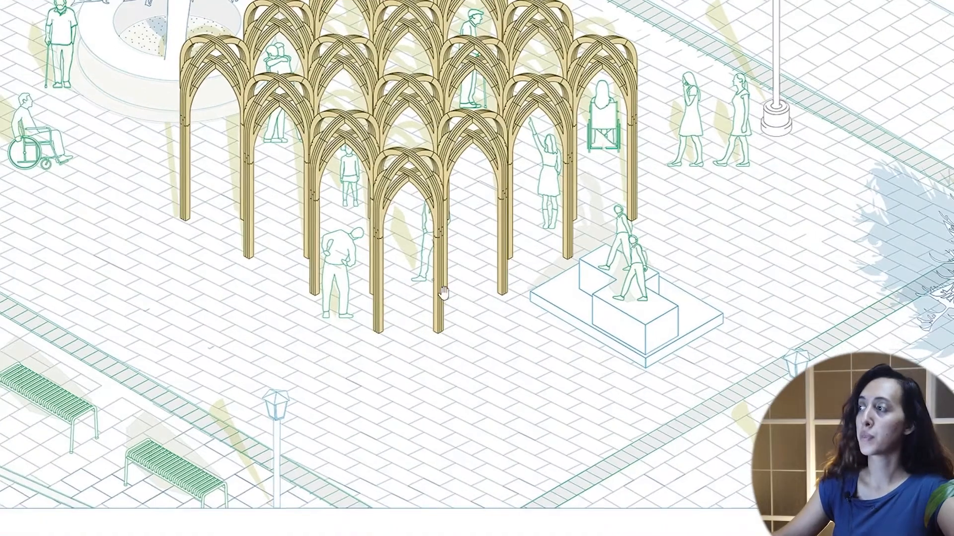
# Examine the collage, the plaza view and the axonometric pavilion drawing on the presentation boards.
pyautogui.moveTo(189, 288); pyautogui.dragTo(818, 270)
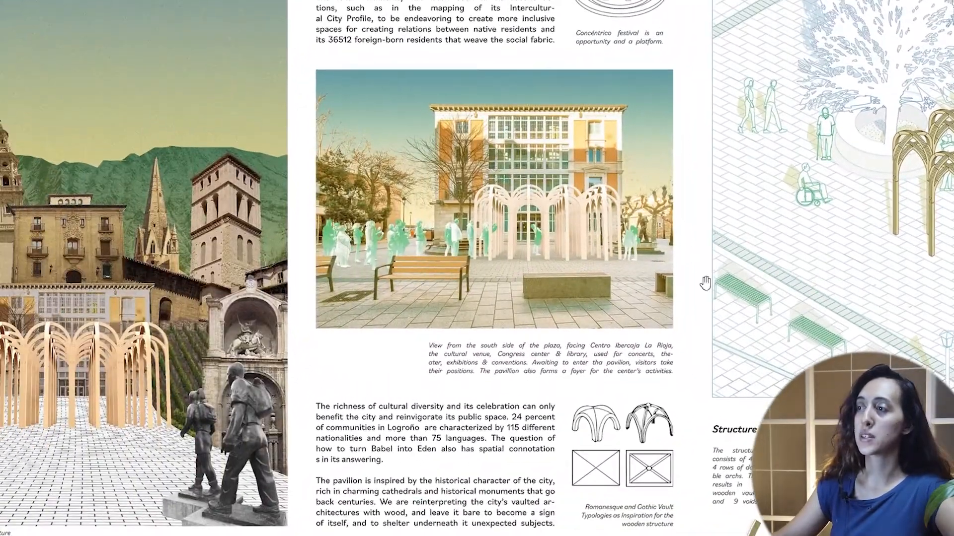
pyautogui.scroll(4, 298, 307)
pyautogui.moveTo(139, 328); pyautogui.dragTo(520, 286)
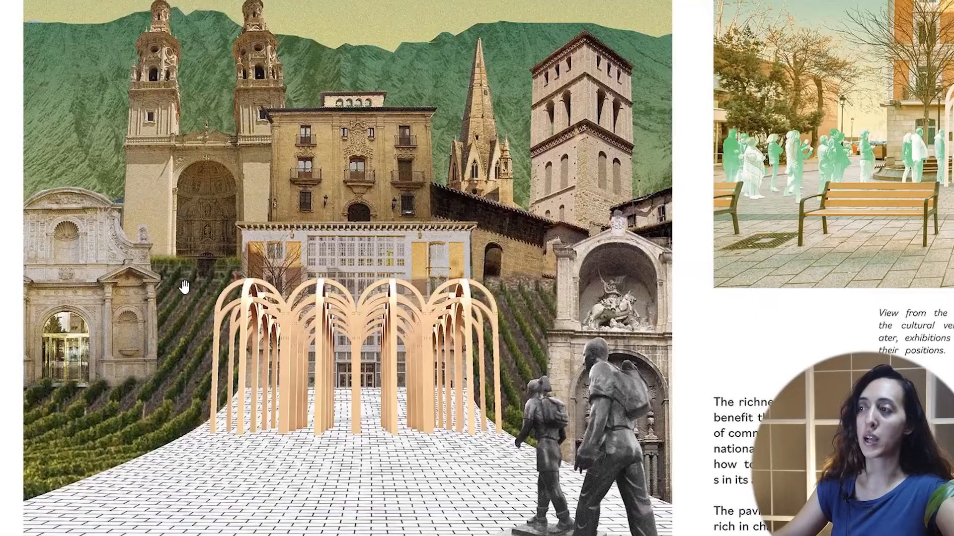
pyautogui.scroll(-1, 210, 283)
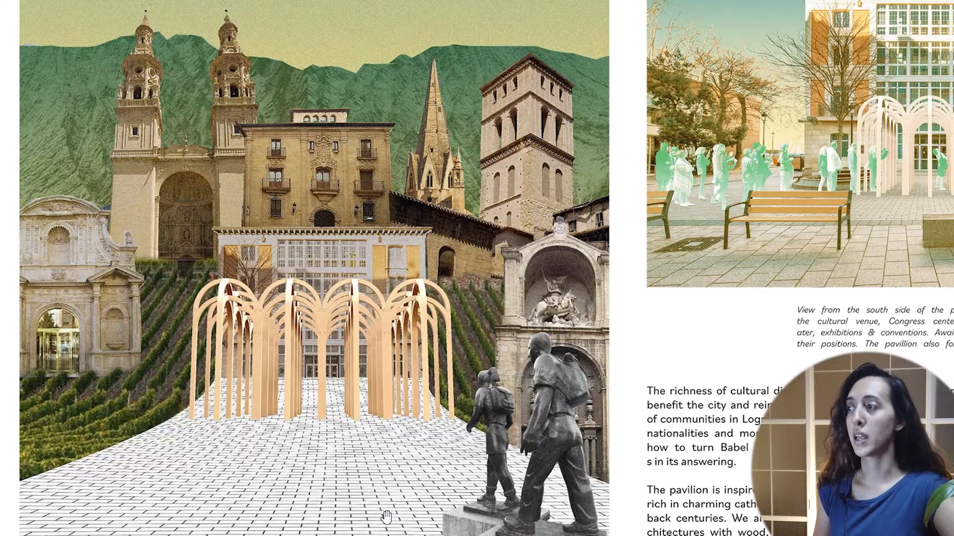
pyautogui.moveTo(386, 516); pyautogui.dragTo(168, 531)
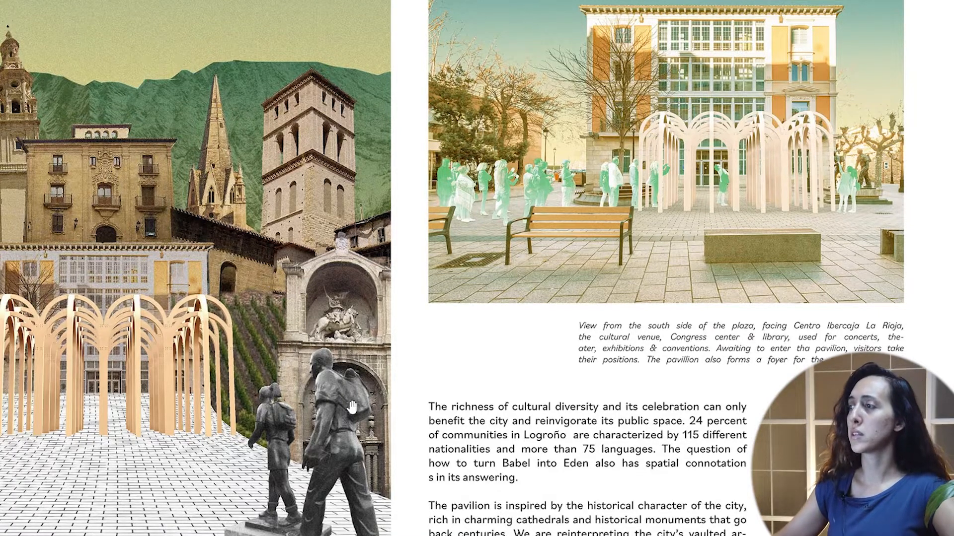
pyautogui.moveTo(671, 274)
pyautogui.mouseDown()
pyautogui.moveTo(539, 282)
pyautogui.moveTo(339, 270)
pyautogui.moveTo(179, 334)
pyautogui.mouseUp()
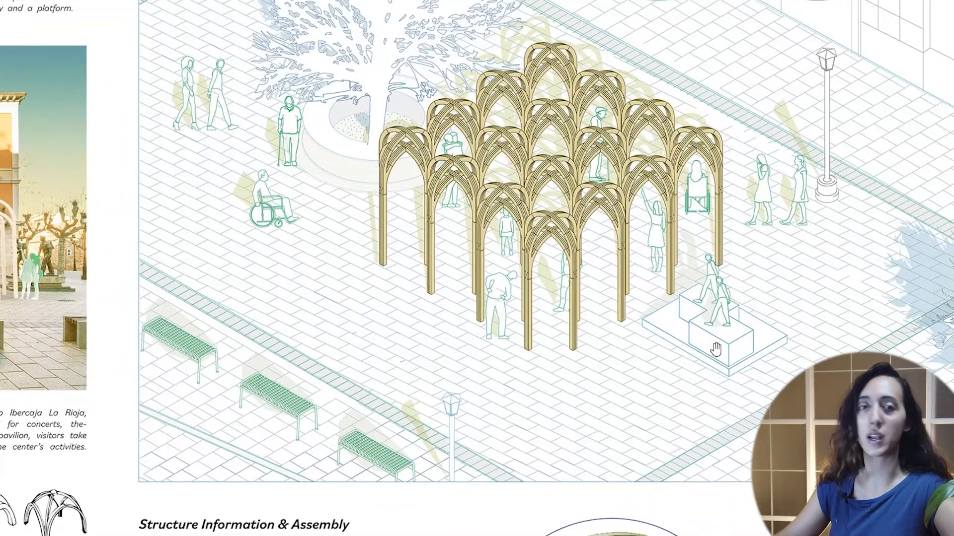
pyautogui.moveTo(201, 319); pyautogui.dragTo(498, 295)
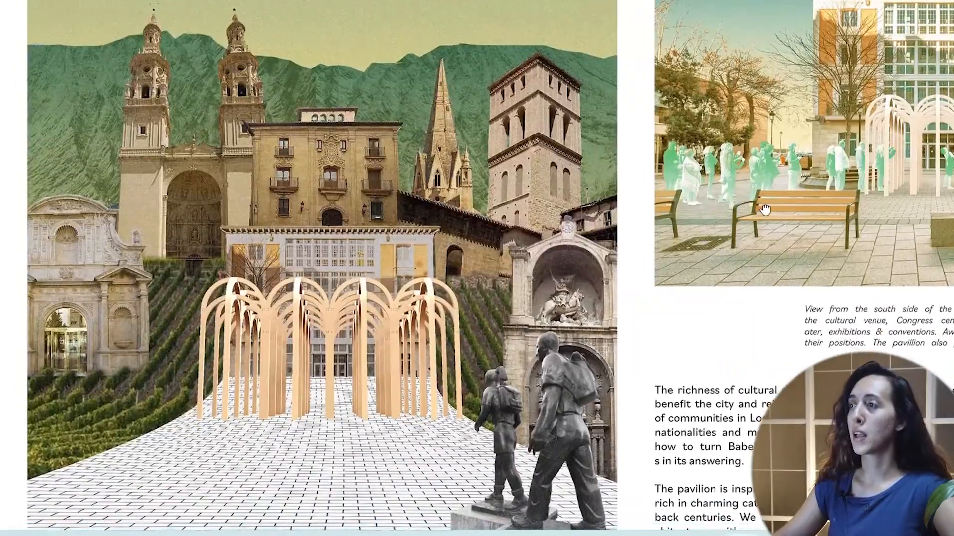
pyautogui.scroll(-1, 477, 256)
pyautogui.moveTo(468, 247); pyautogui.dragTo(549, 257)
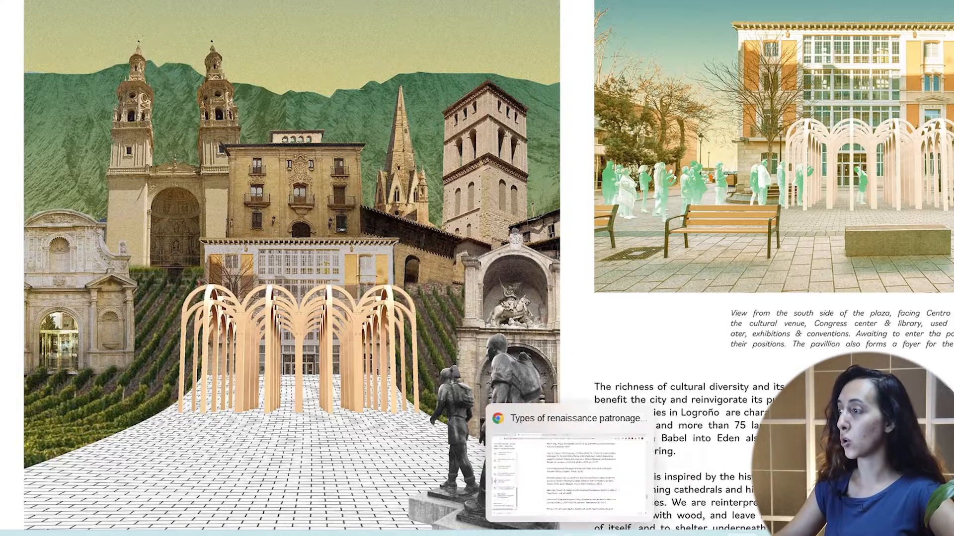
# Switch to the Logroño collage in Photoshop and inspect the pavilion in front of the buildings up close.
pyautogui.moveTo(604, 534)
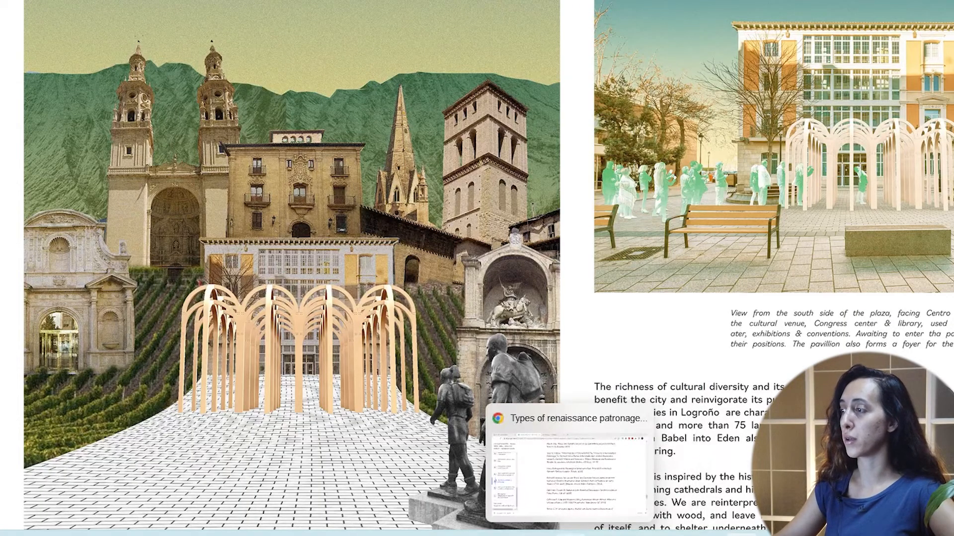
pyautogui.moveTo(663, 496)
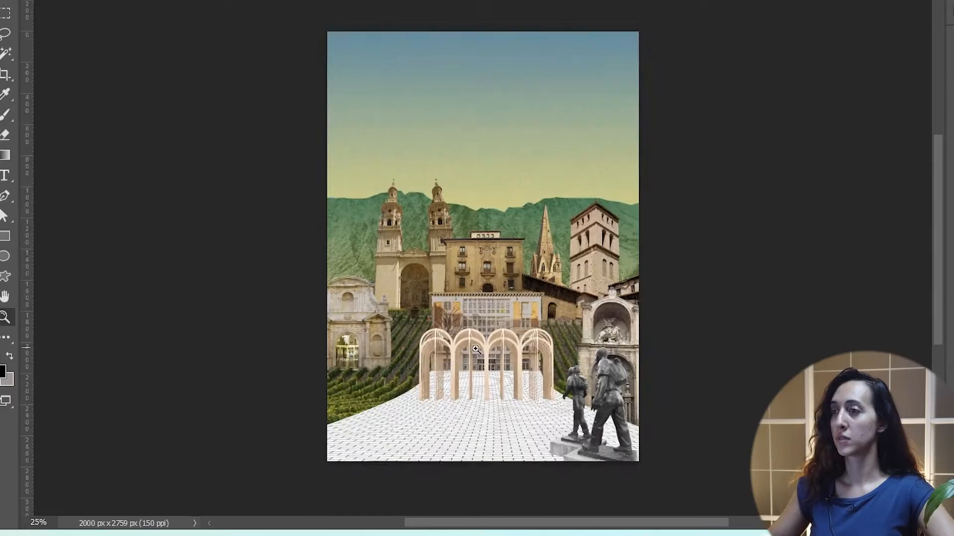
pyautogui.click(503, 342)
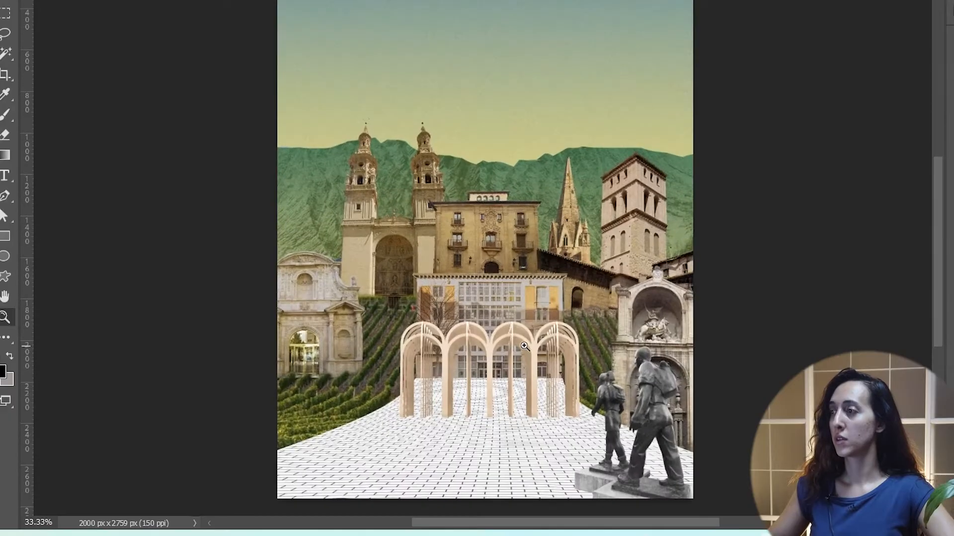
pyautogui.click(503, 342)
pyautogui.scroll(4, 502, 342)
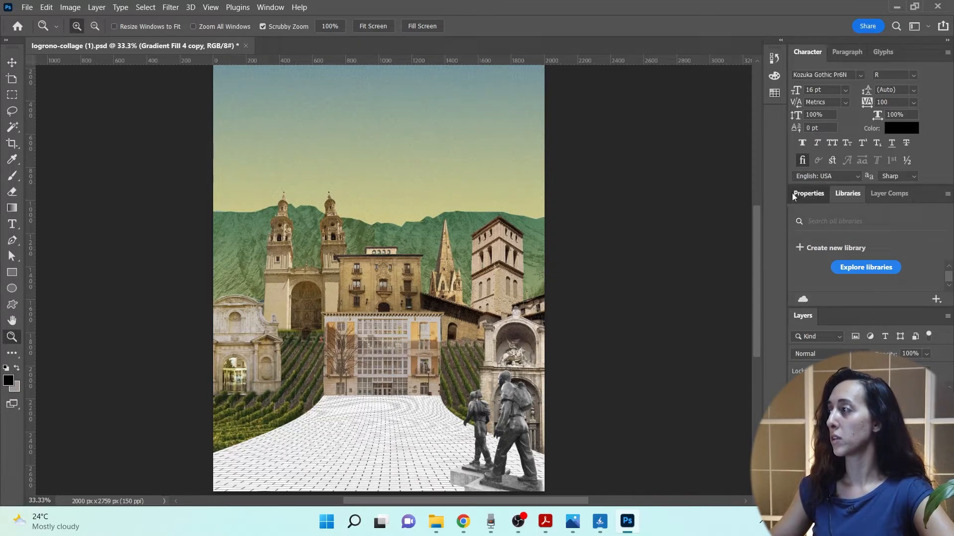
# Close the Properties, Libraries and Layer Comps panels to make more room for the layer list.
pyautogui.moveTo(793, 193); pyautogui.dragTo(635, 197)
pyautogui.click(768, 185)
pyautogui.moveTo(812, 193); pyautogui.dragTo(635, 186)
pyautogui.click(772, 176)
pyautogui.moveTo(810, 193); pyautogui.dragTo(640, 181)
pyautogui.click(777, 170)
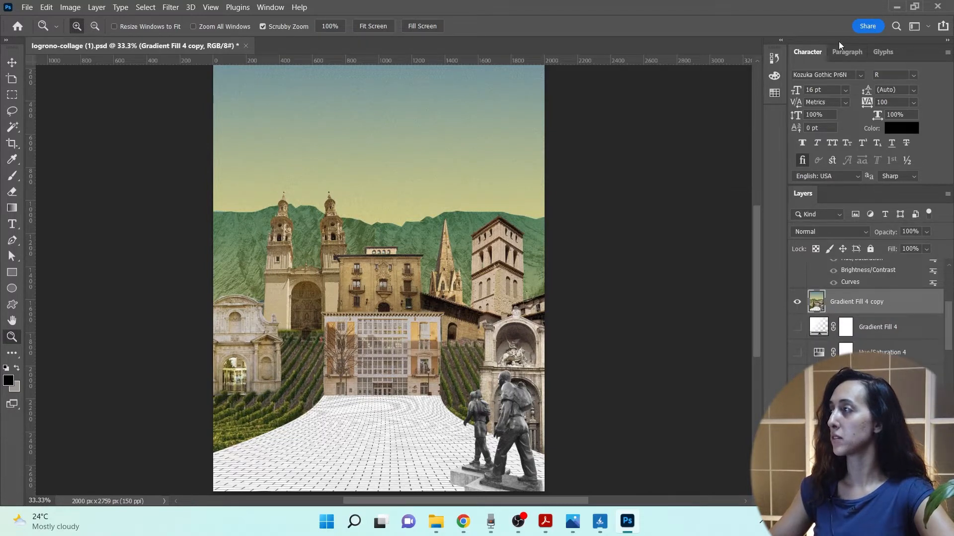
# Hide the Gradient Fill 4 copy layer and select Layer 3 near the bottom of the layer stack.
pyautogui.moveTo(950, 325); pyautogui.dragTo(940, 267)
pyautogui.click(799, 456)
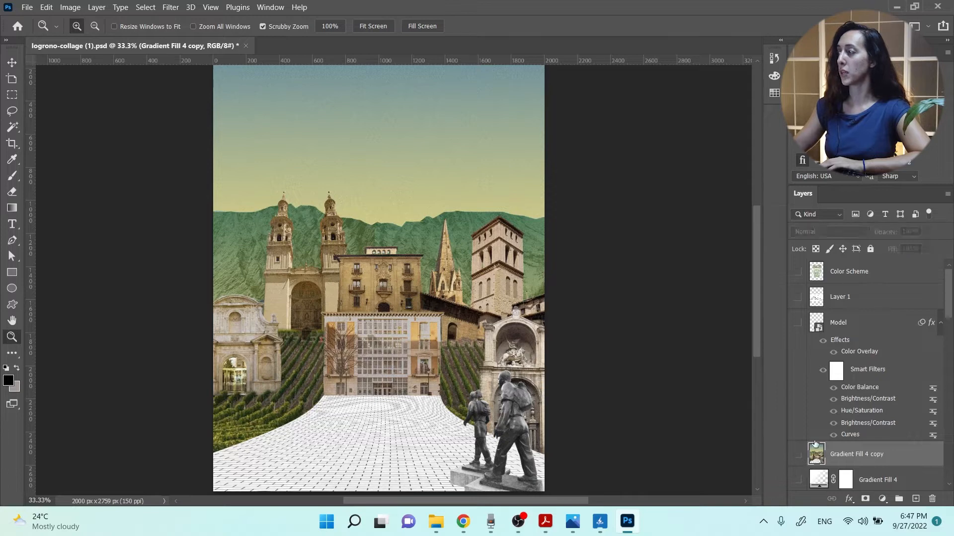
pyautogui.moveTo(949, 291); pyautogui.dragTo(947, 455)
pyautogui.click(845, 453)
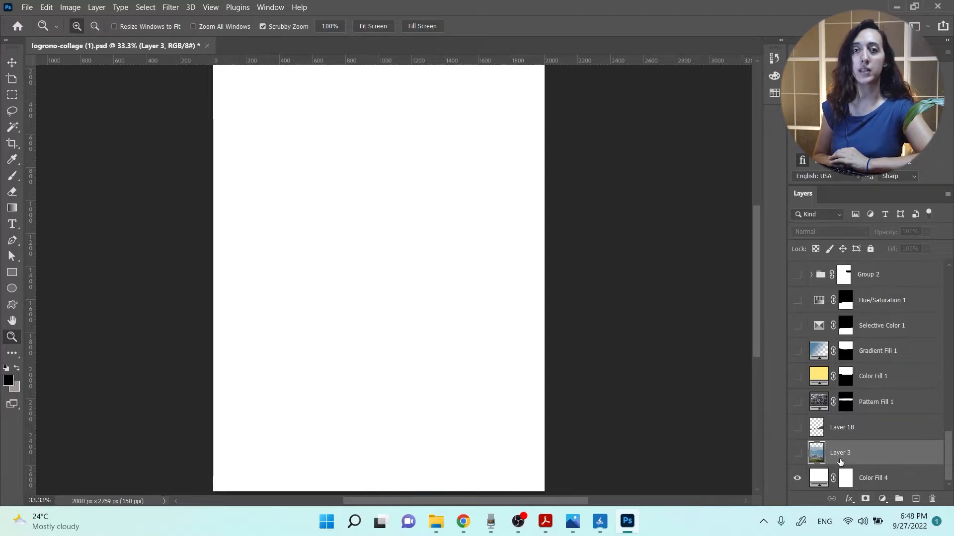
# Make the Gradient Fill 4 copy and Model layers visible, with Gradient Fill 4 copy as the selected layer.
pyautogui.scroll(10, 839, 461)
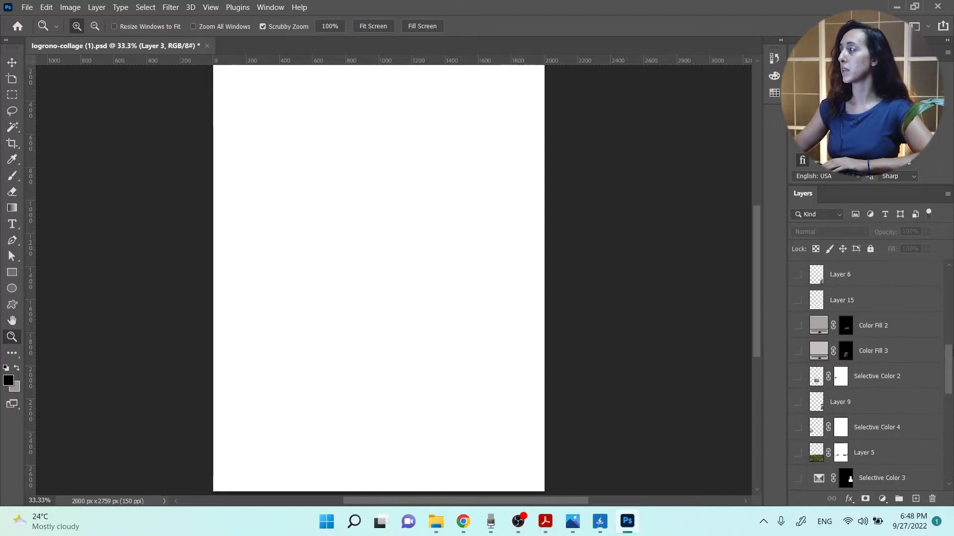
pyautogui.scroll(-1, 852, 348)
pyautogui.click(796, 428)
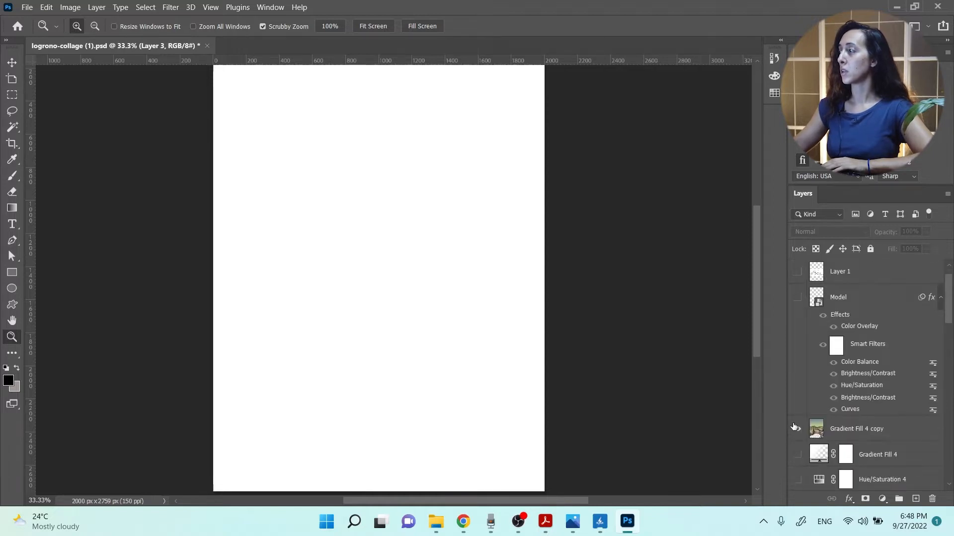
pyautogui.click(856, 416)
pyautogui.click(846, 433)
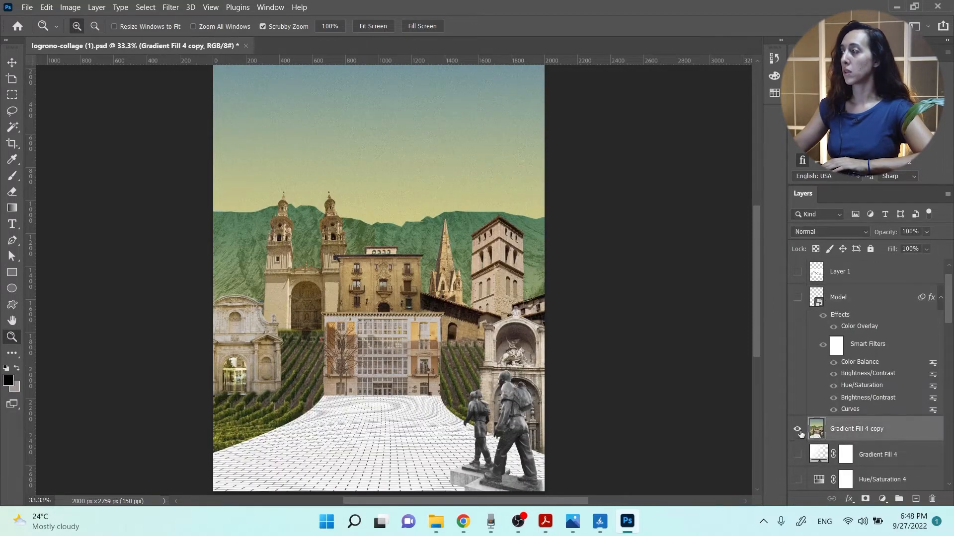
pyautogui.click(797, 298)
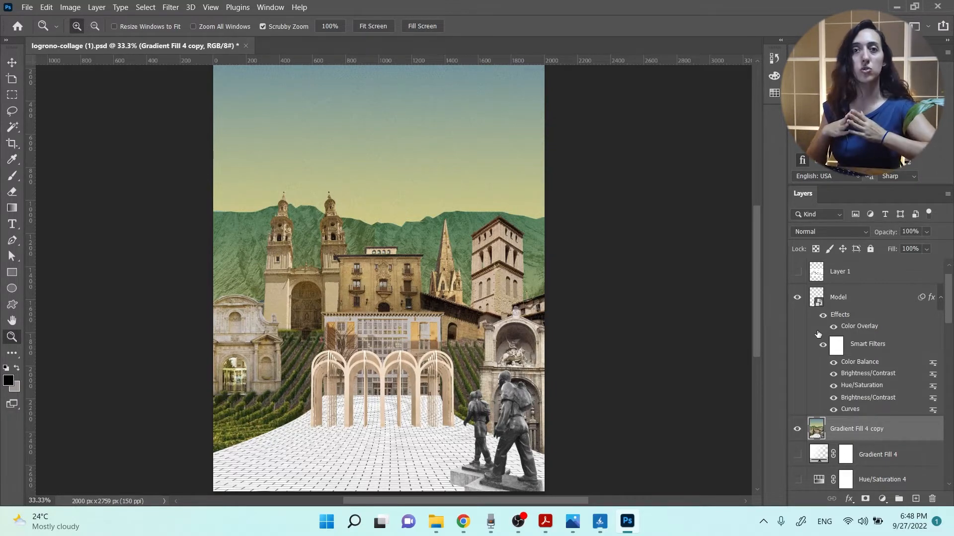
# On a new layer above Gradient Fill 4 copy, brush a black outline along the mountain ridge and label the mountains 1.
pyautogui.click(14, 176)
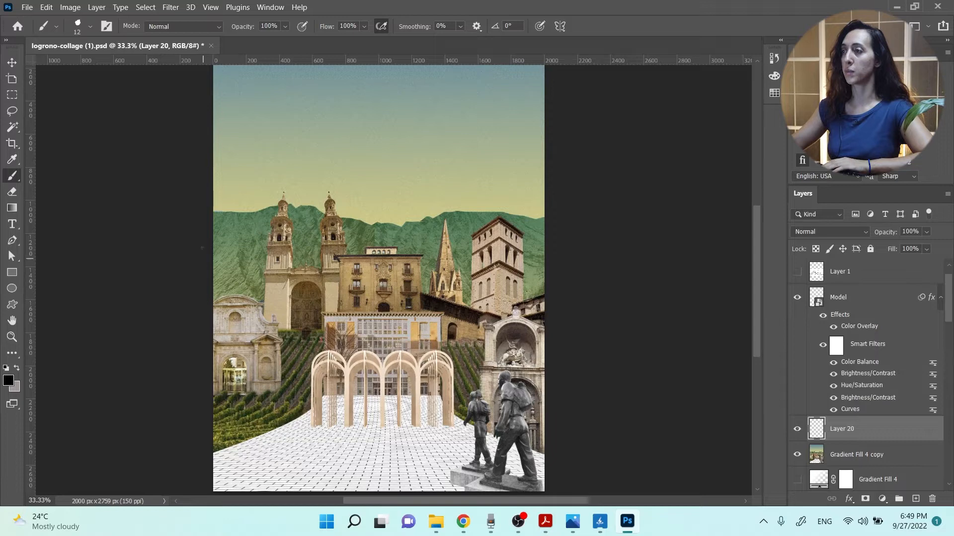
pyautogui.moveTo(224, 213); pyautogui.dragTo(278, 204)
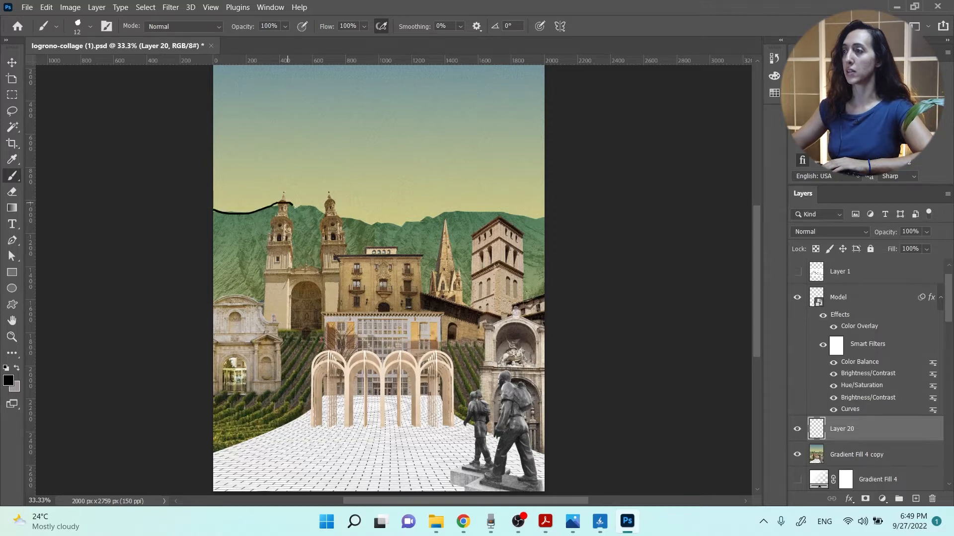
pyautogui.hotkey('ctrl', 'z')
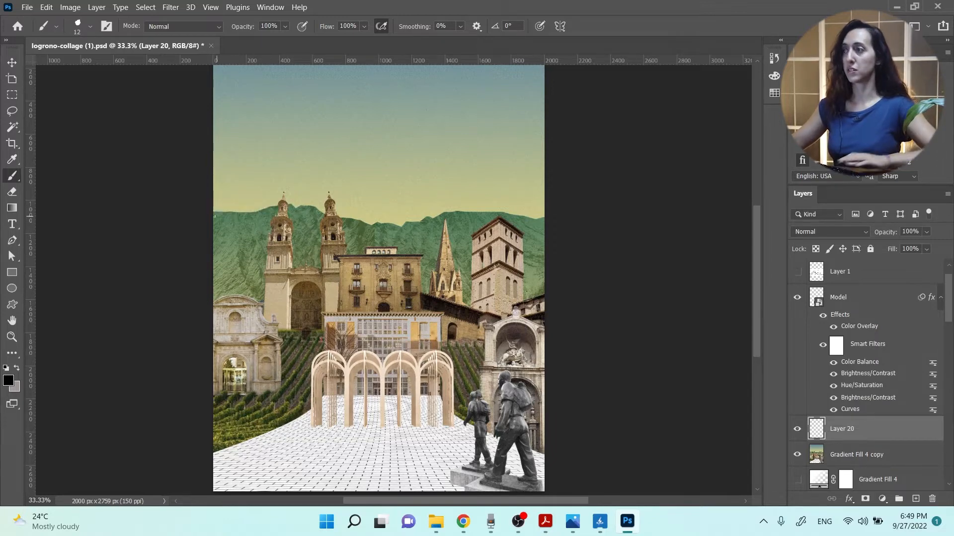
pyautogui.moveTo(226, 216); pyautogui.dragTo(267, 208)
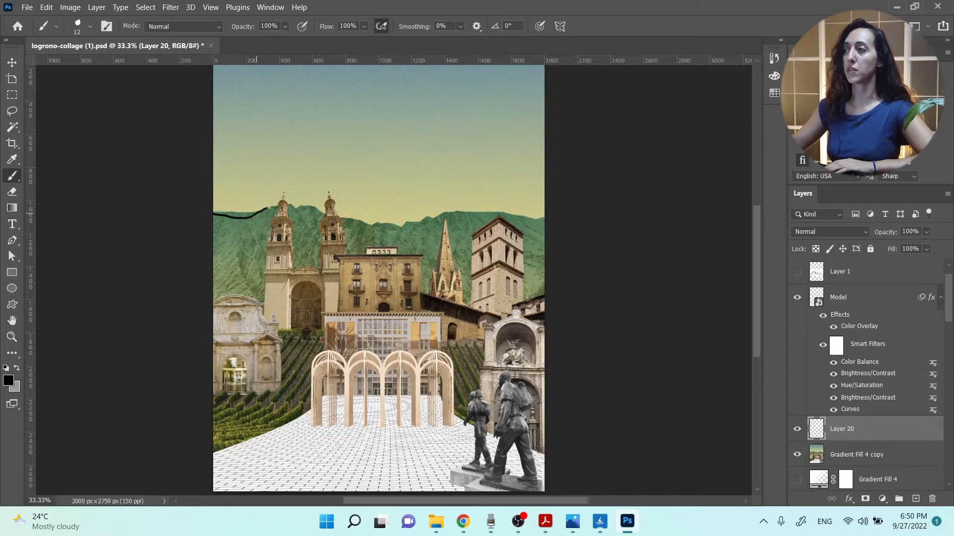
pyautogui.moveTo(337, 217)
pyautogui.mouseDown()
pyautogui.moveTo(371, 225)
pyautogui.moveTo(477, 211)
pyautogui.moveTo(538, 218)
pyautogui.mouseUp()
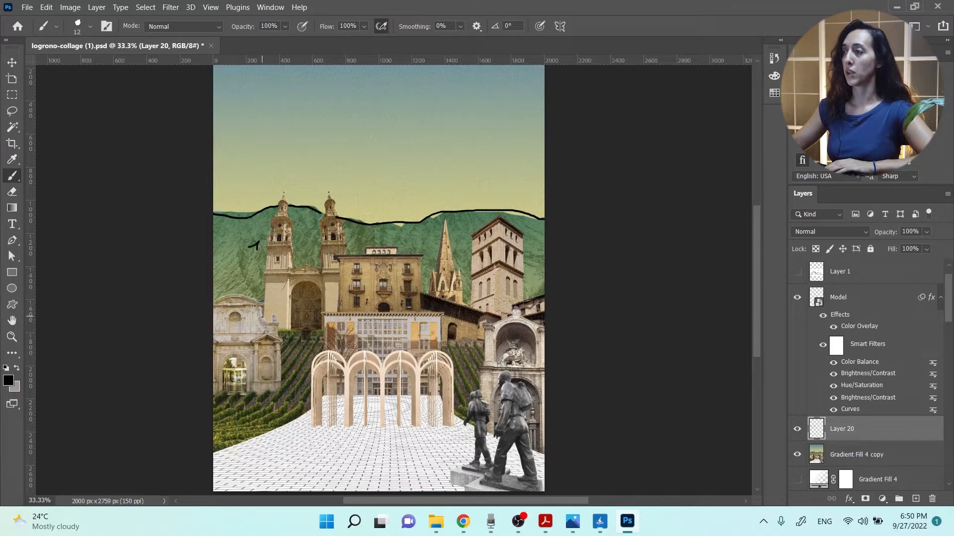
# Outline the cathedral, spire and tower buildings in black and label this group 2.
pyautogui.moveTo(263, 314)
pyautogui.mouseDown()
pyautogui.moveTo(283, 195)
pyautogui.moveTo(295, 267)
pyautogui.moveTo(316, 265)
pyautogui.moveTo(329, 192)
pyautogui.moveTo(351, 255)
pyautogui.moveTo(373, 245)
pyautogui.moveTo(421, 256)
pyautogui.moveTo(426, 290)
pyautogui.moveTo(445, 222)
pyautogui.moveTo(464, 304)
pyautogui.moveTo(477, 225)
pyautogui.moveTo(504, 217)
pyautogui.moveTo(521, 235)
pyautogui.moveTo(530, 298)
pyautogui.moveTo(551, 297)
pyautogui.mouseUp()
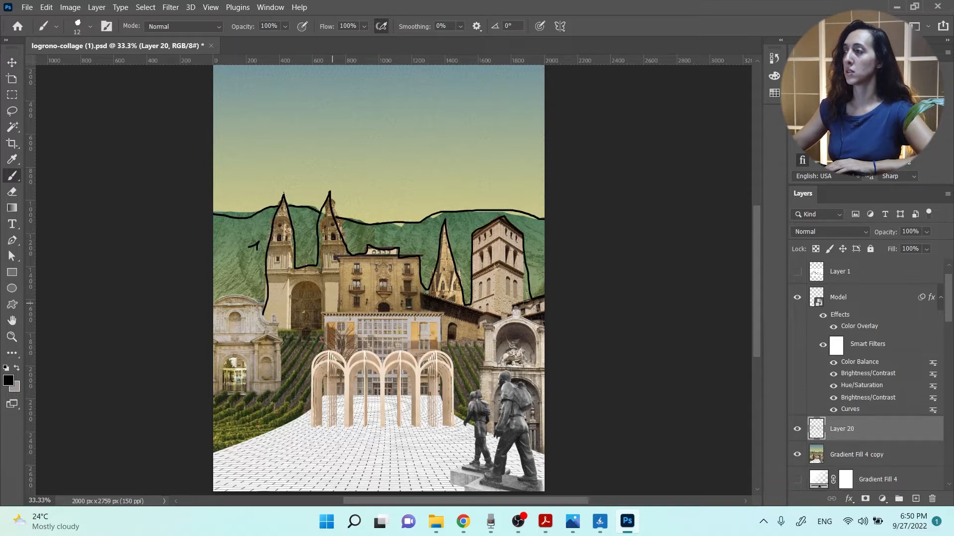
pyautogui.moveTo(279, 329); pyautogui.dragTo(316, 332)
pyautogui.moveTo(438, 342); pyautogui.dragTo(481, 346)
pyautogui.moveTo(372, 279); pyautogui.dragTo(403, 288)
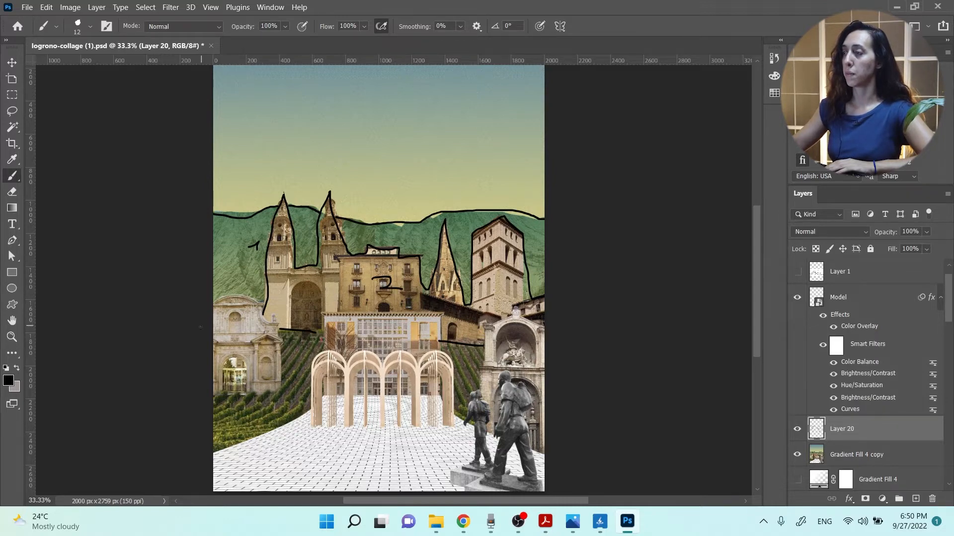
# Outline the vineyard areas on both sides in black and label them 3 in white sampled from the paving.
pyautogui.moveTo(280, 329)
pyautogui.mouseDown()
pyautogui.moveTo(277, 395)
pyautogui.moveTo(197, 390)
pyautogui.mouseUp()
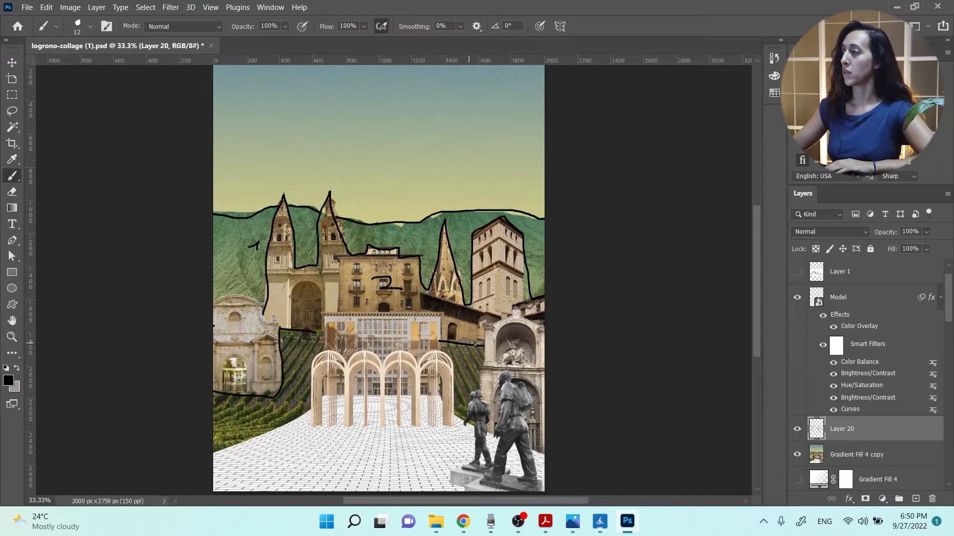
pyautogui.moveTo(483, 348); pyautogui.dragTo(477, 390)
pyautogui.moveTo(440, 343); pyautogui.dragTo(465, 411)
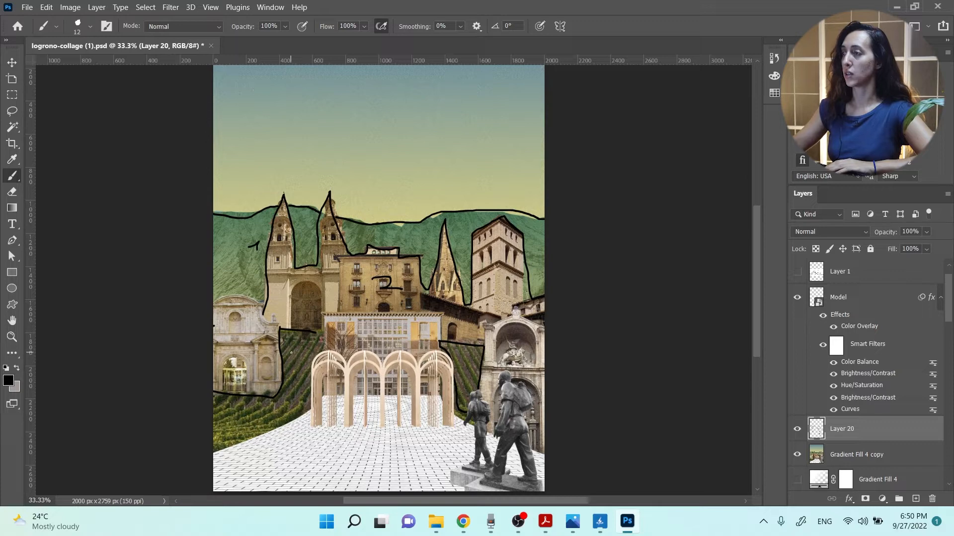
pyautogui.press('i')
pyautogui.click(333, 418)
pyautogui.press('b')
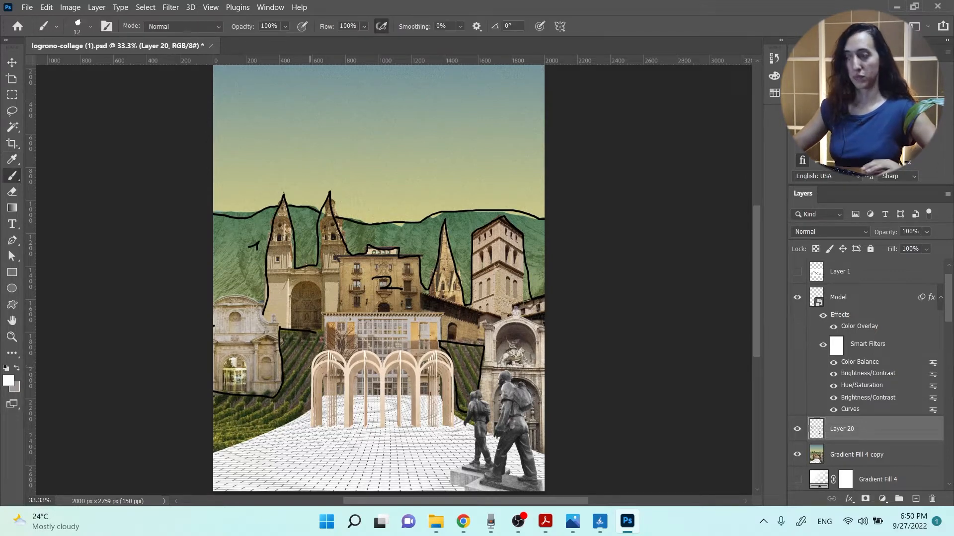
pyautogui.moveTo(291, 344)
pyautogui.mouseDown()
pyautogui.moveTo(300, 352)
pyautogui.moveTo(296, 367)
pyautogui.mouseUp()
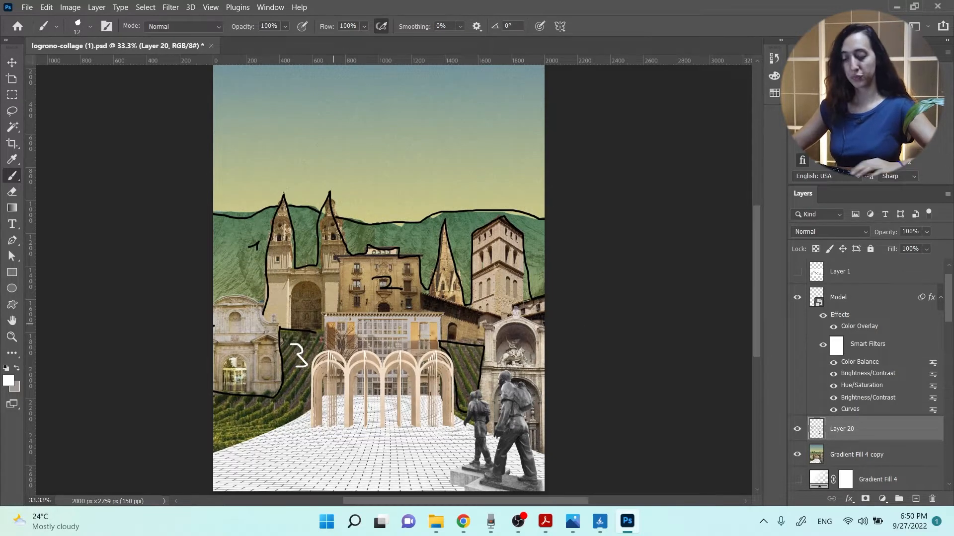
# Sample a brown from the image, outline the foreground facades with it and label each of the three 4.
pyautogui.press('i')
pyautogui.click(338, 218)
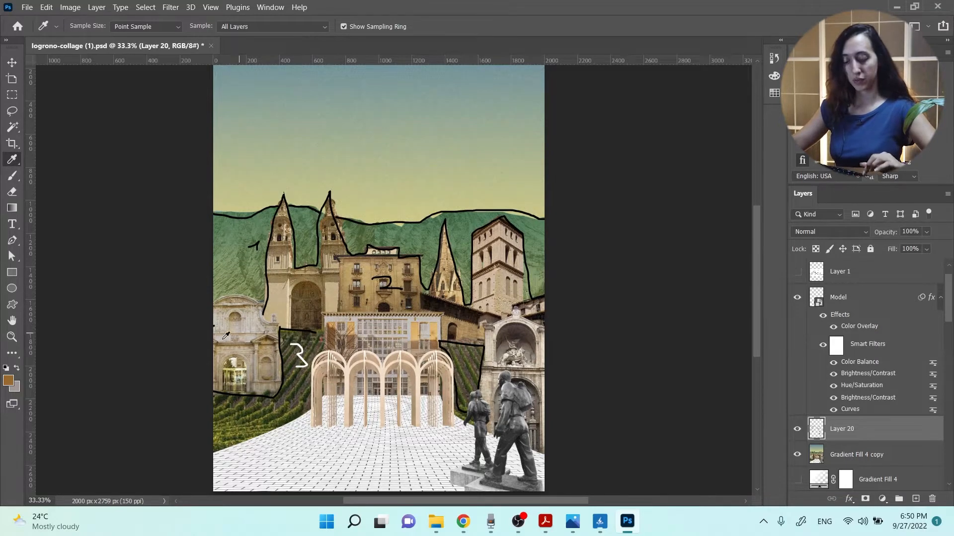
pyautogui.press('b')
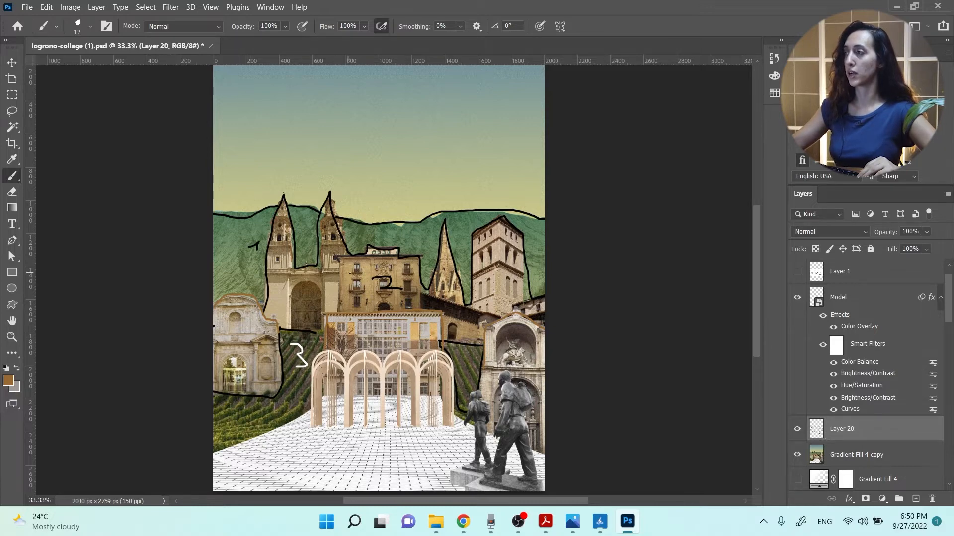
pyautogui.moveTo(248, 326); pyautogui.dragTo(260, 340)
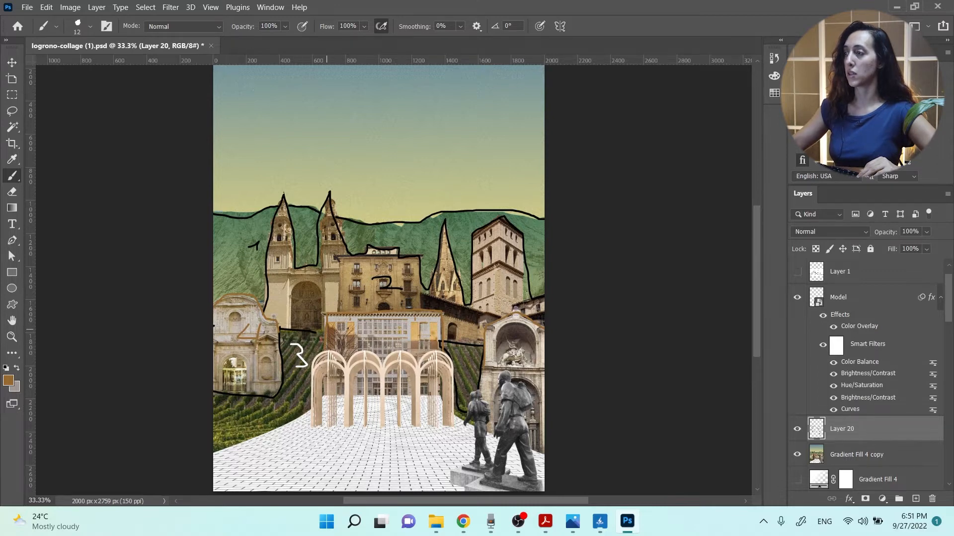
pyautogui.moveTo(370, 336); pyautogui.dragTo(383, 348)
pyautogui.moveTo(512, 331); pyautogui.dragTo(523, 344)
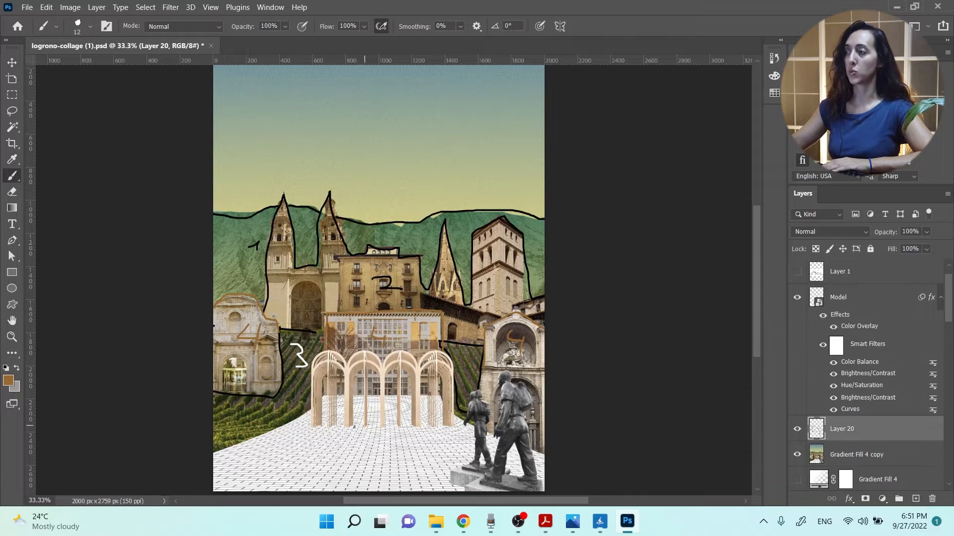
# Set the foreground color to red ff0000, outline the white paved plaza with the brush and label it 5.
pyautogui.click(8, 380)
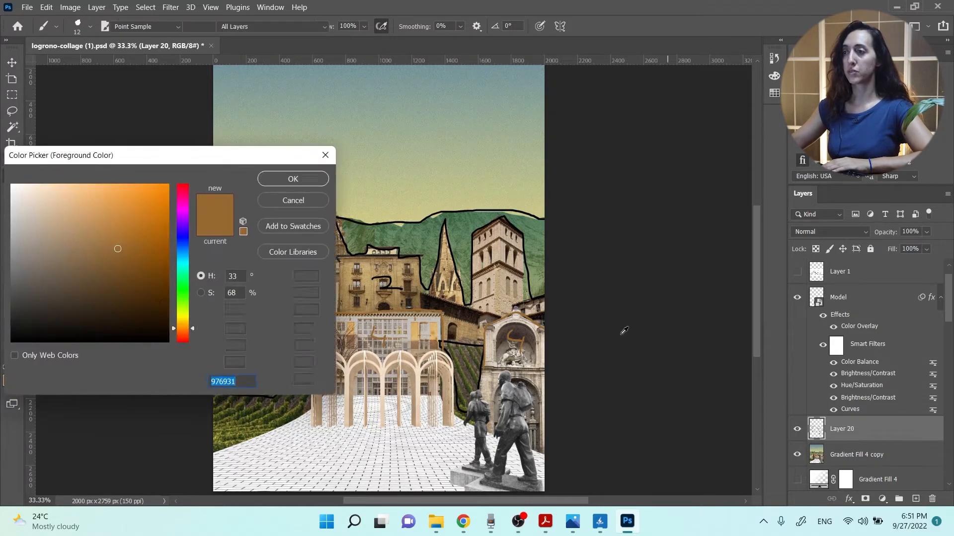
pyautogui.click(169, 327)
pyautogui.click(167, 188)
pyautogui.click(179, 196)
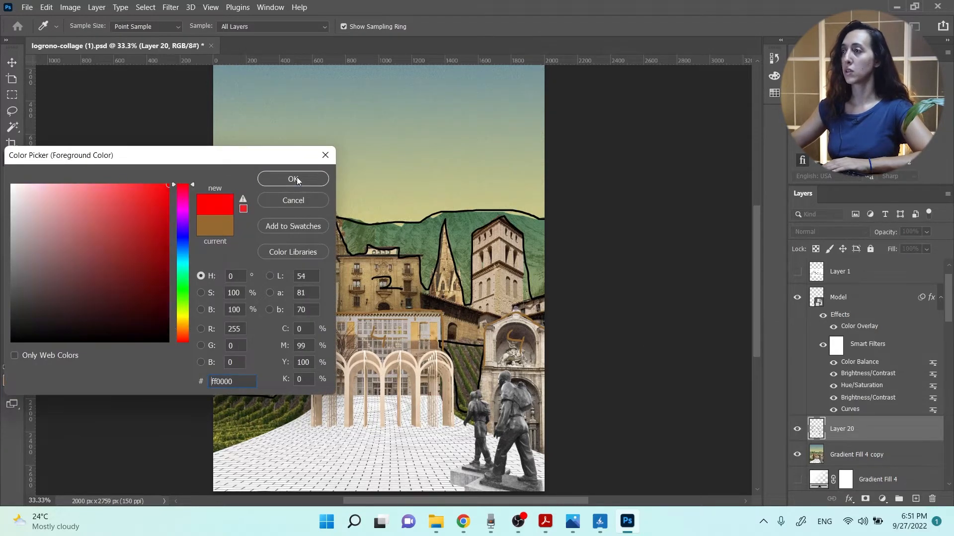
pyautogui.click(293, 178)
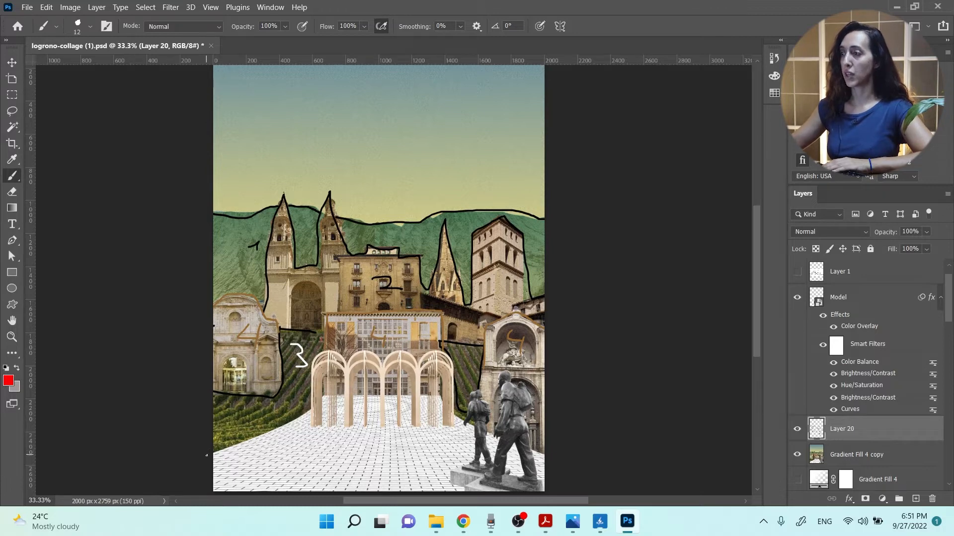
pyautogui.moveTo(206, 453)
pyautogui.mouseDown()
pyautogui.moveTo(298, 419)
pyautogui.moveTo(331, 393)
pyautogui.moveTo(412, 388)
pyautogui.moveTo(440, 390)
pyautogui.moveTo(477, 432)
pyautogui.moveTo(544, 463)
pyautogui.mouseUp()
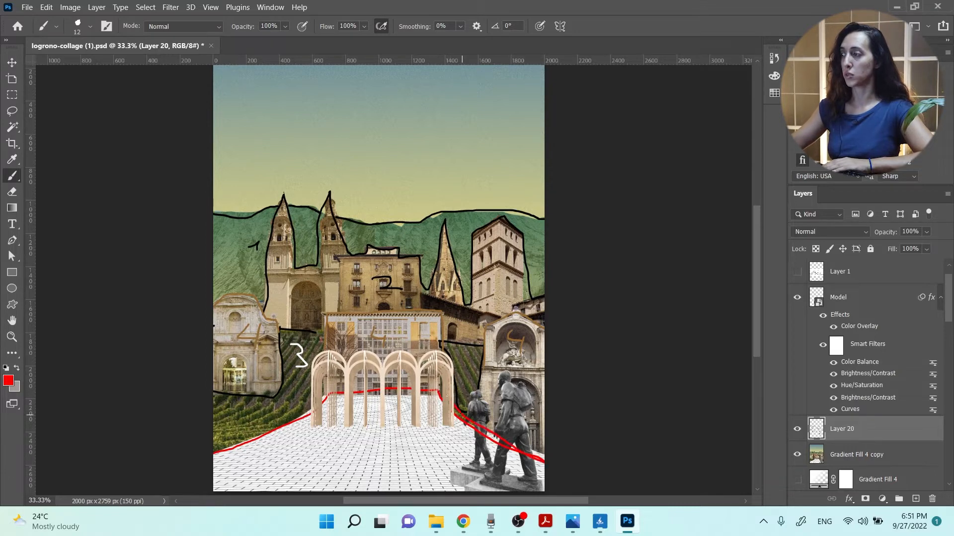
pyautogui.moveTo(325, 396)
pyautogui.mouseDown()
pyautogui.moveTo(444, 398)
pyautogui.moveTo(367, 392)
pyautogui.mouseUp()
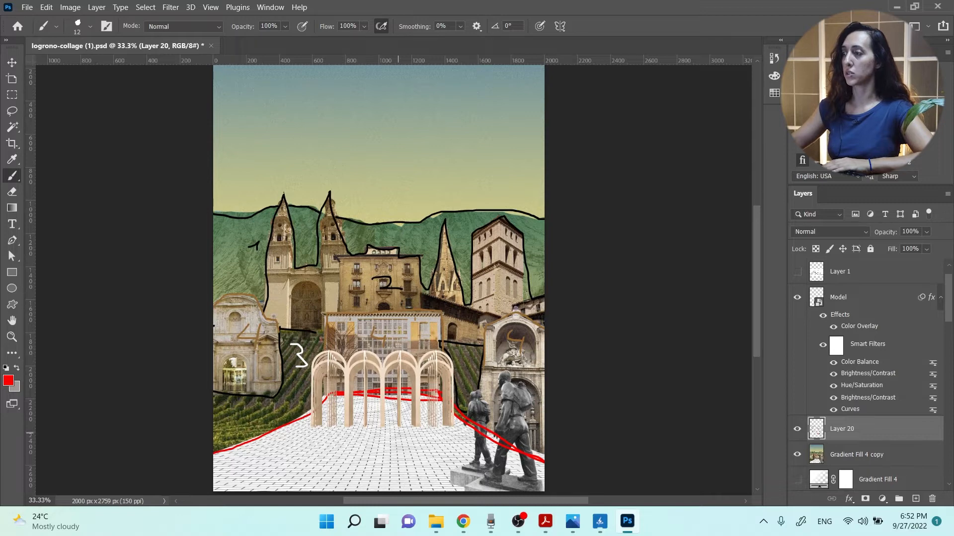
pyautogui.moveTo(390, 440); pyautogui.dragTo(374, 454)
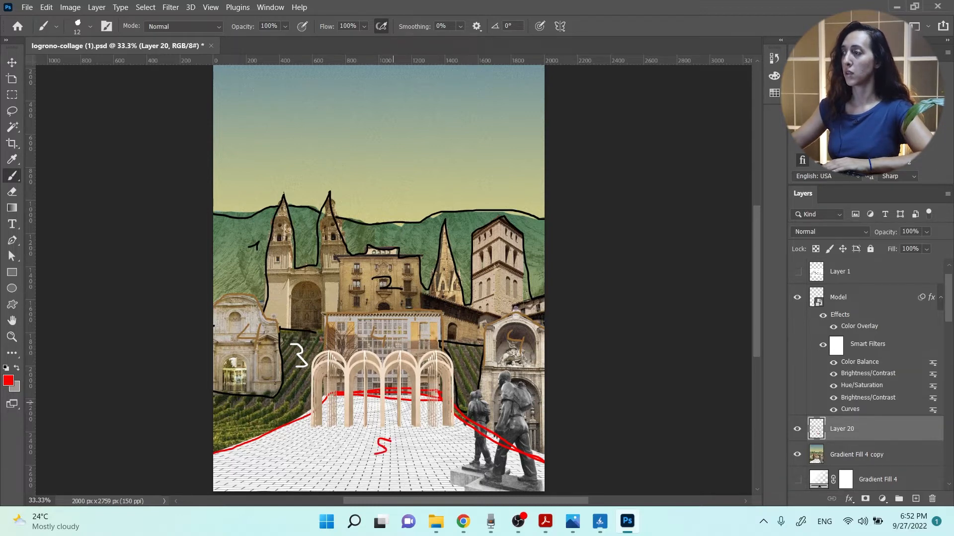
# Set the foreground color to blue 0024ff, outline the two walking statues and label them 6.
pyautogui.click(8, 380)
pyautogui.moveTo(183, 268); pyautogui.dragTo(181, 240)
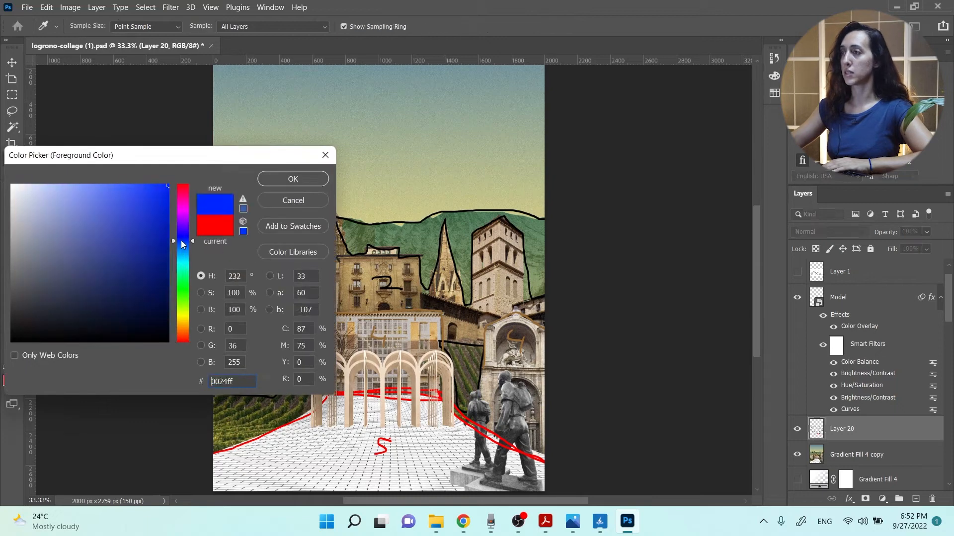
pyautogui.click(278, 181)
pyautogui.moveTo(505, 371)
pyautogui.mouseDown()
pyautogui.moveTo(477, 393)
pyautogui.moveTo(464, 468)
pyautogui.moveTo(455, 491)
pyautogui.mouseUp()
pyautogui.moveTo(541, 430)
pyautogui.mouseDown()
pyautogui.moveTo(514, 364)
pyautogui.moveTo(490, 365)
pyautogui.mouseUp()
pyautogui.moveTo(509, 406); pyautogui.dragTo(508, 423)
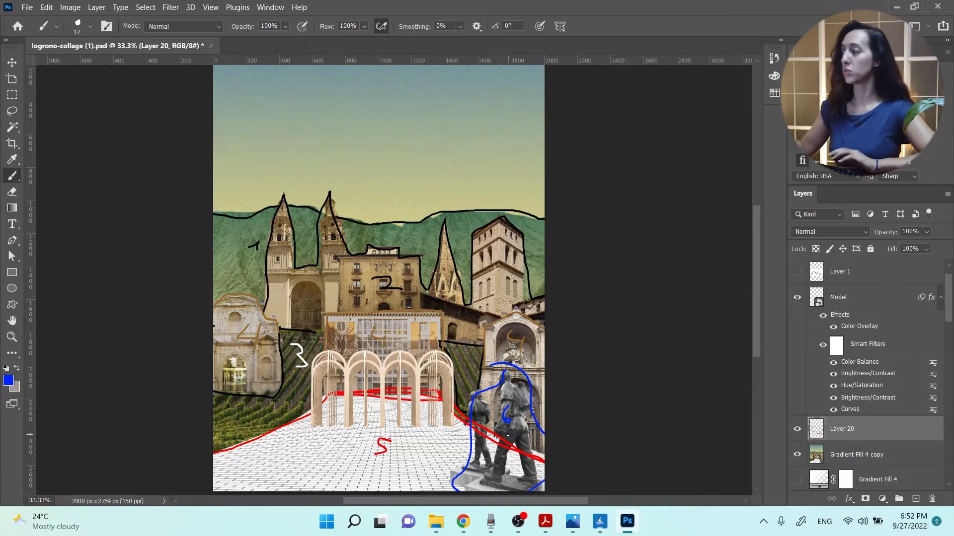
# Hide the annotation layer Layer 20 and rename it "layers of composition".
pyautogui.click(797, 428)
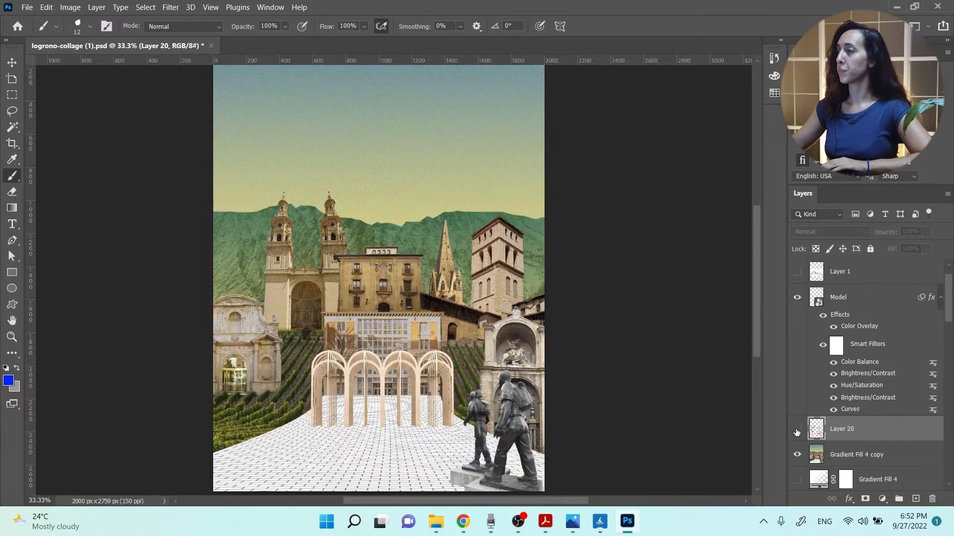
pyautogui.doubleClick(843, 430)
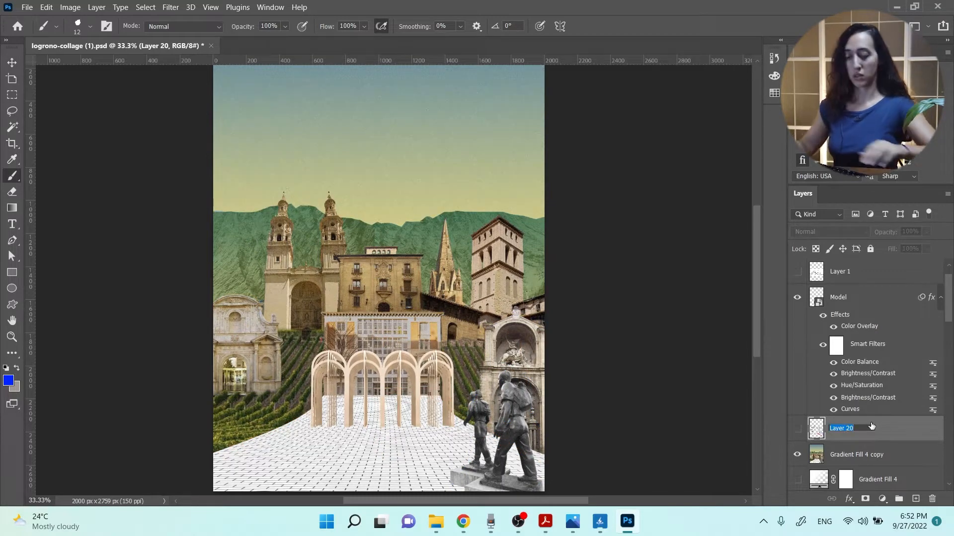
pyautogui.write('layers')
pyautogui.press('BackSpace')
pyautogui.press('BackSpace')
pyautogui.write('yers of composition')
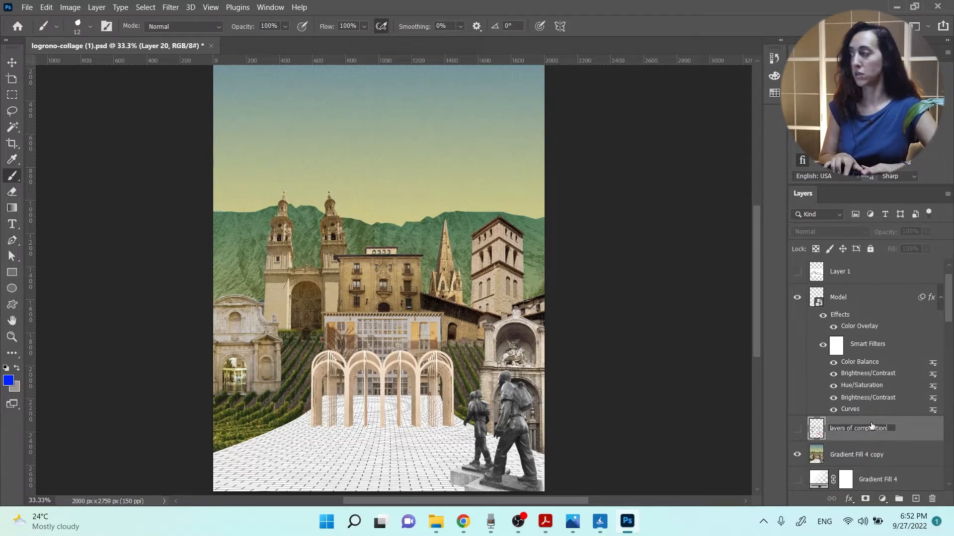
pyautogui.press('Return')
# Hide the Gradient Fill 4 copy and Model layers, briefly showing the merged collage without the model for comparison.
pyautogui.scroll(1, 809, 350)
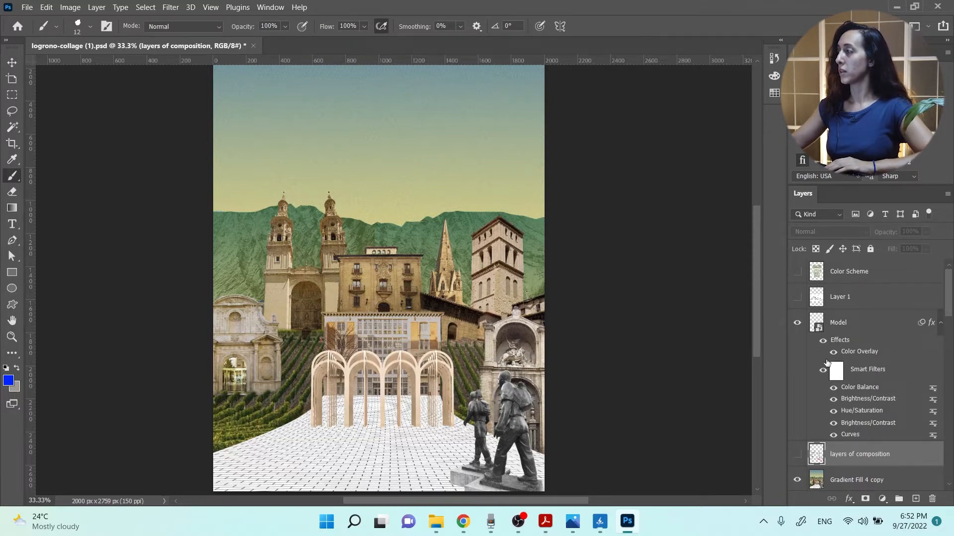
pyautogui.scroll(-2, 827, 363)
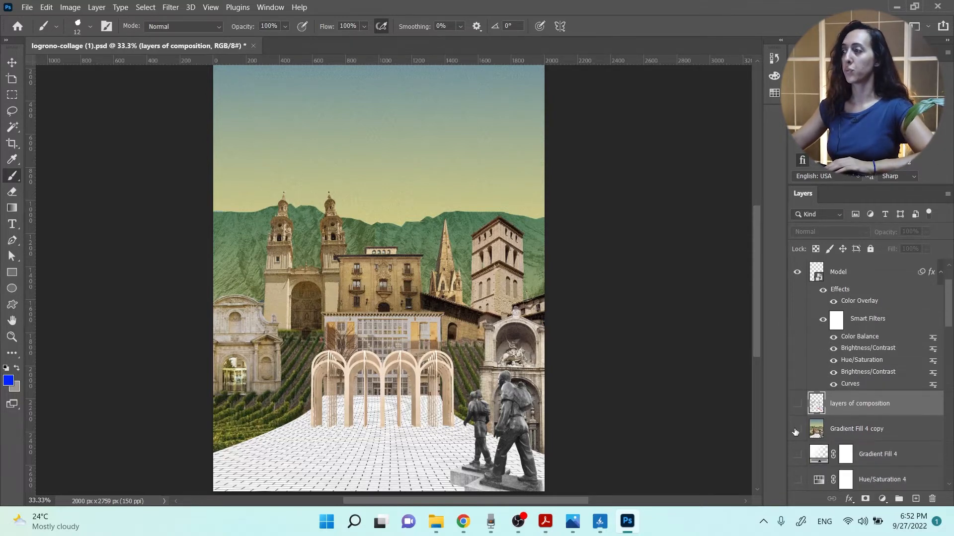
pyautogui.click(797, 430)
pyautogui.click(796, 430)
pyautogui.click(796, 273)
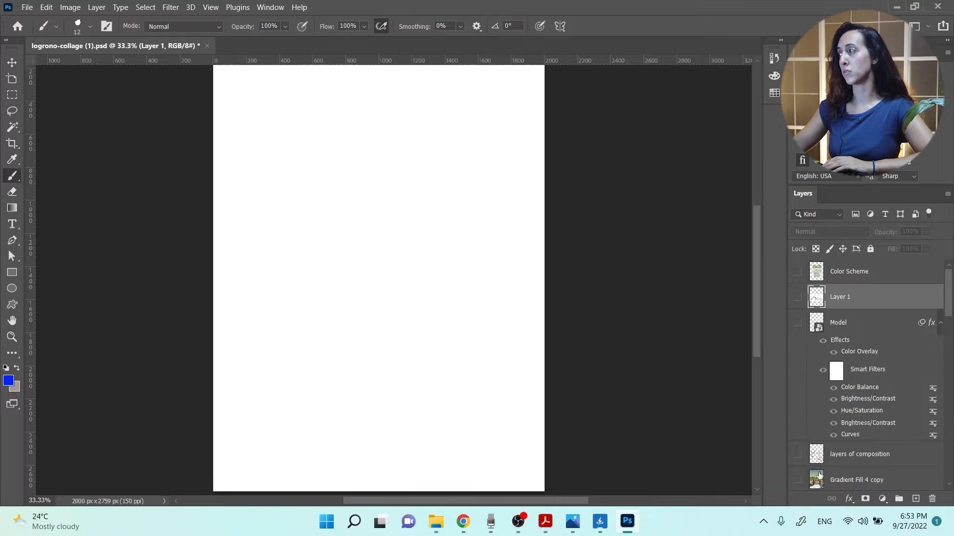
pyautogui.click(798, 481)
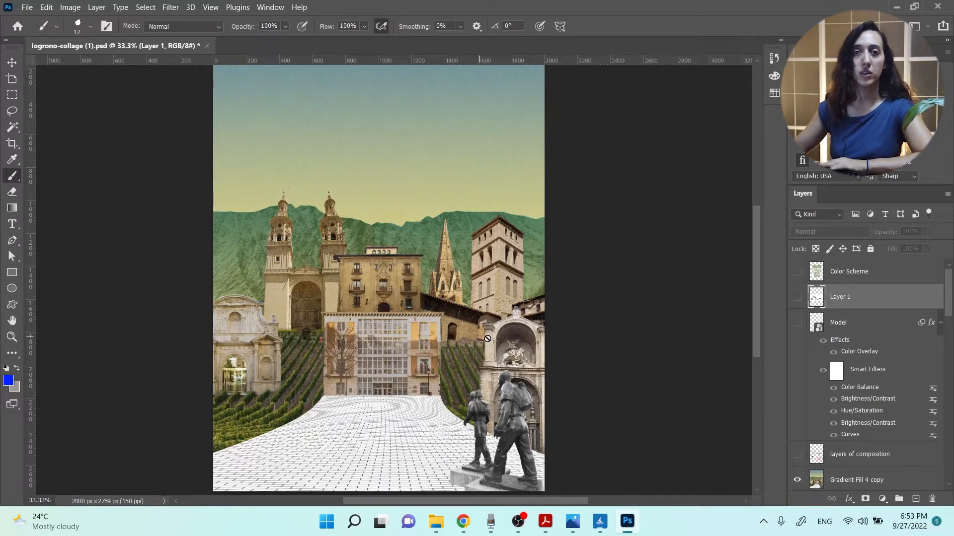
pyautogui.click(797, 480)
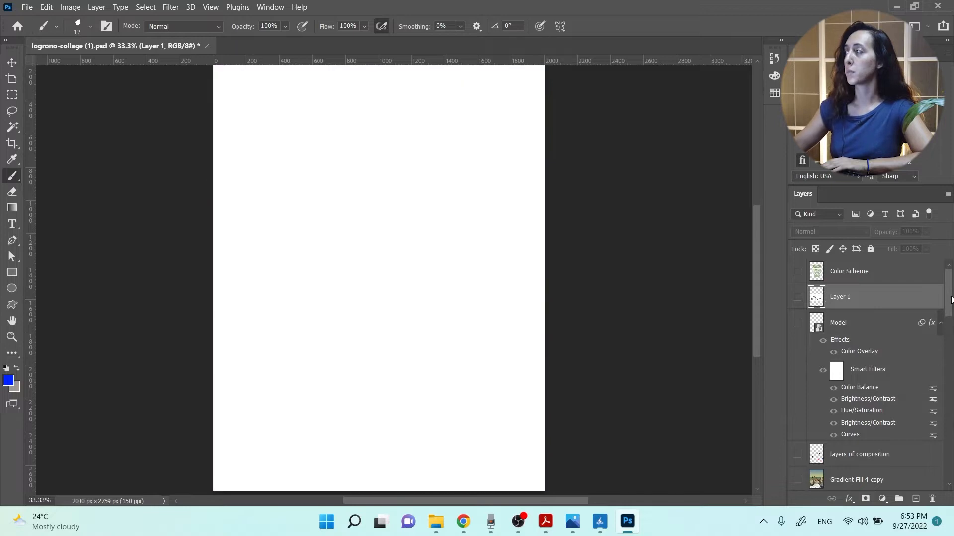
# Show the landscape photo on Layer 3 and the building cutouts on Layers 8, 2, 13, 12 and 17.
pyautogui.scroll(-10, 950, 488)
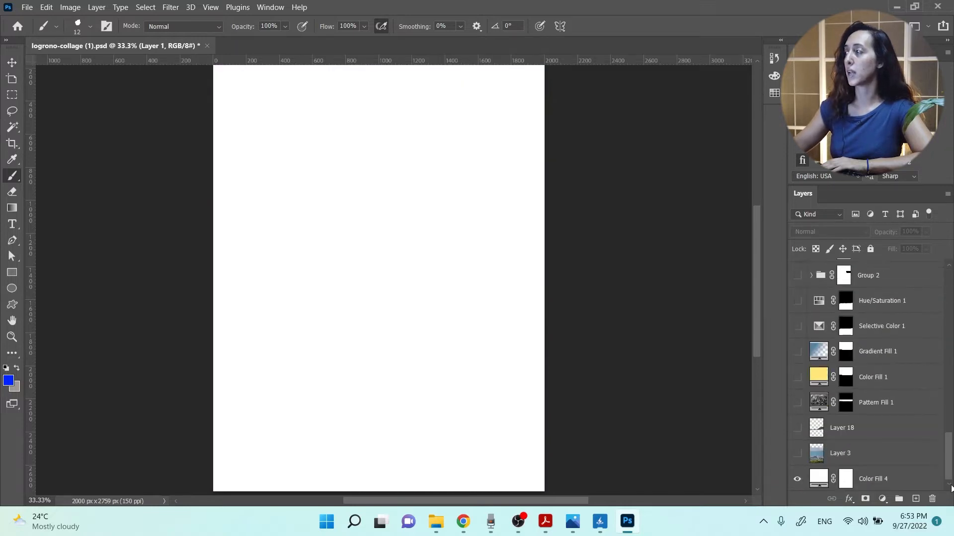
pyautogui.click(796, 454)
pyautogui.scroll(6, 802, 395)
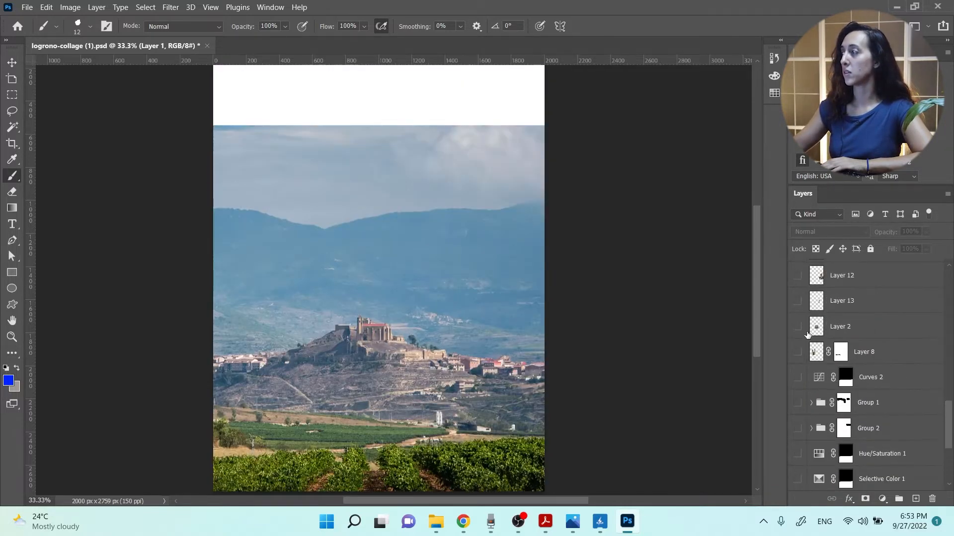
pyautogui.click(796, 351)
pyautogui.click(796, 326)
pyautogui.click(797, 300)
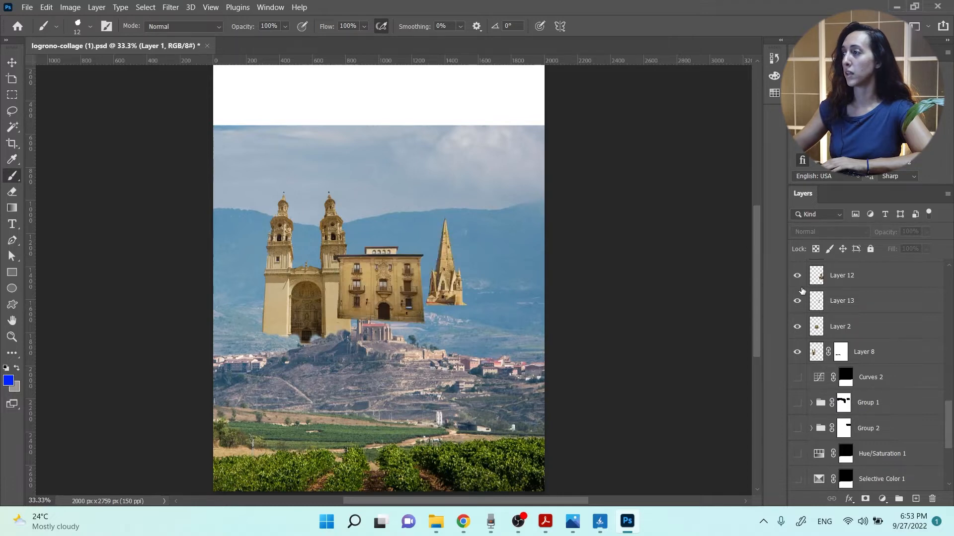
pyautogui.click(796, 275)
pyautogui.scroll(1, 798, 298)
pyautogui.scroll(1, 800, 305)
pyautogui.click(797, 301)
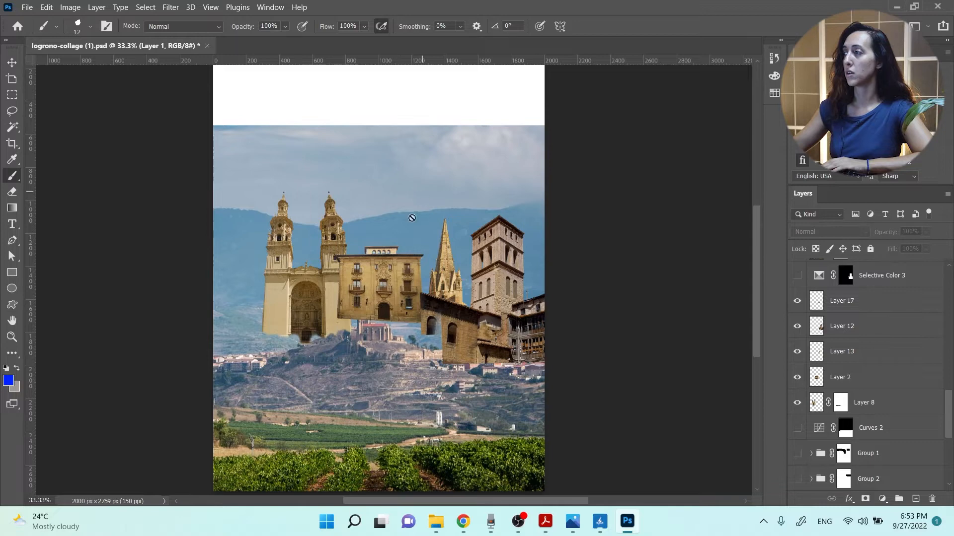
# Hide the building cutouts on Layers 17, 12, 13, 2 and 8 and the landscape photo on Layer 3.
pyautogui.moveTo(796, 300); pyautogui.dragTo(797, 403)
pyautogui.scroll(-1, 791, 437)
pyautogui.scroll(-5, 790, 438)
pyautogui.click(798, 453)
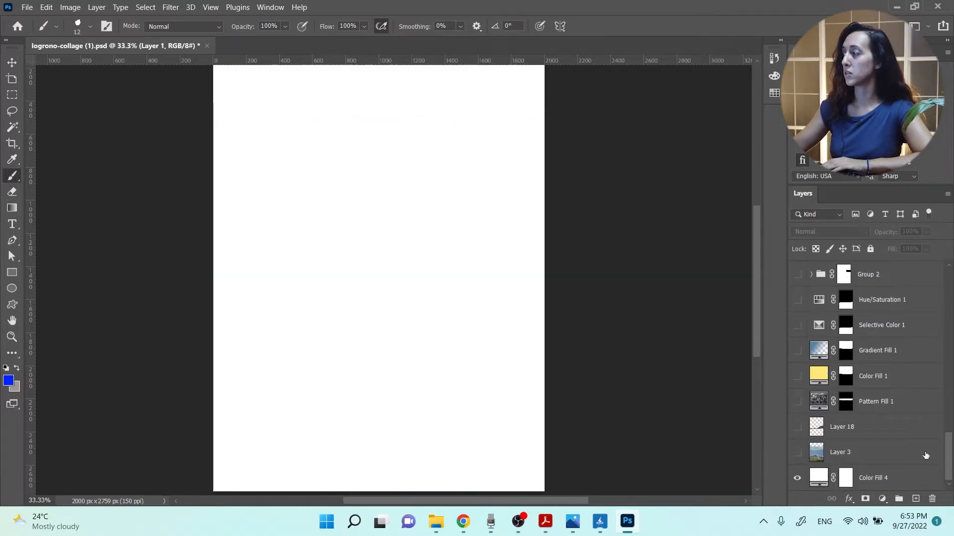
# Show and select the Color Scheme layer and enlarge its reference illustrations to 100%.
pyautogui.moveTo(947, 459); pyautogui.dragTo(951, 281)
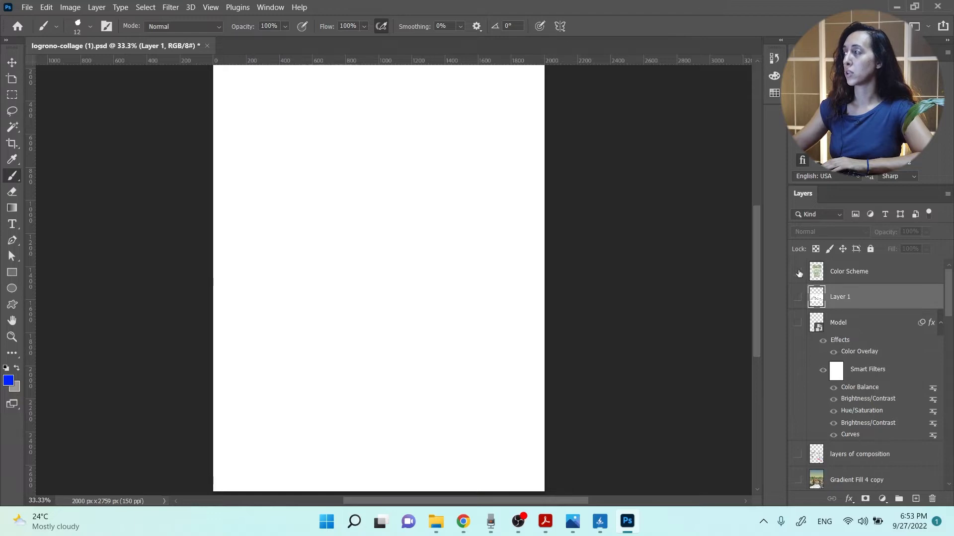
pyautogui.click(797, 271)
pyautogui.click(843, 271)
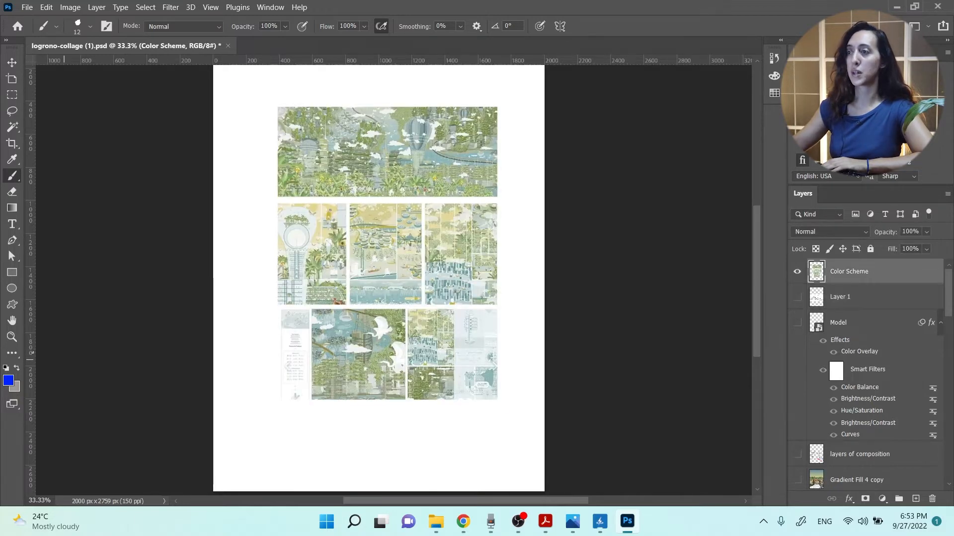
pyautogui.press('z')
pyautogui.click(328, 265)
pyautogui.click(421, 222)
pyautogui.click(421, 222)
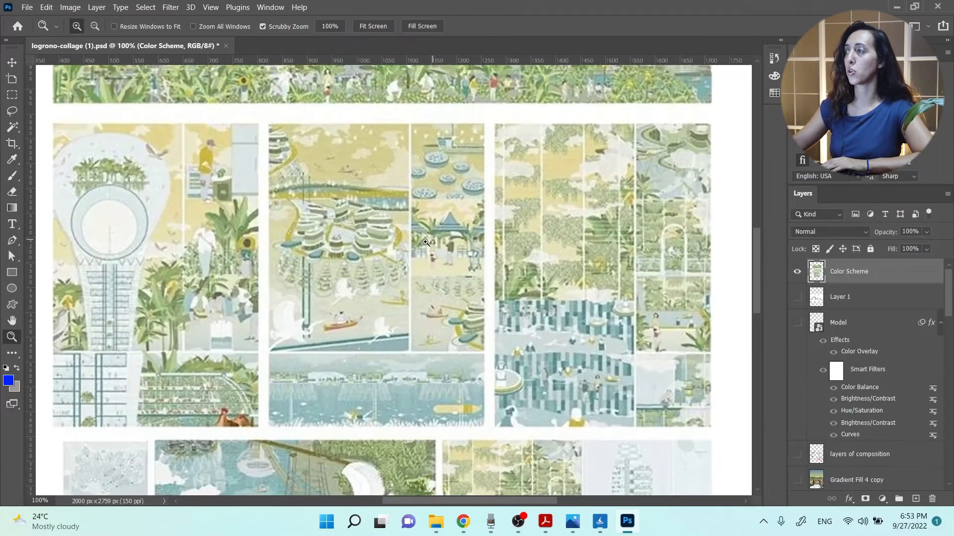
# Examine the colors of all the Color Scheme reference illustrations at 100% and 50%, and hide that layer again.
pyautogui.scroll(5, 422, 244)
pyautogui.scroll(3, 450, 244)
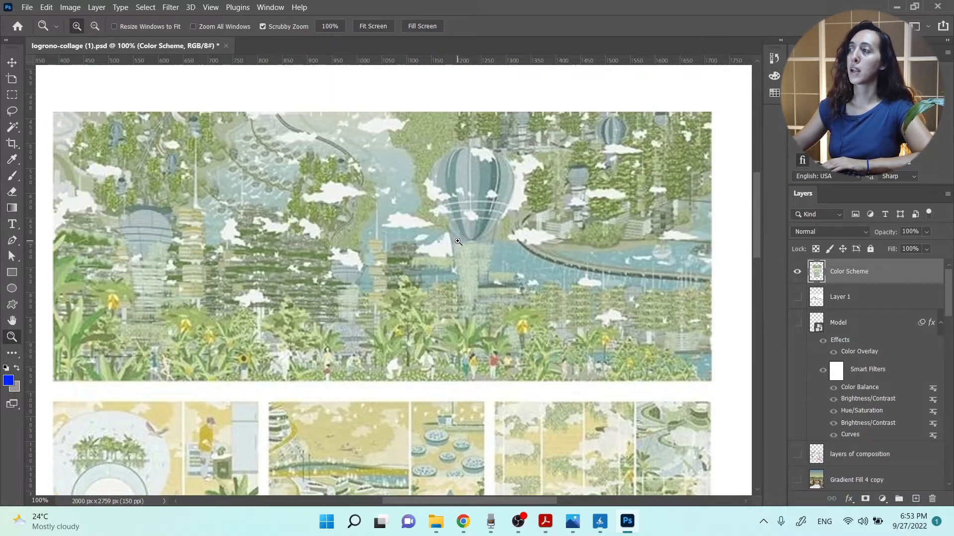
pyautogui.scroll(-4, 457, 246)
pyautogui.scroll(-7, 472, 250)
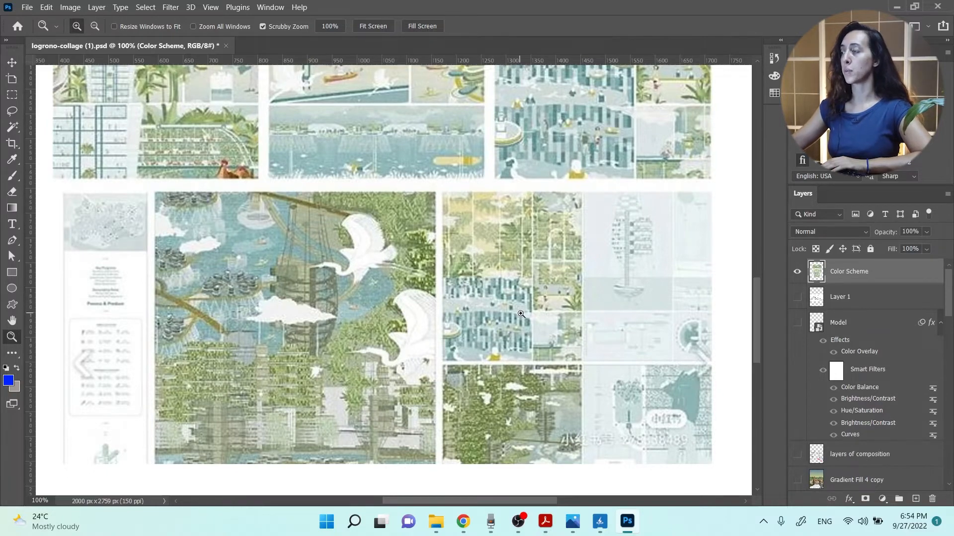
pyautogui.scroll(10, 284, 268)
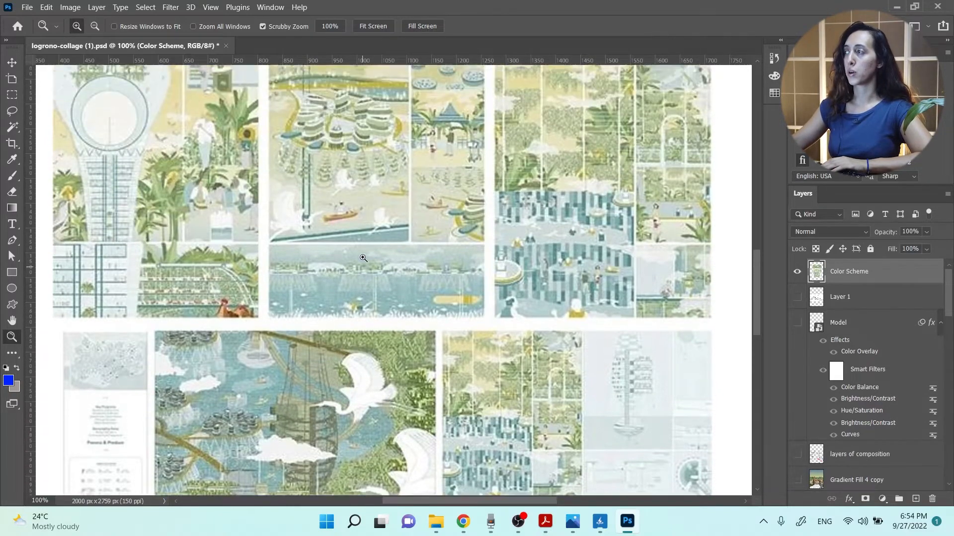
pyautogui.scroll(4, 406, 254)
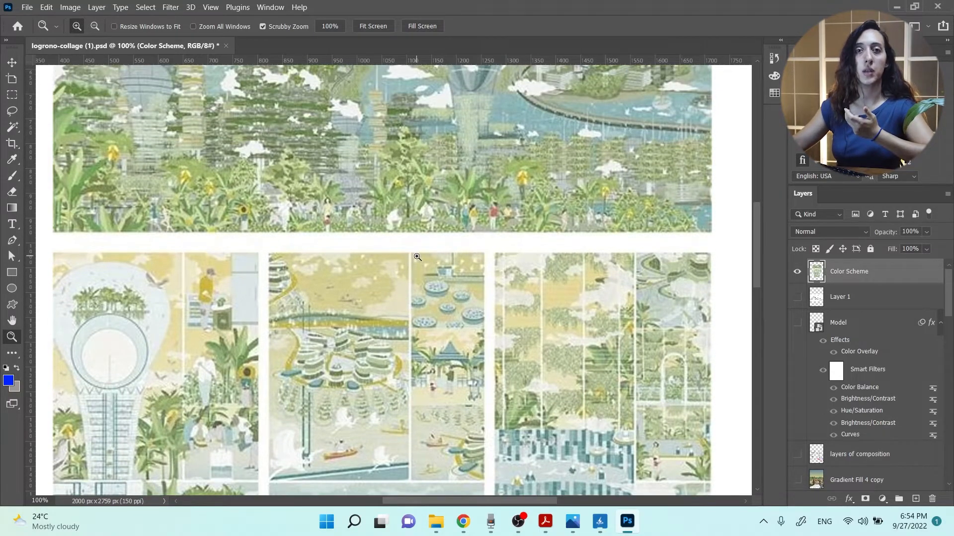
pyautogui.scroll(2, 418, 257)
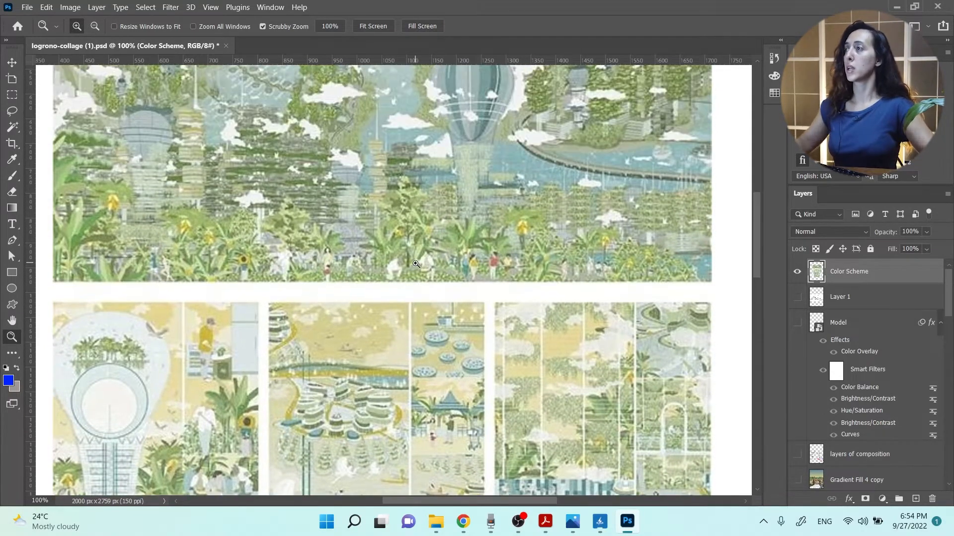
pyautogui.hotkey('ctrl', '-')
pyautogui.hotkey('ctrl', '-')
pyautogui.scroll(-3, 417, 265)
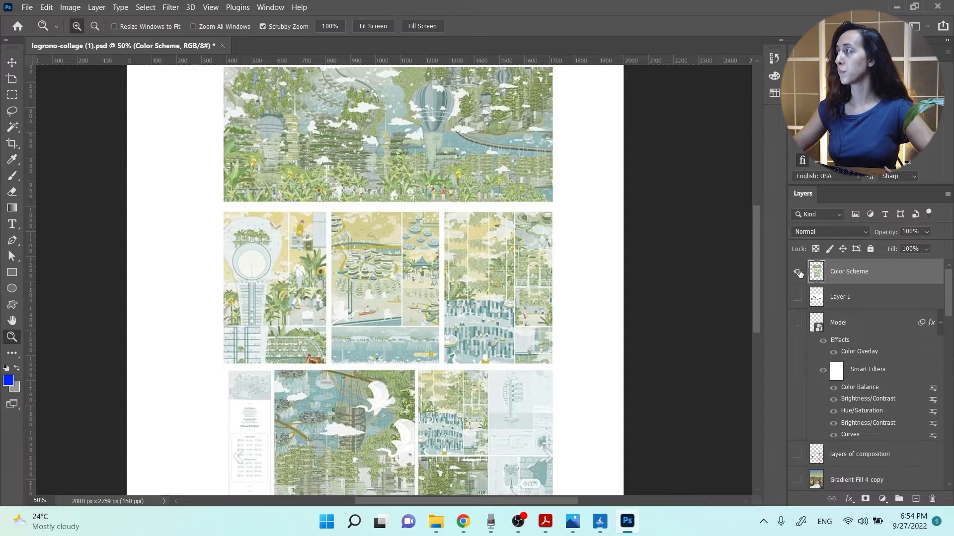
pyautogui.click(798, 273)
# Select Layer 1 and show its Logrono skyline line drawing for inspection, hiding it again when done.
pyautogui.click(852, 304)
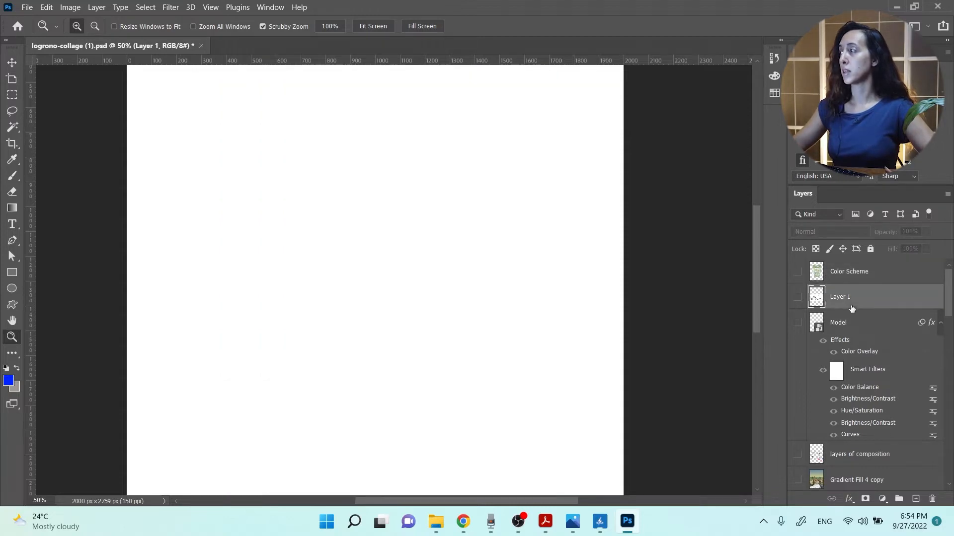
pyautogui.click(798, 297)
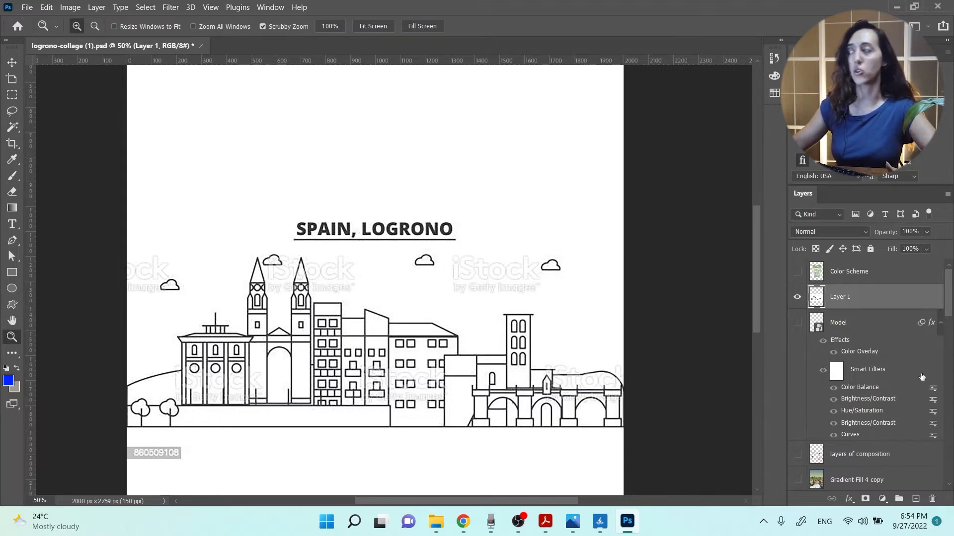
pyautogui.click(798, 297)
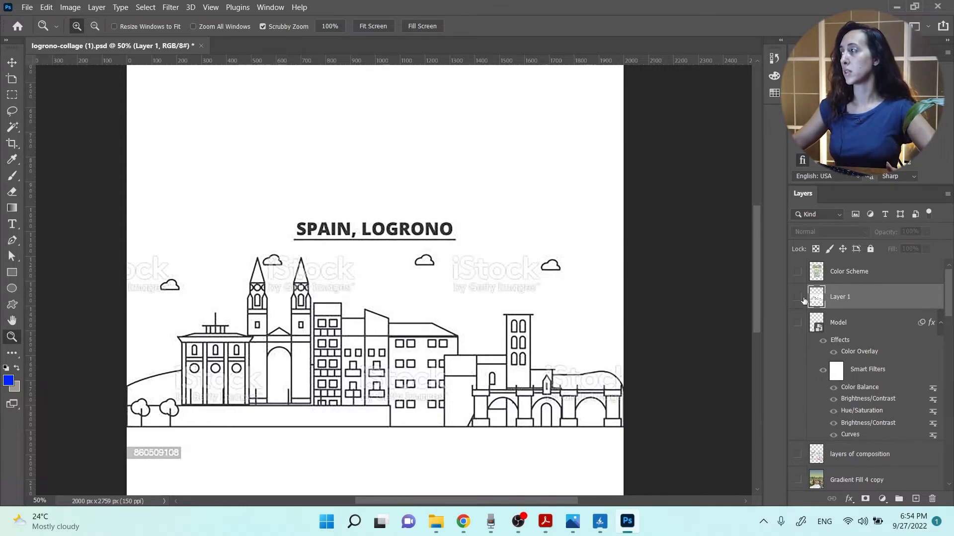
# Select Layer 3 and show its castle and vineyard landscape photo for inspection.
pyautogui.moveTo(948, 298); pyautogui.dragTo(946, 476)
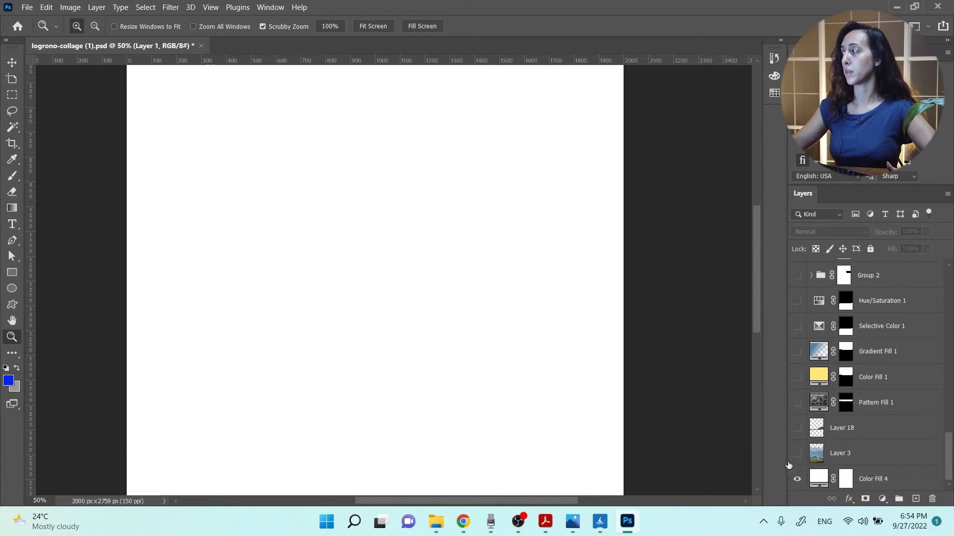
pyautogui.click(839, 453)
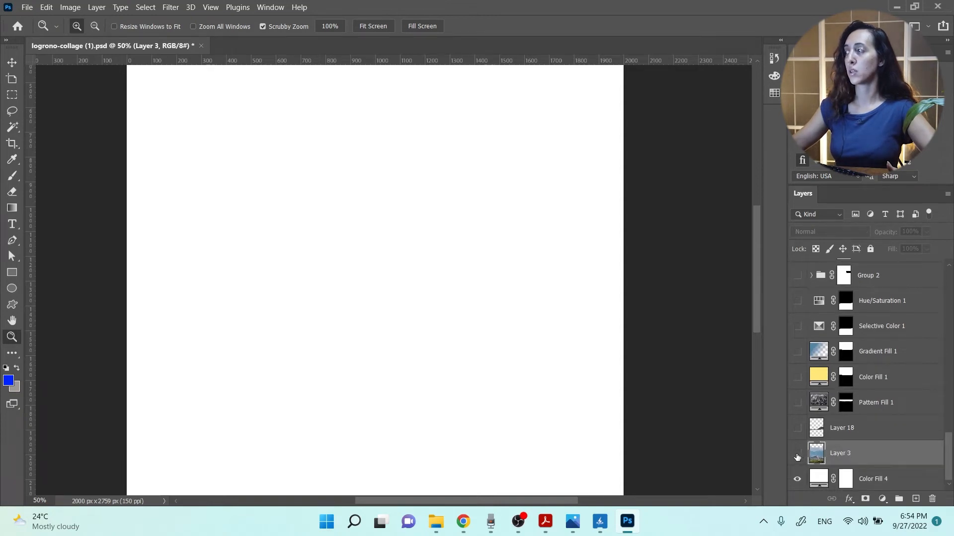
pyautogui.click(797, 454)
pyautogui.moveTo(753, 297); pyautogui.dragTo(766, 330)
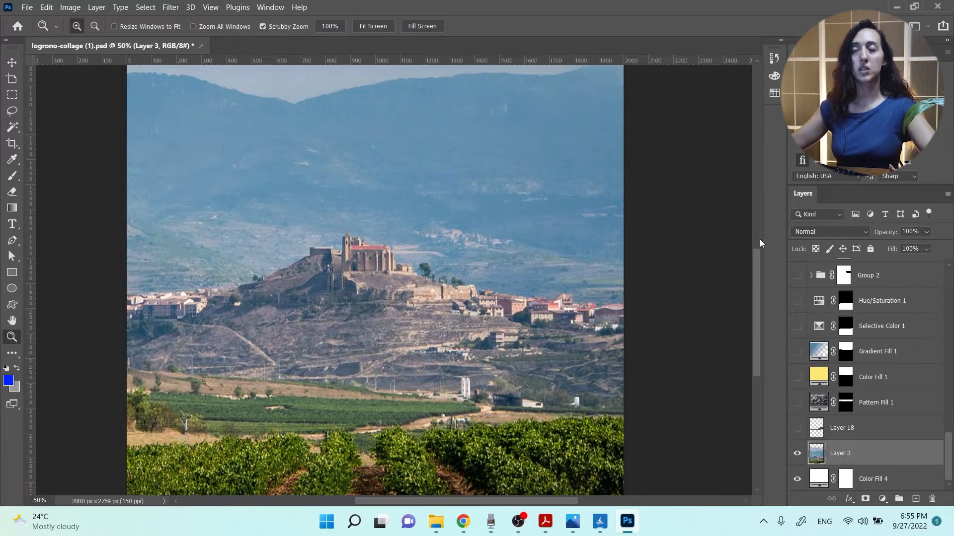
pyautogui.scroll(-1, 758, 359)
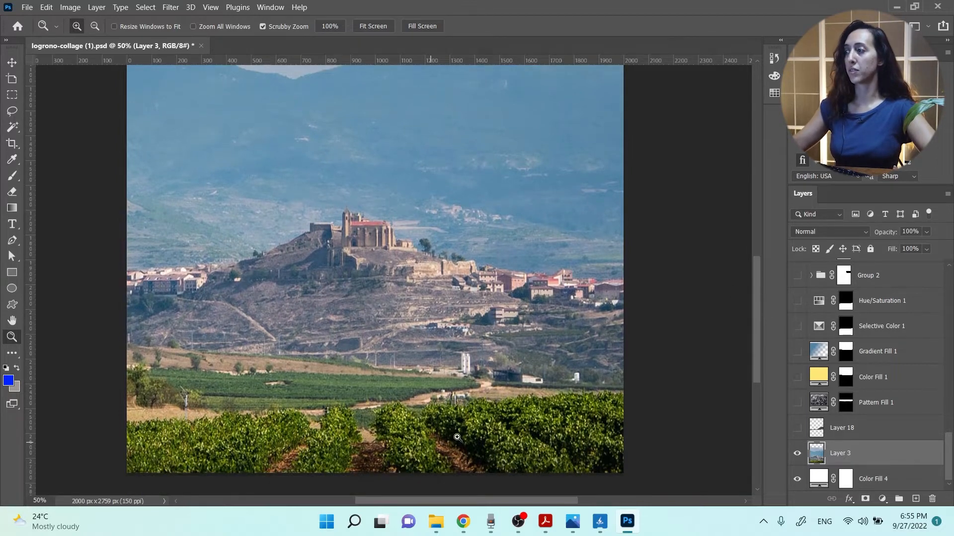
pyautogui.scroll(1, 374, 242)
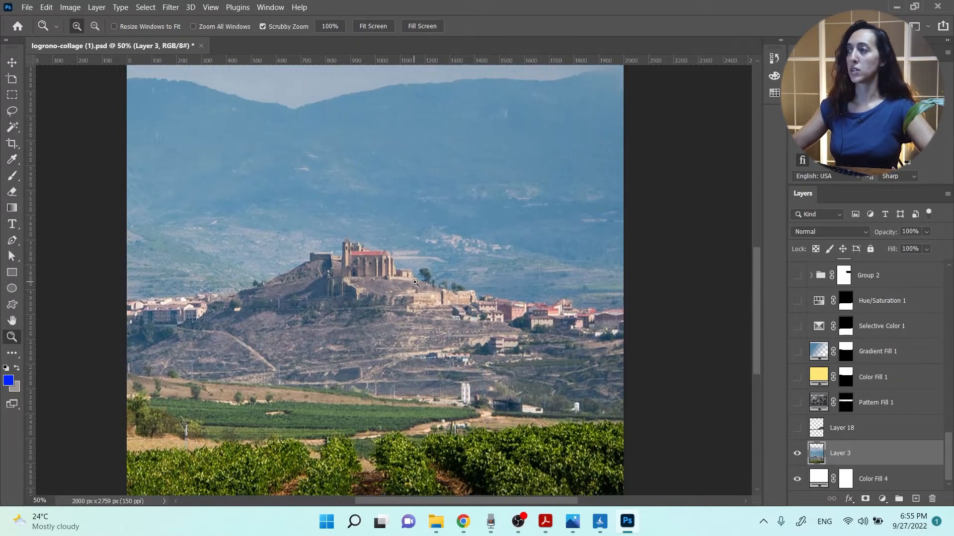
pyautogui.scroll(1, 432, 280)
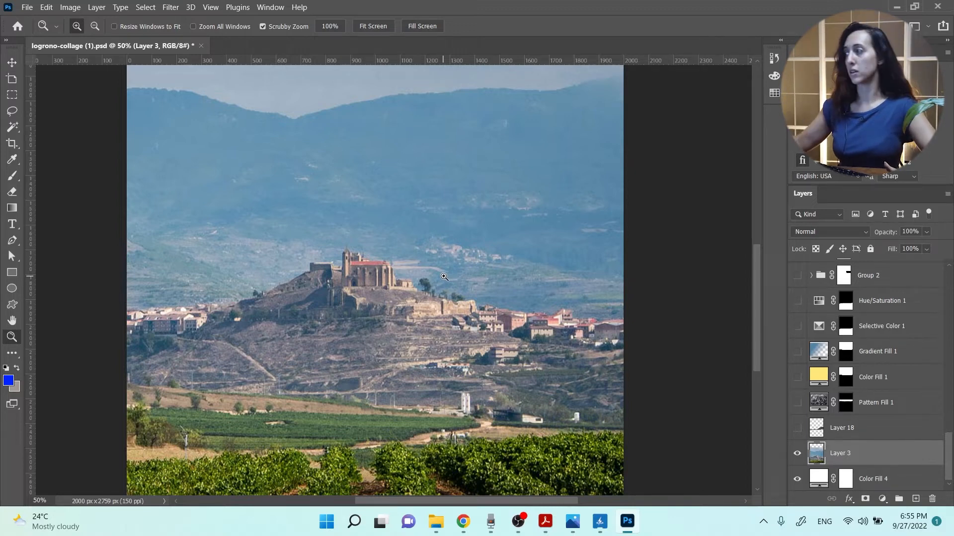
# Show the hill cutout on Layer 18, and preview Pattern Fill 1 and Color Fill 1 over the landscape, hiding both fills again.
pyautogui.click(797, 429)
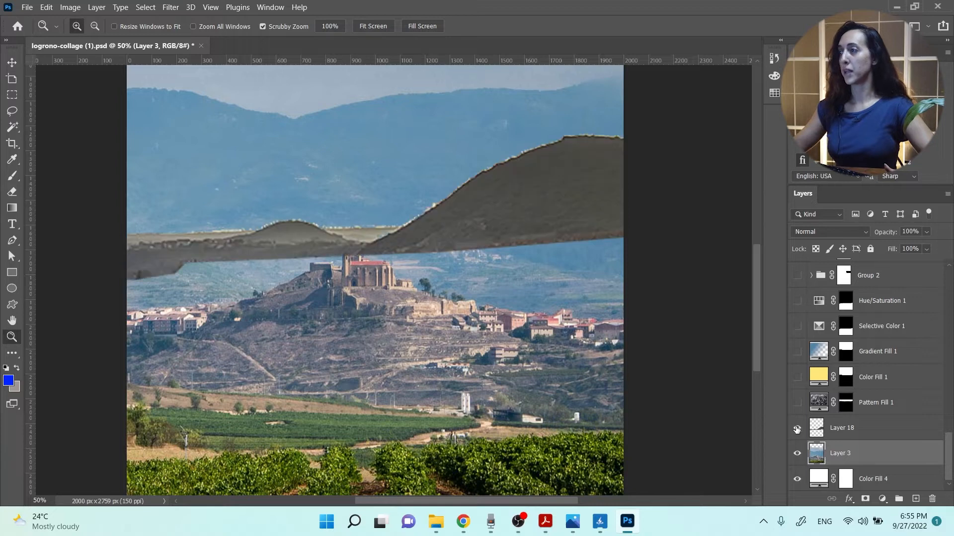
pyautogui.scroll(2, 571, 338)
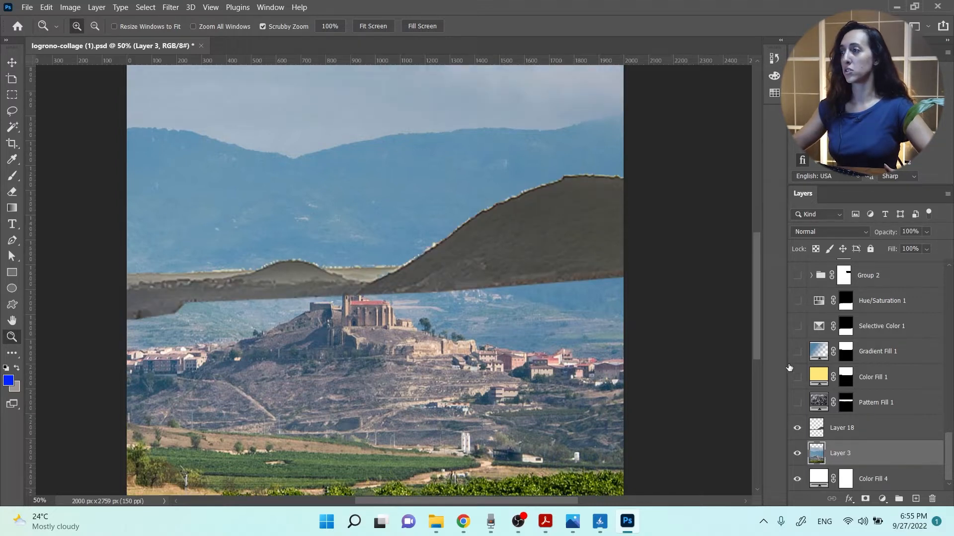
pyautogui.click(797, 404)
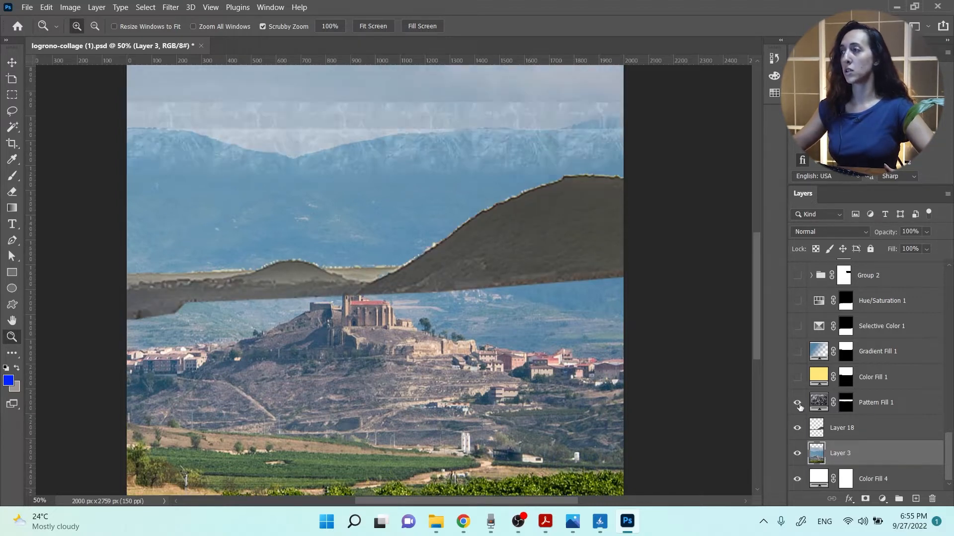
pyautogui.click(797, 378)
pyautogui.click(796, 379)
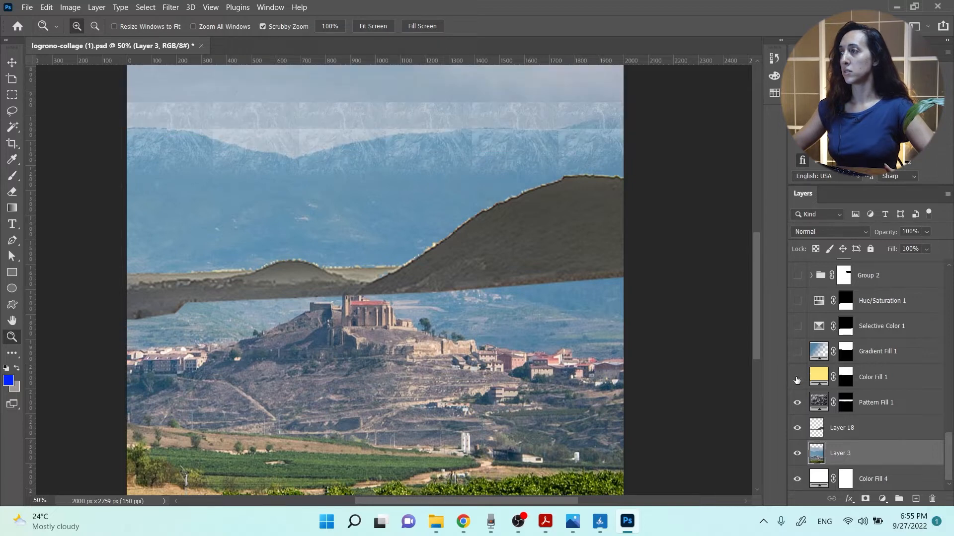
pyautogui.click(797, 379)
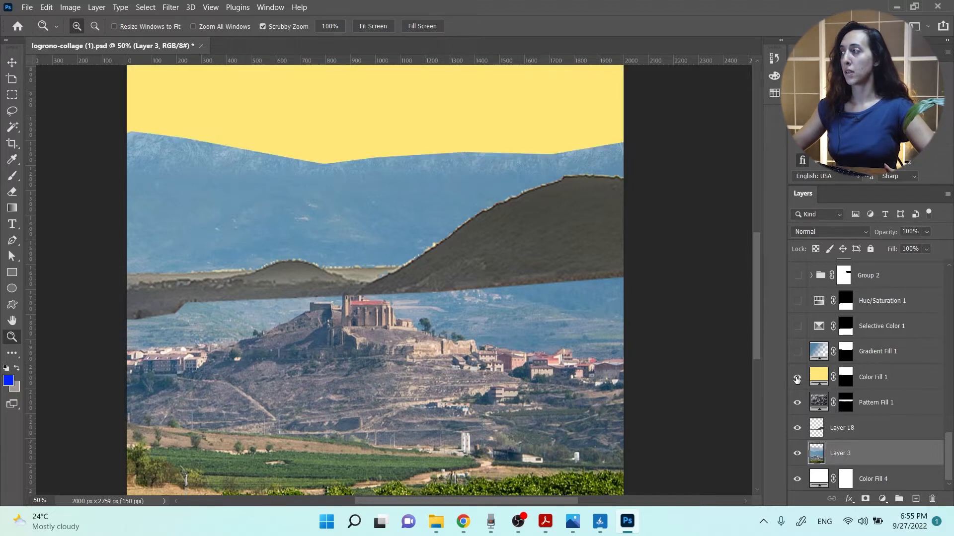
pyautogui.click(796, 379)
pyautogui.click(797, 402)
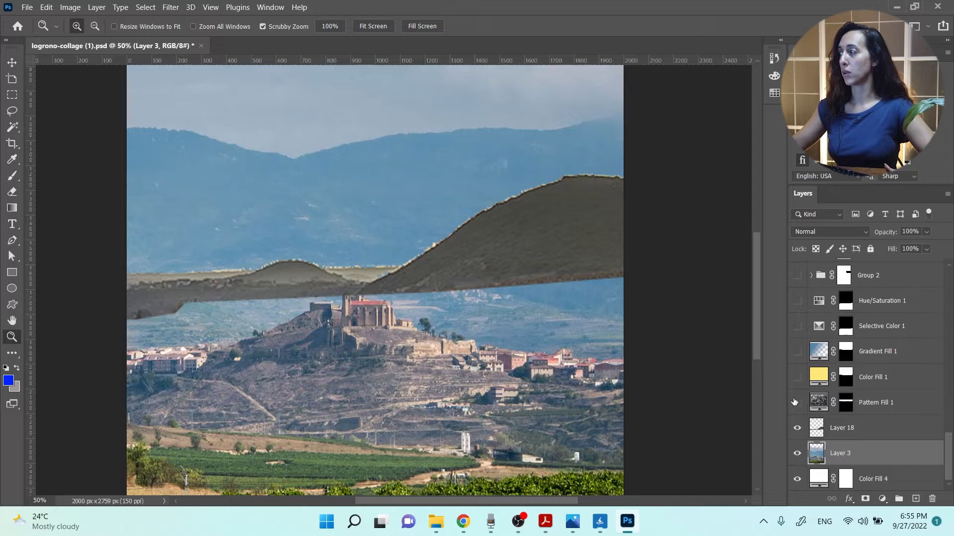
# Examine the ridge of the blue mountains in the landscape photo at 200%, and return to the 50% view.
pyautogui.moveTo(199, 127); pyautogui.dragTo(193, 128)
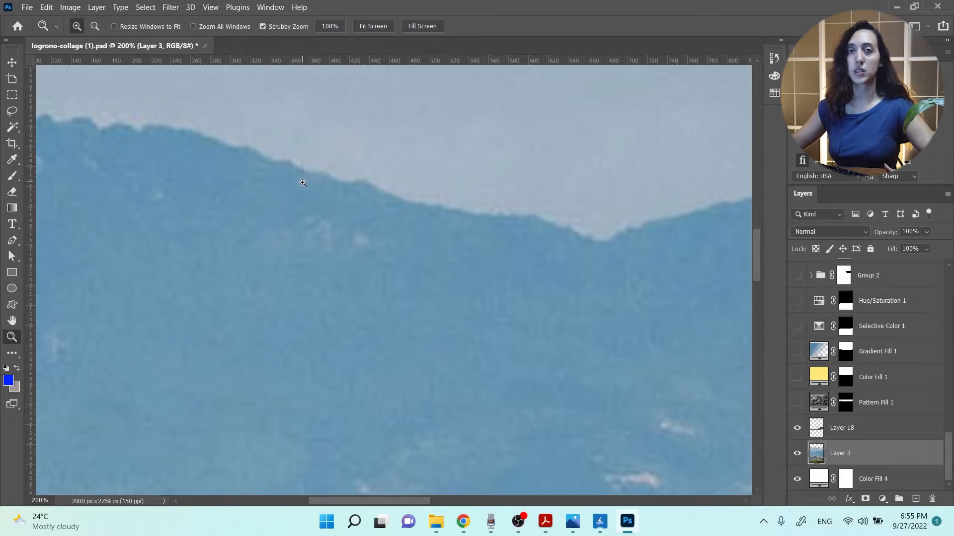
pyautogui.hotkey('ctrl', '-')
pyautogui.hotkey('ctrl', '-')
pyautogui.hotkey('ctrl', '-')
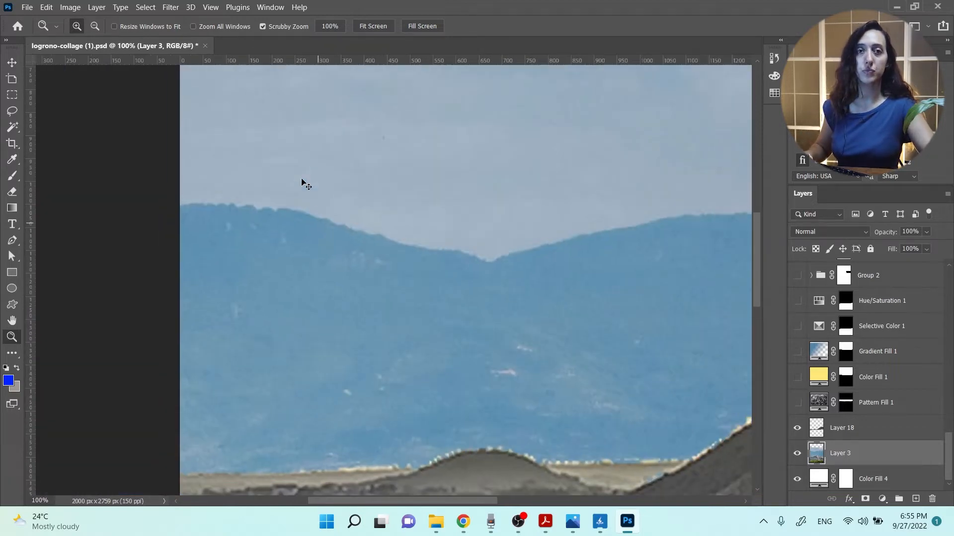
pyautogui.moveTo(443, 497); pyautogui.dragTo(478, 499)
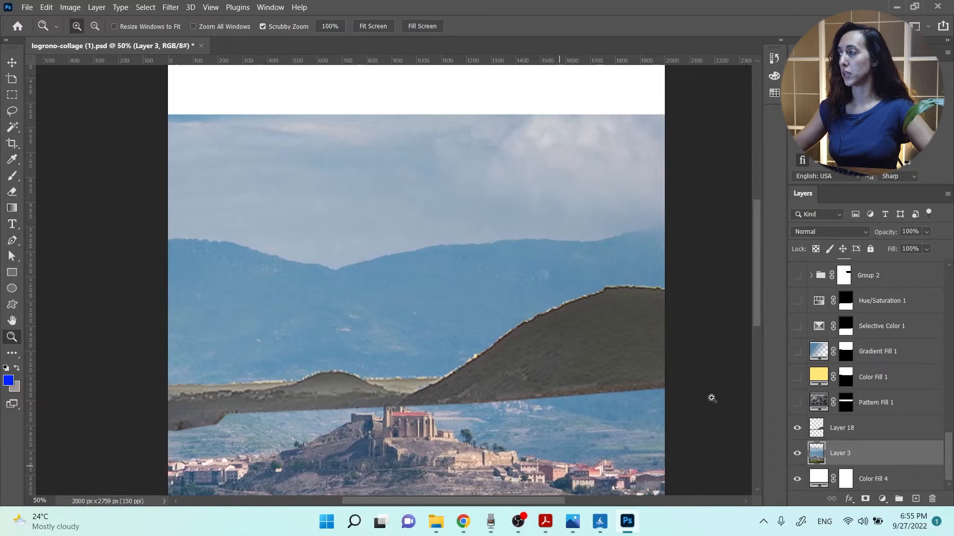
# Show the yellow sky of Color Fill 1 and the mountain texture of Pattern Fill 1, and inspect the ridge at 200%.
pyautogui.click(795, 377)
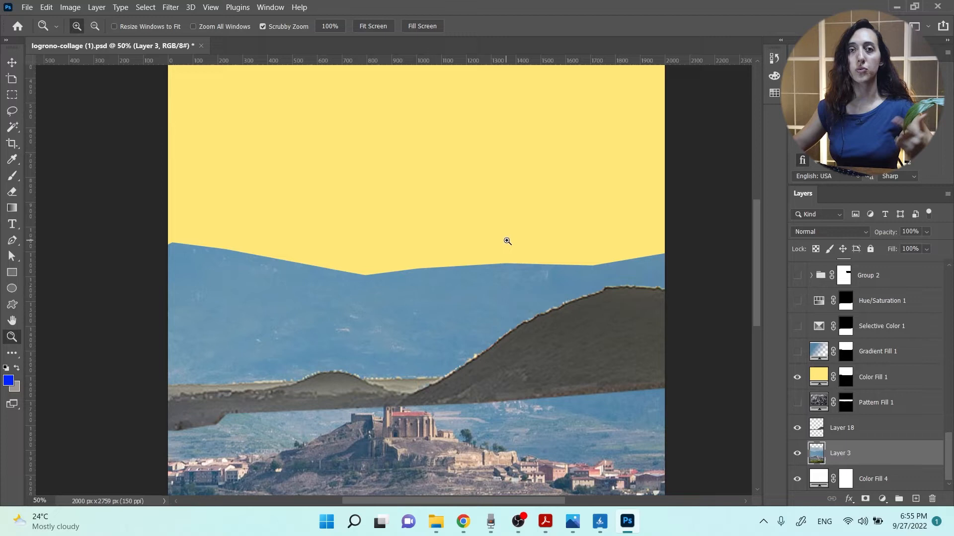
pyautogui.click(797, 403)
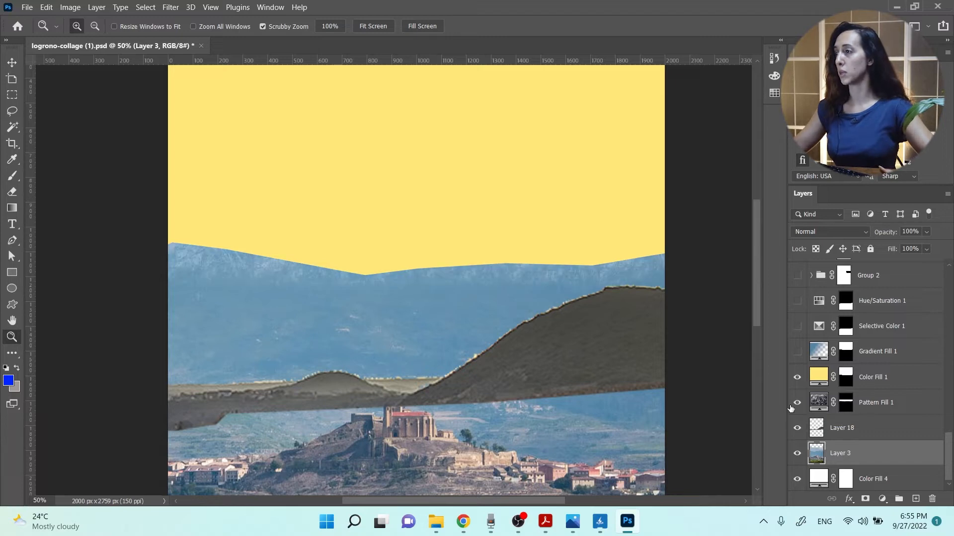
pyautogui.click(303, 295)
pyautogui.click(237, 262)
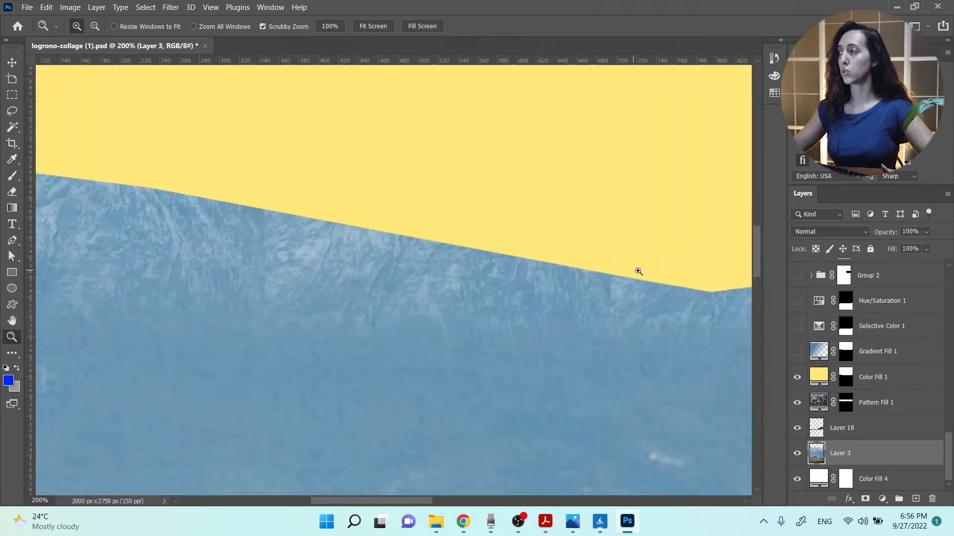
pyautogui.keyDown('alt'); pyautogui.click(316, 265); pyautogui.keyUp('alt')
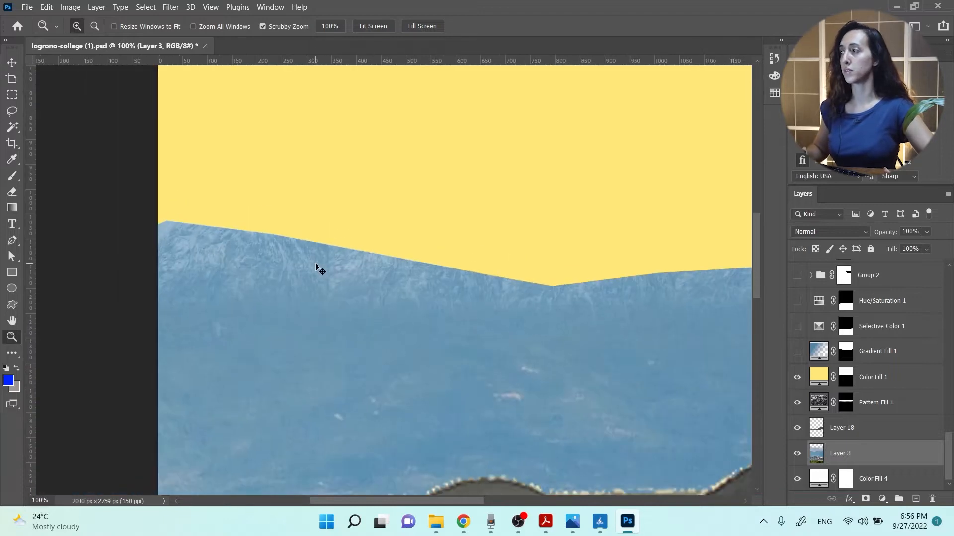
# Compare the mountain ridge without and with Pattern Fill 1 and Color Fill 1 at close range, leaving both layers shown.
pyautogui.click(798, 403)
pyautogui.click(797, 377)
pyautogui.moveTo(279, 271); pyautogui.dragTo(300, 182)
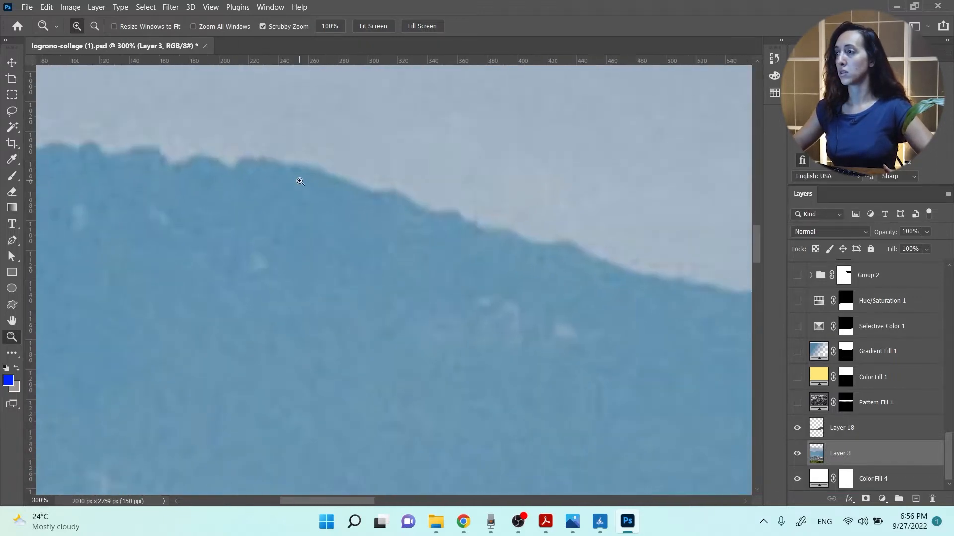
pyautogui.click(798, 403)
pyautogui.click(797, 378)
pyautogui.hotkey('ctrl', '-')
pyautogui.hotkey('ctrl', '-')
pyautogui.hotkey('ctrl', '-')
pyautogui.hotkey('ctrl', '-')
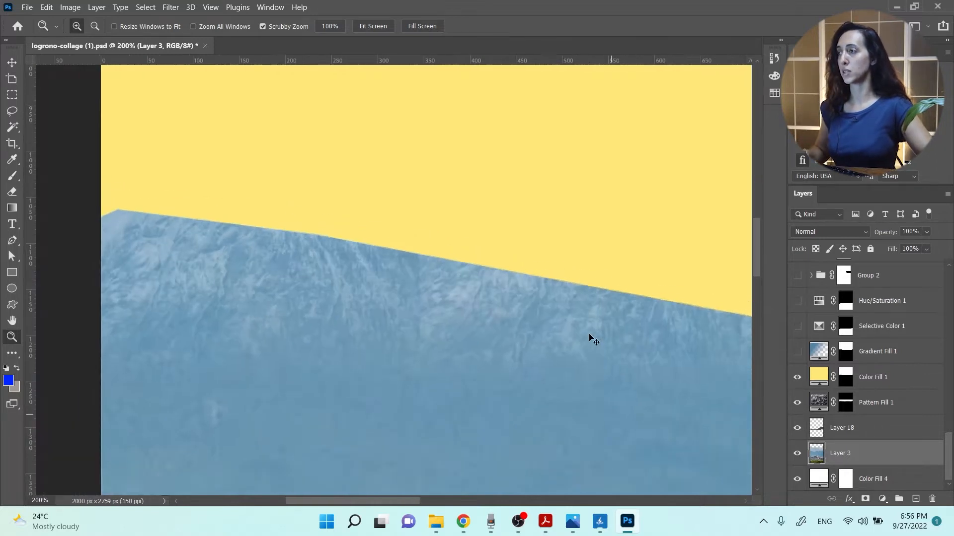
# Show Gradient Fill 1 over the yellow sky, and compare the sky with Color Fill 1 and Gradient Fill 1 each switched off and on.
pyautogui.click(797, 351)
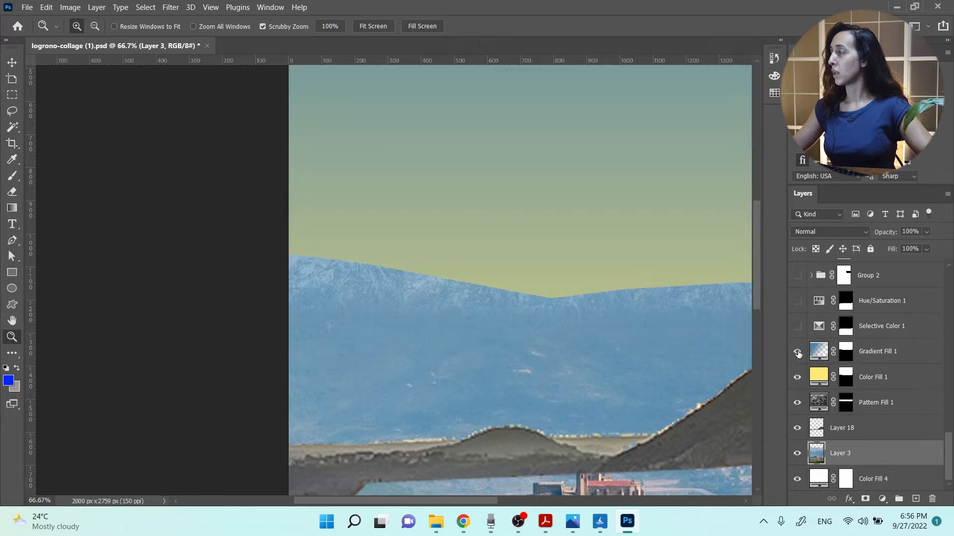
pyautogui.moveTo(405, 500); pyautogui.dragTo(481, 503)
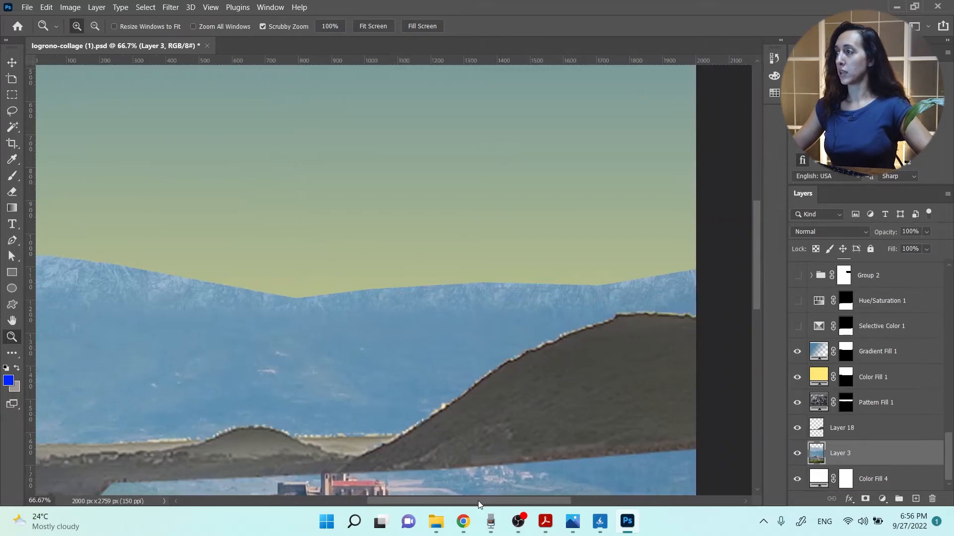
pyautogui.hotkey('ctrl', '-')
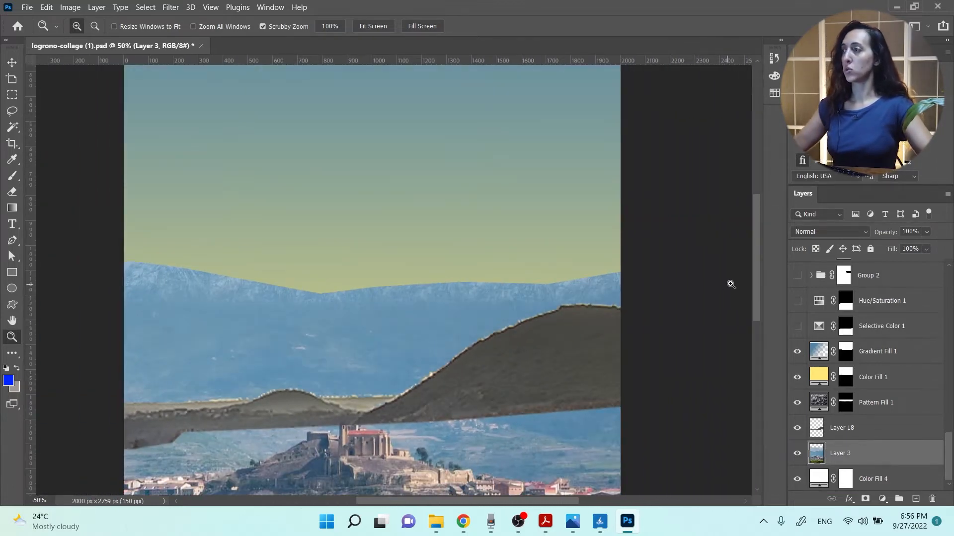
pyautogui.click(797, 377)
pyautogui.click(797, 377)
pyautogui.click(797, 351)
pyautogui.click(798, 351)
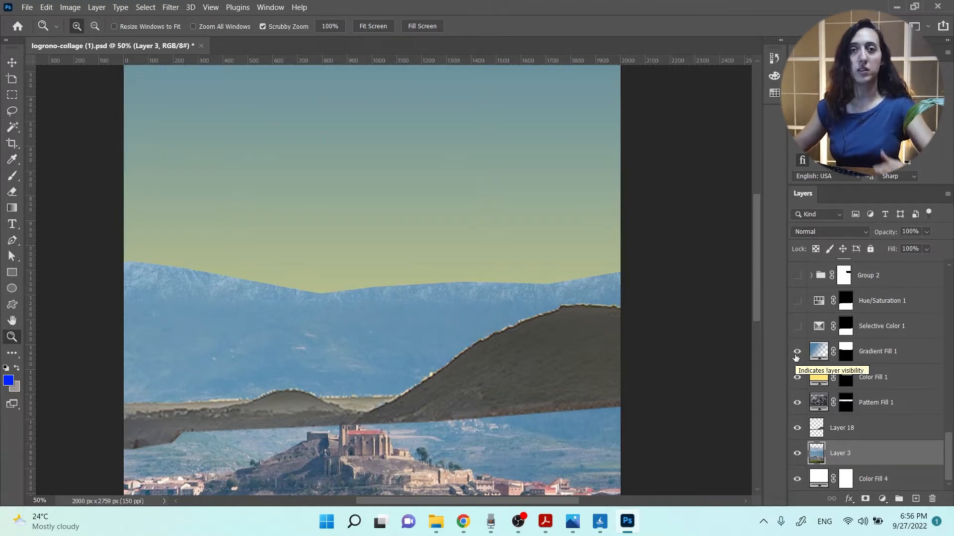
# Review the gradient settings of Gradient Fill 1 and the blue color of its starting stop, and accept them.
pyautogui.doubleClick(818, 351)
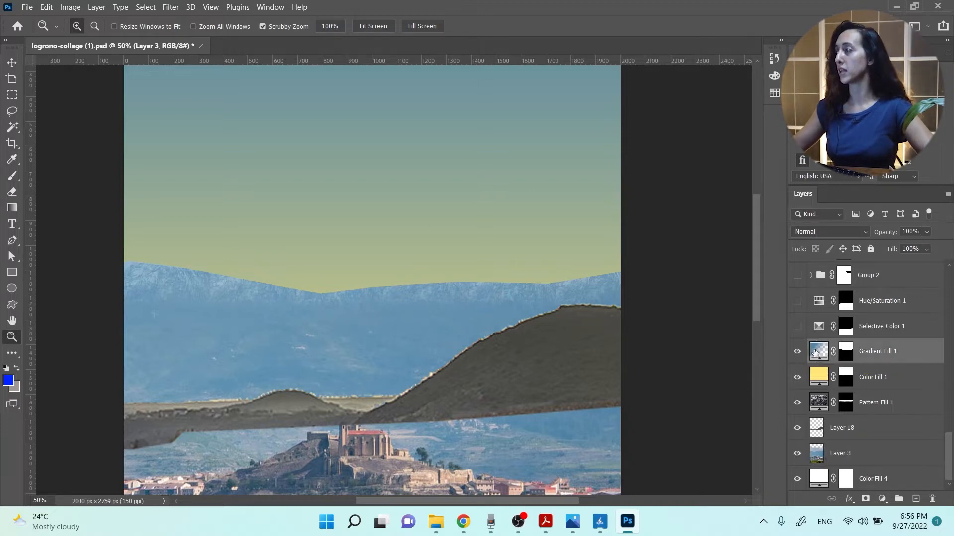
pyautogui.click(195, 69)
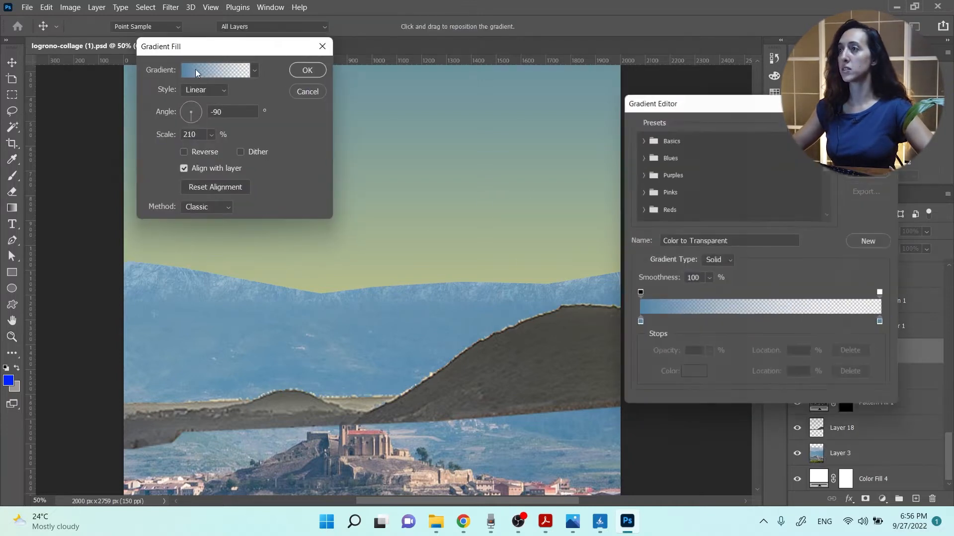
pyautogui.doubleClick(637, 326)
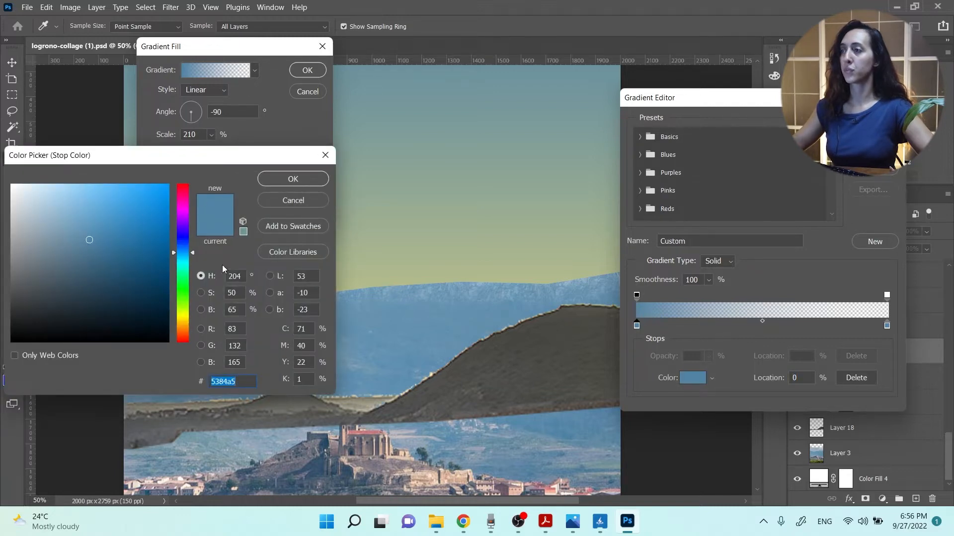
pyautogui.click(302, 180)
pyautogui.click(875, 122)
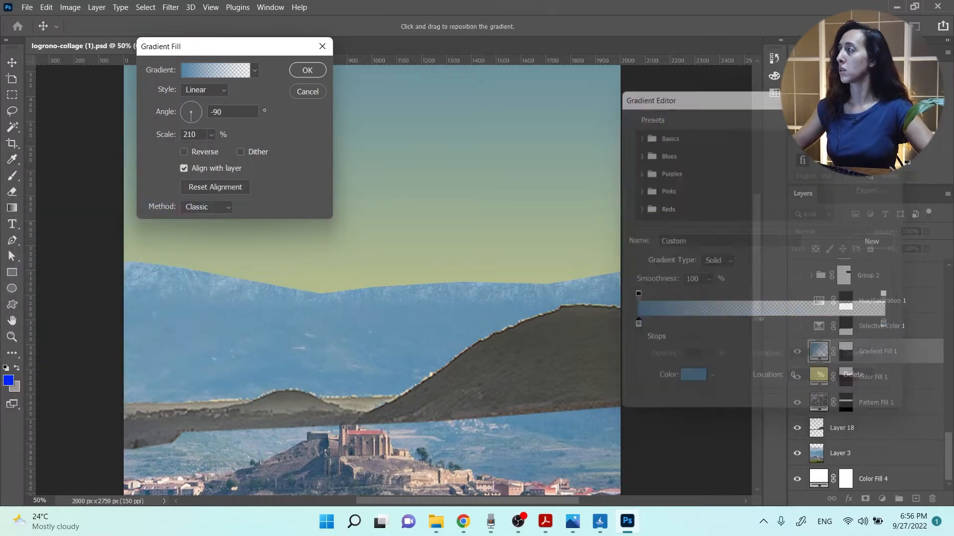
pyautogui.click(317, 73)
# Select the Selective Color 1 mask, and show Selective Color 1, Hue/Saturation 1 and the mountain in Group 2.
pyautogui.click(844, 328)
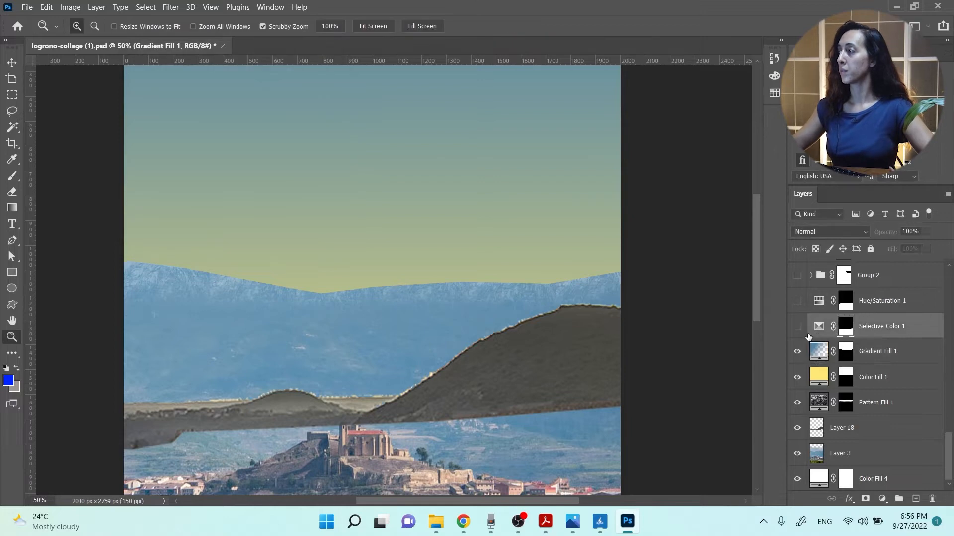
pyautogui.click(797, 326)
pyautogui.scroll(-6, 595, 345)
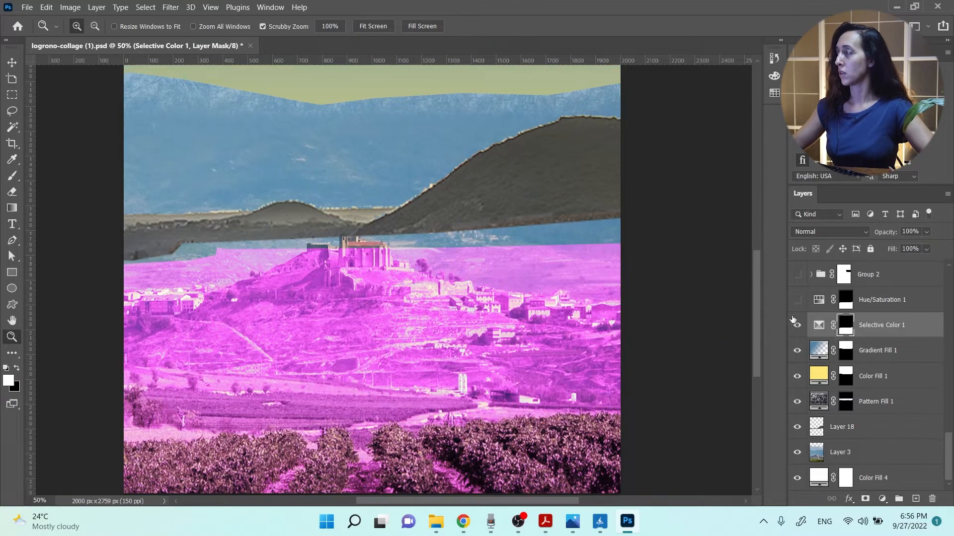
pyautogui.click(796, 301)
pyautogui.scroll(2, 825, 311)
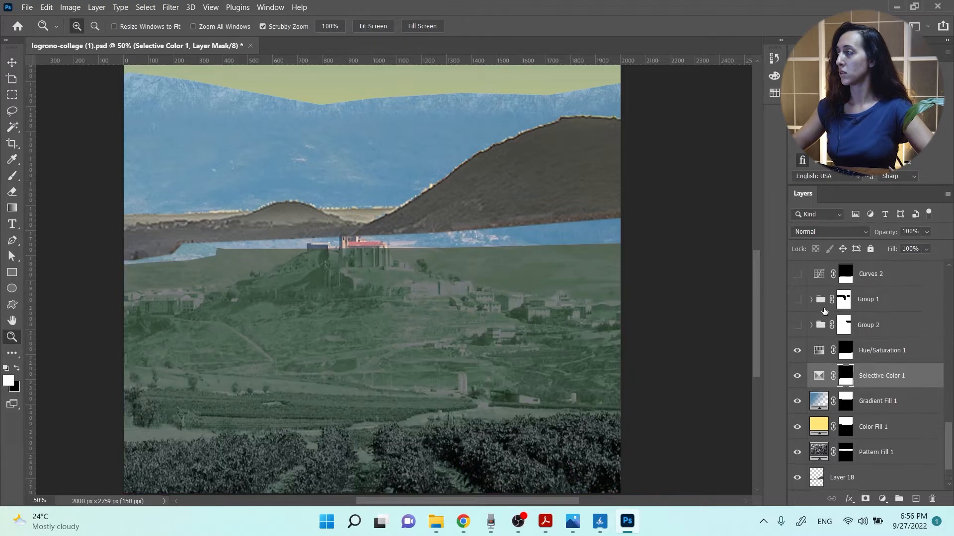
pyautogui.click(798, 326)
pyautogui.scroll(1, 799, 331)
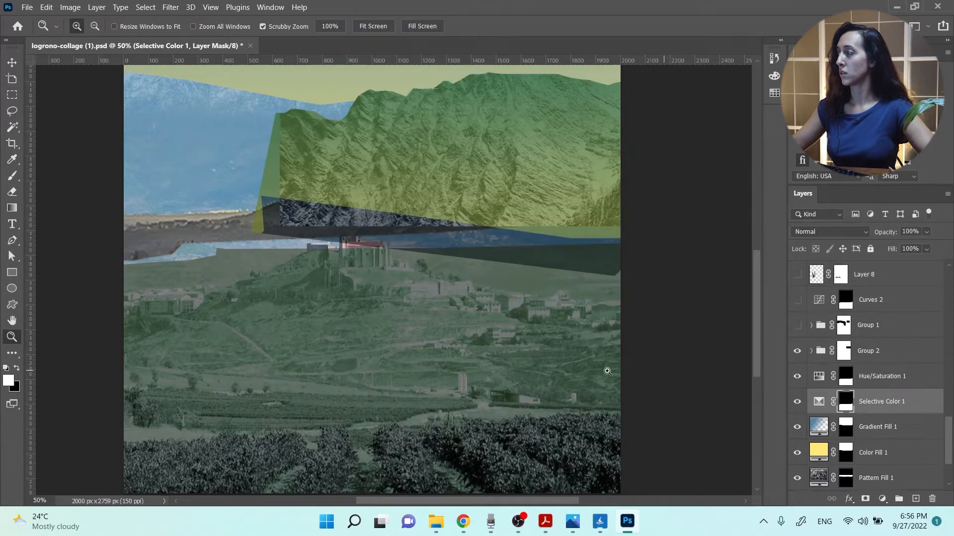
# Compare the foreground with Selective Color 1 and Hue/Saturation 1 each switched off and on, leaving both adjustments shown.
pyautogui.scroll(-1, 558, 370)
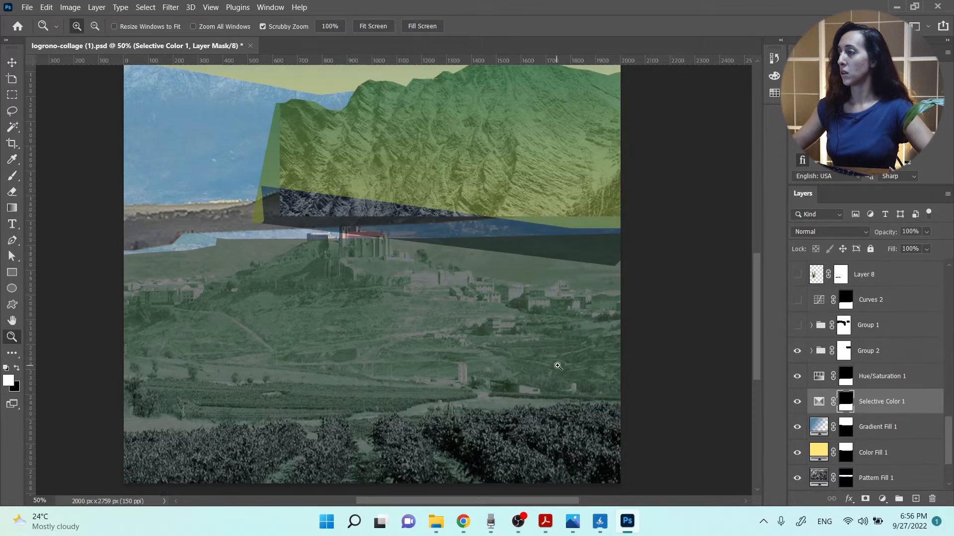
pyautogui.click(797, 402)
pyautogui.click(797, 401)
pyautogui.click(797, 379)
pyautogui.click(797, 379)
pyautogui.click(796, 397)
pyautogui.click(796, 397)
pyautogui.scroll(1, 425, 349)
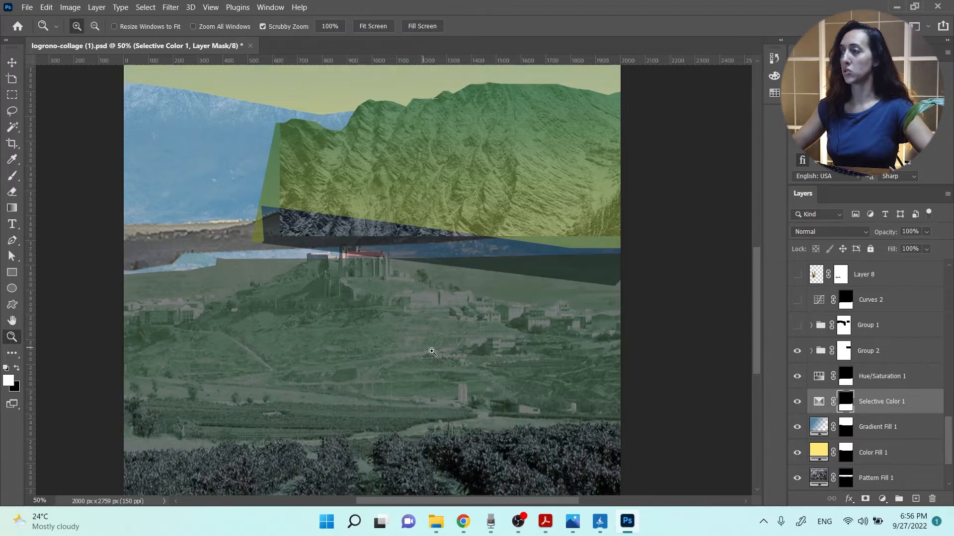
# Hide Group 2 and compare the whole foreground with Selective Color 1 and Hue/Saturation 1 switched off and on, leaving both shown.
pyautogui.scroll(2, 425, 349)
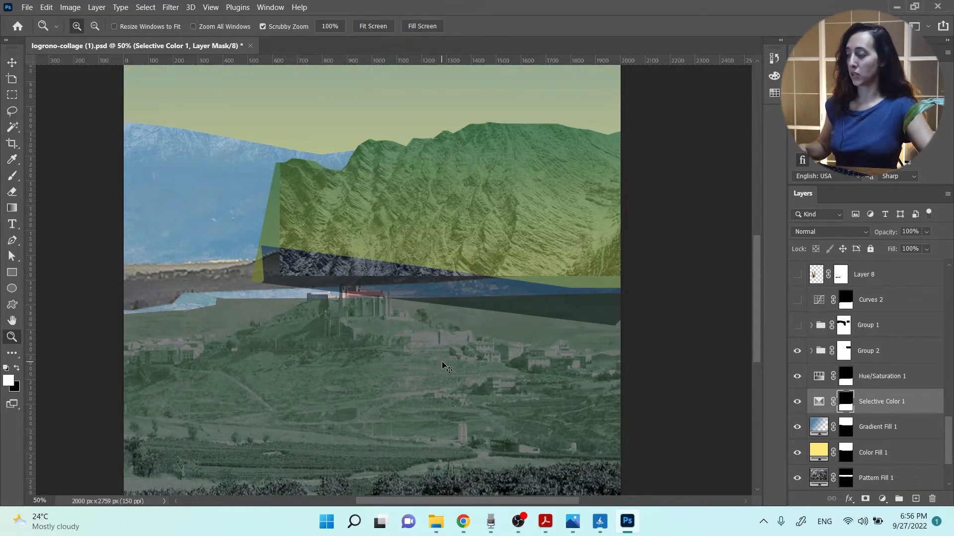
pyautogui.keyDown('alt'); pyautogui.click(443, 362); pyautogui.keyUp('alt')
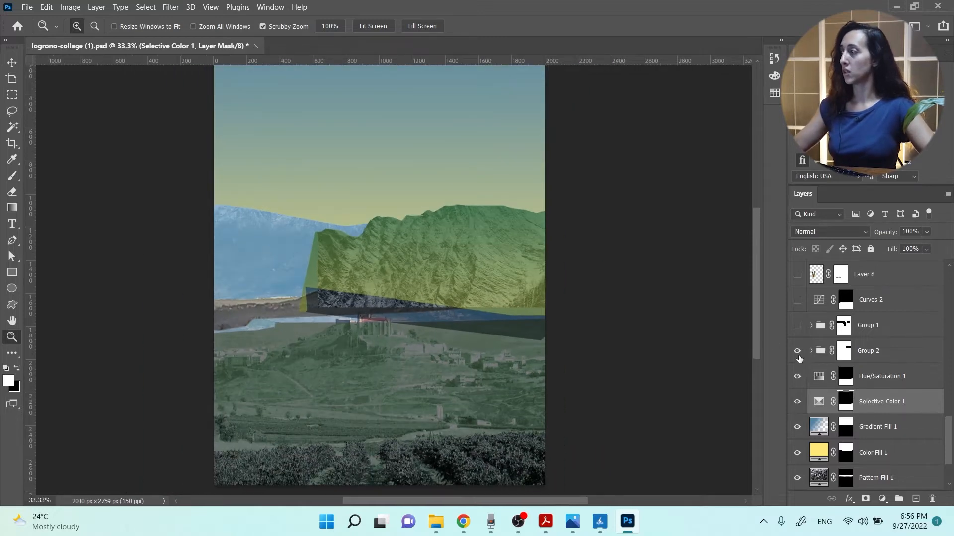
pyautogui.click(798, 352)
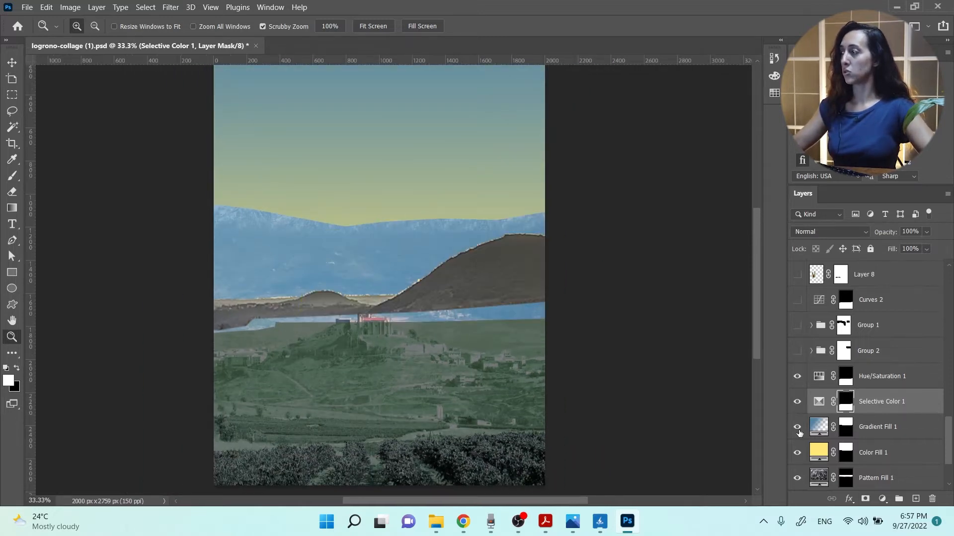
pyautogui.click(797, 401)
pyautogui.click(797, 376)
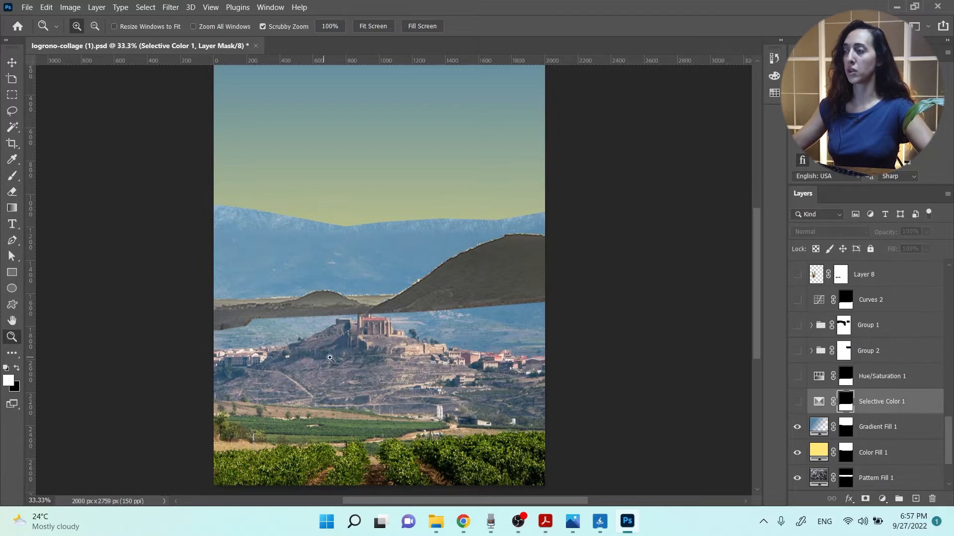
pyautogui.click(798, 402)
pyautogui.click(806, 381)
pyautogui.click(797, 378)
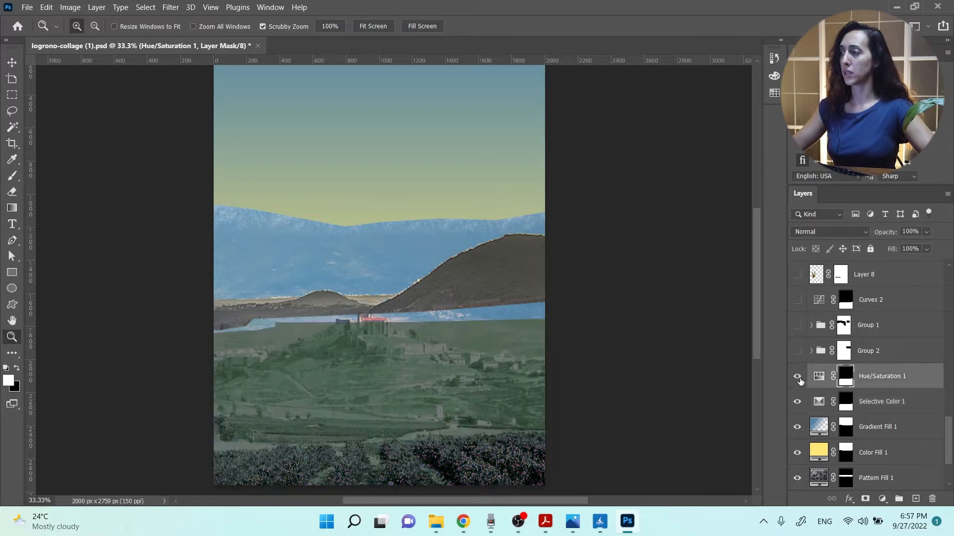
# Show the mountain in Group 2 again and add the second mountain in Group 1 beside it.
pyautogui.click(830, 361)
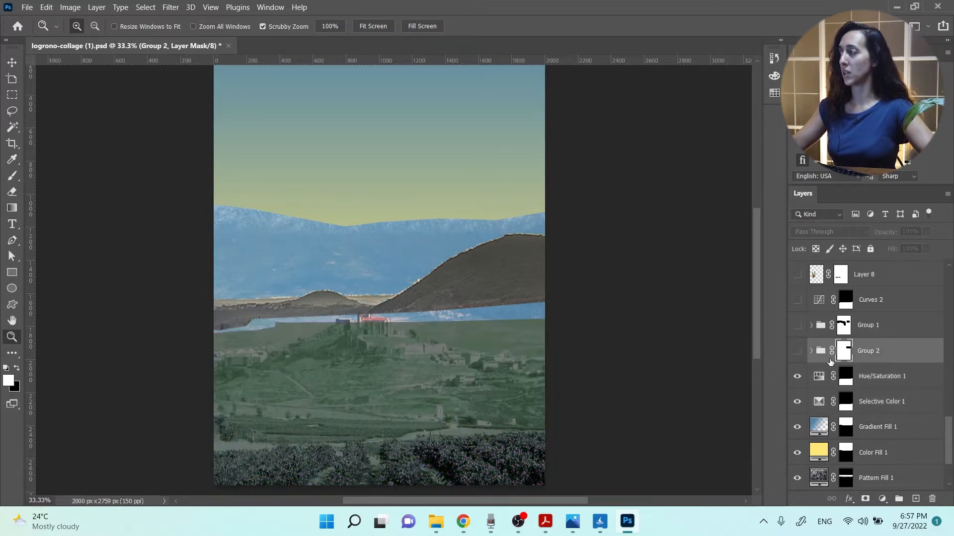
pyautogui.click(796, 351)
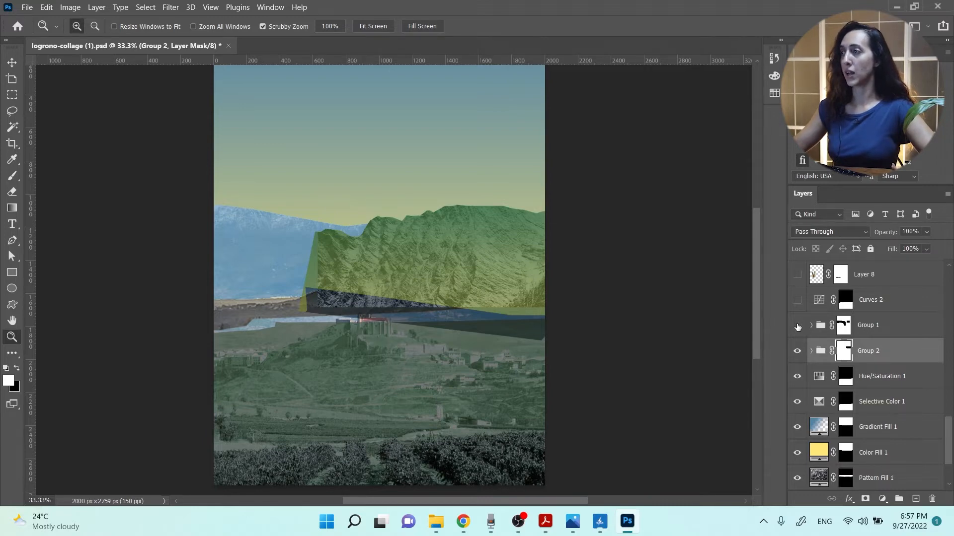
pyautogui.click(798, 326)
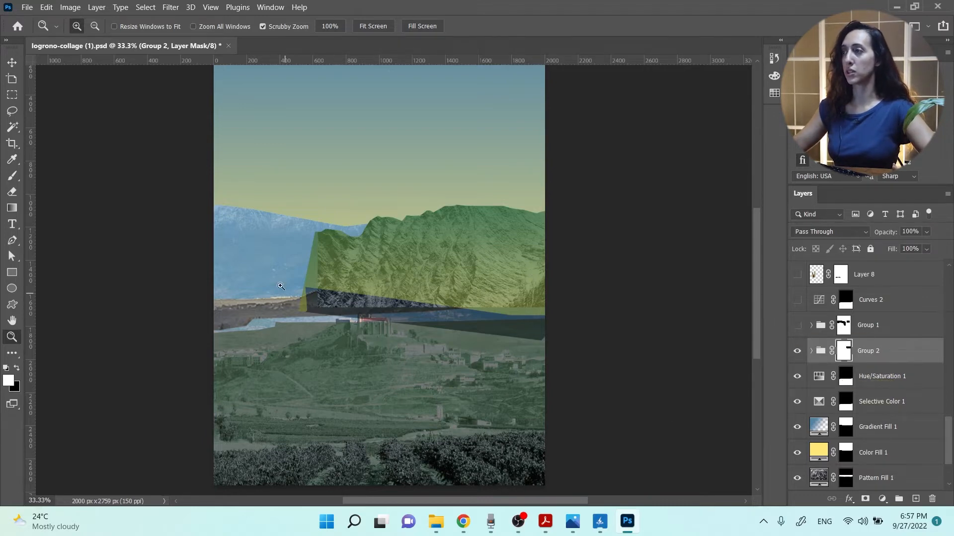
pyautogui.moveTo(247, 213); pyautogui.dragTo(277, 205)
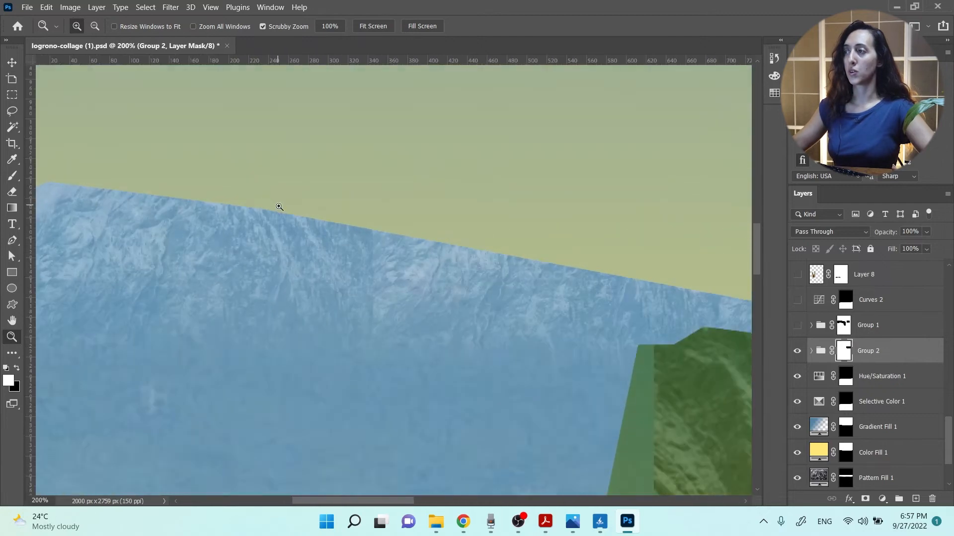
pyautogui.hotkey('ctrl', '-')
pyautogui.hotkey('ctrl', '-')
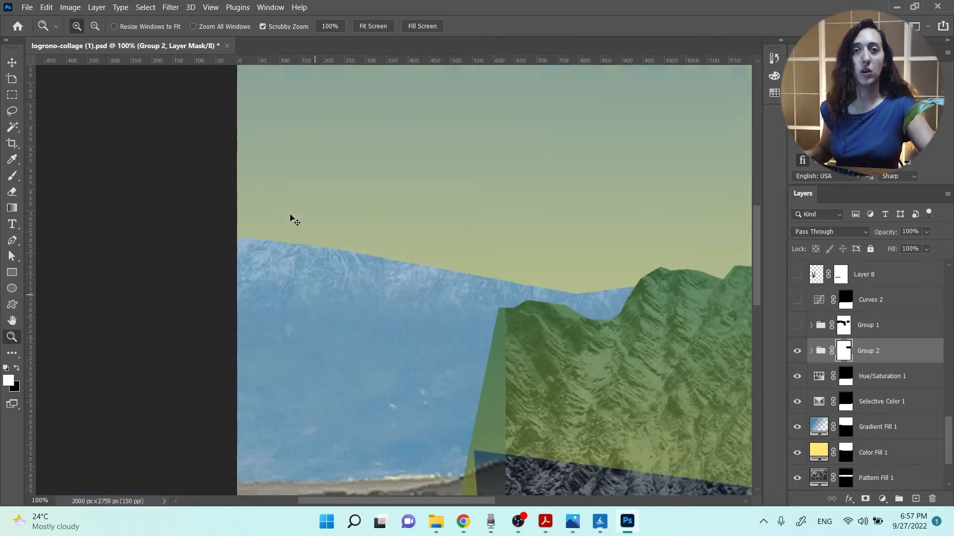
pyautogui.hotkey('ctrl', '-')
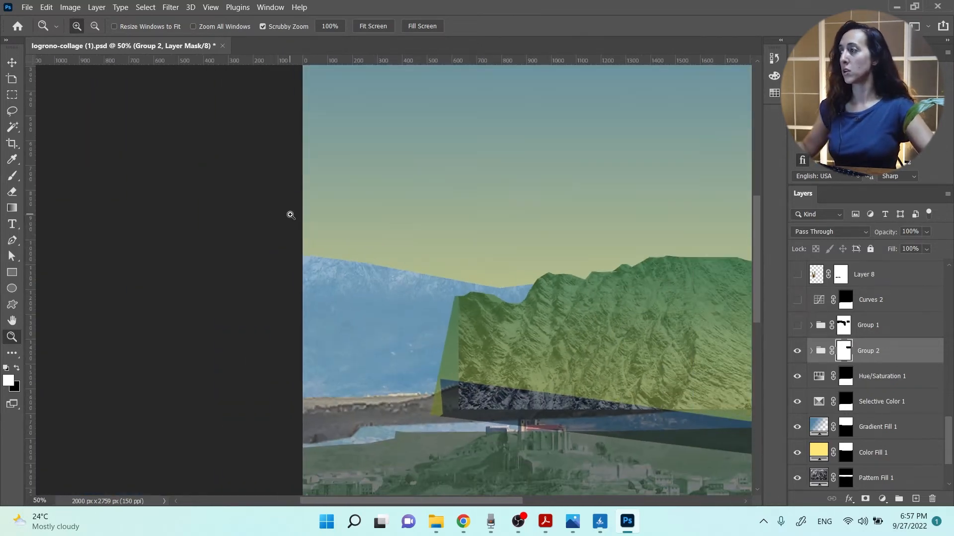
pyautogui.moveTo(437, 502); pyautogui.dragTo(463, 503)
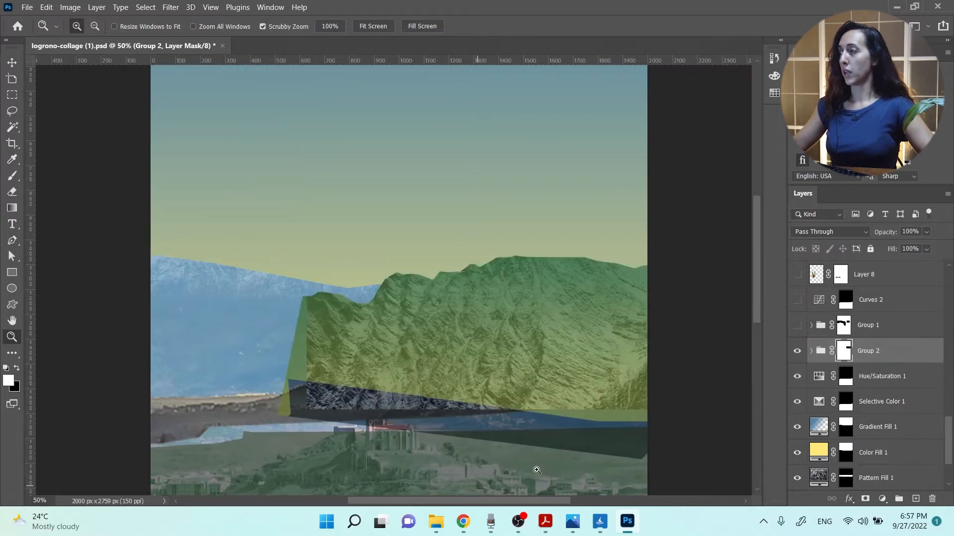
pyautogui.click(796, 325)
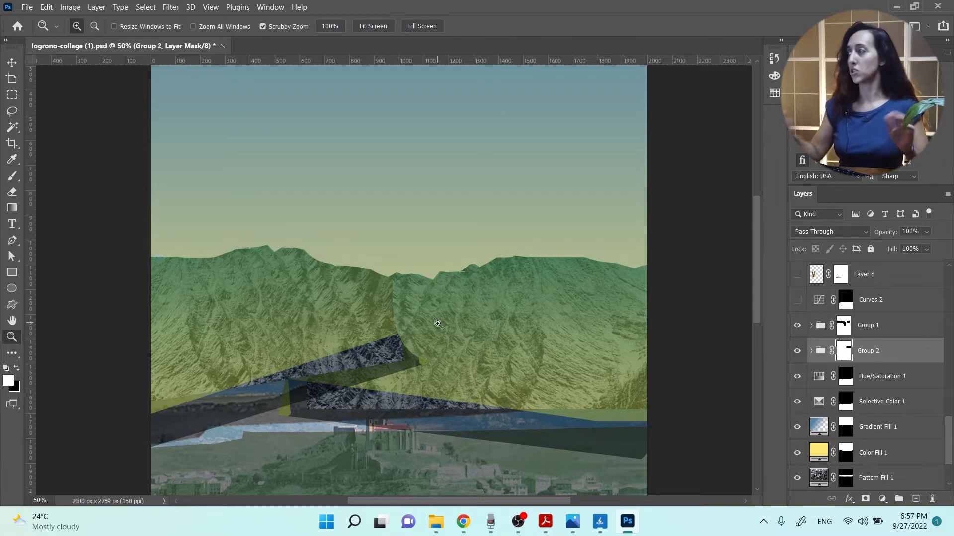
# Expand Group 2, hide its Gradient Fill 2, Hue/Saturation 3 and Gradient Fill 3 layers, and select the original mountain photo in Layer 19.
pyautogui.click(811, 351)
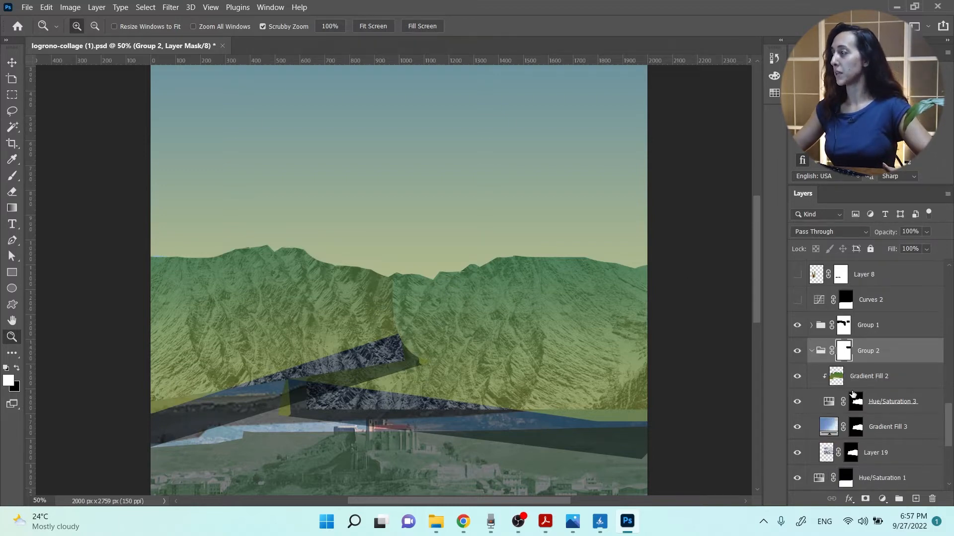
pyautogui.scroll(-3, 853, 394)
pyautogui.scroll(1, 849, 390)
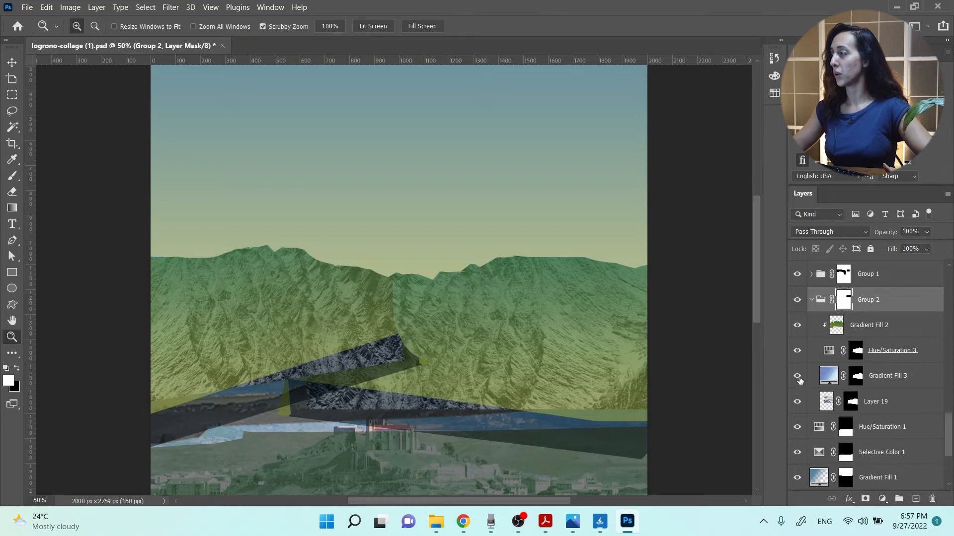
pyautogui.click(797, 325)
pyautogui.click(796, 350)
pyautogui.click(796, 376)
pyautogui.click(797, 402)
pyautogui.click(797, 402)
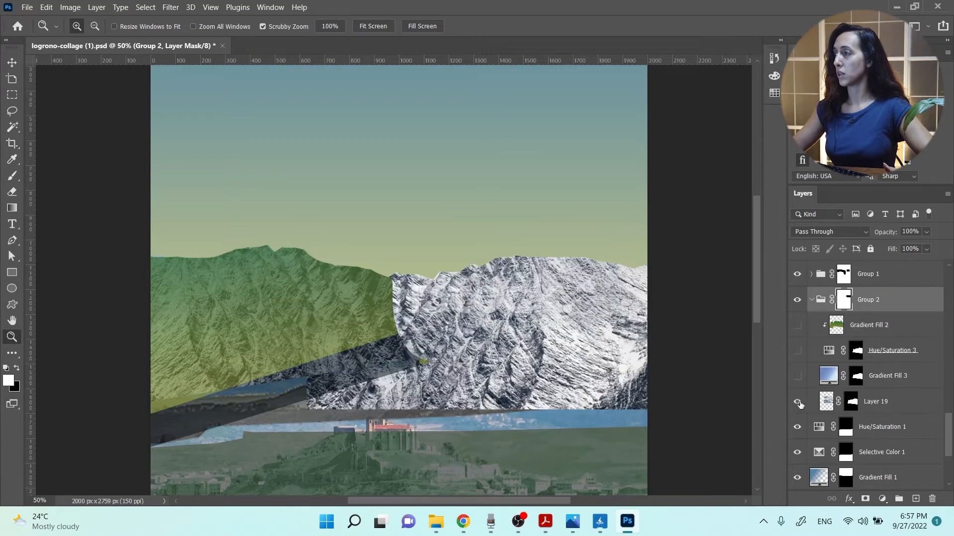
pyautogui.click(881, 402)
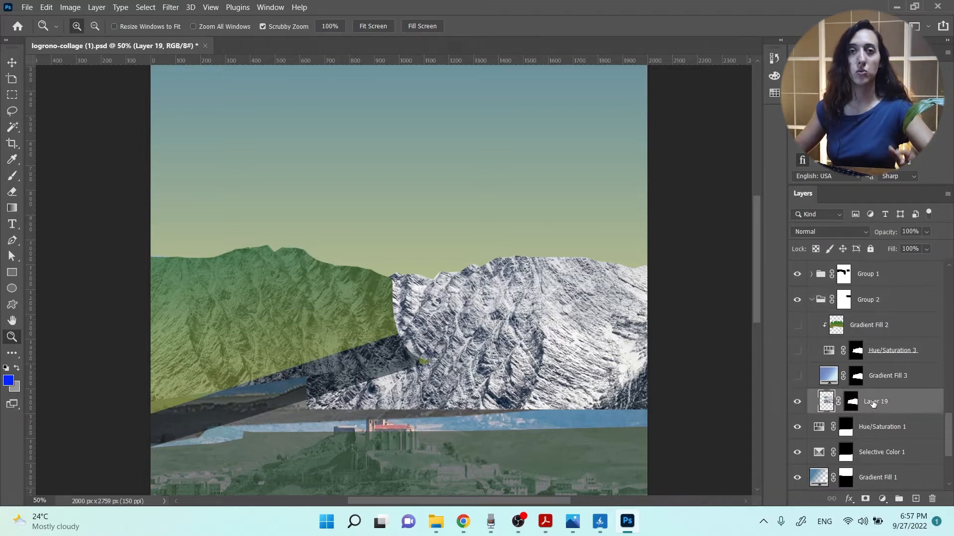
# Show Gradient Fill 3, Hue/Saturation 3 and Gradient Fill 2 one by one over the mountain, and collapse Group 2.
pyautogui.click(797, 377)
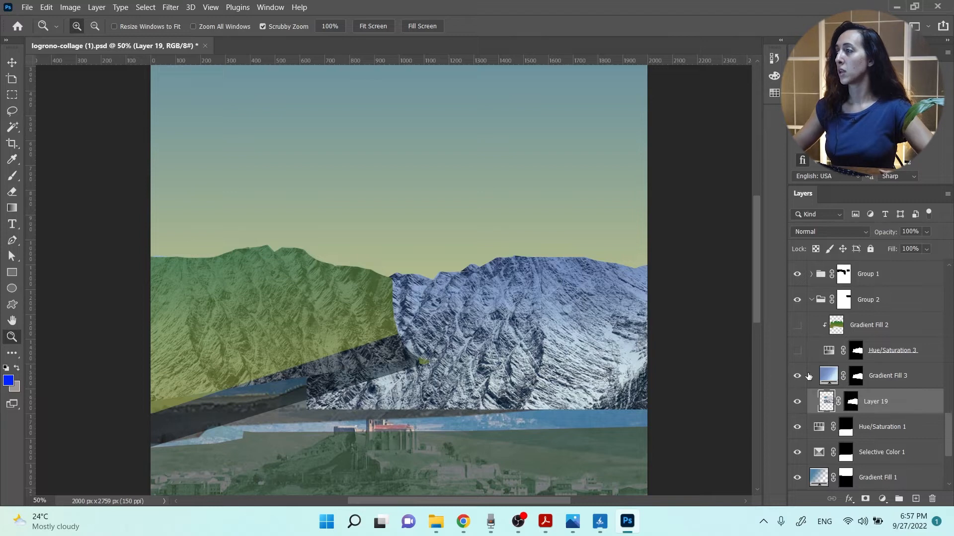
pyautogui.click(910, 386)
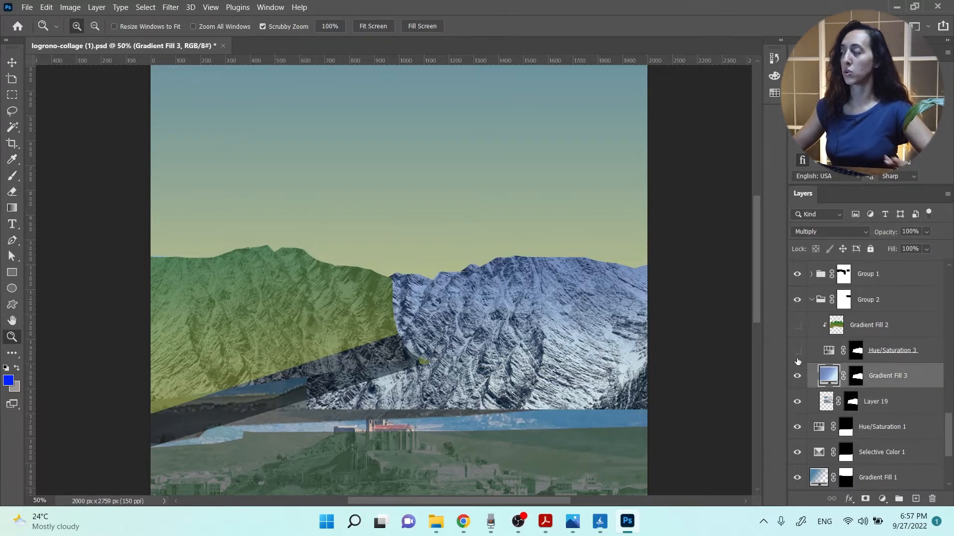
pyautogui.click(796, 352)
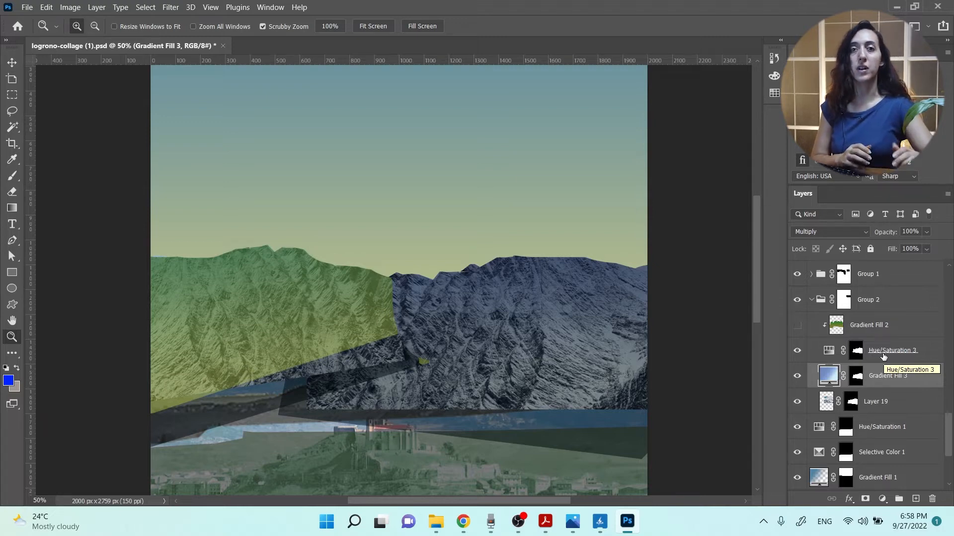
pyautogui.click(796, 325)
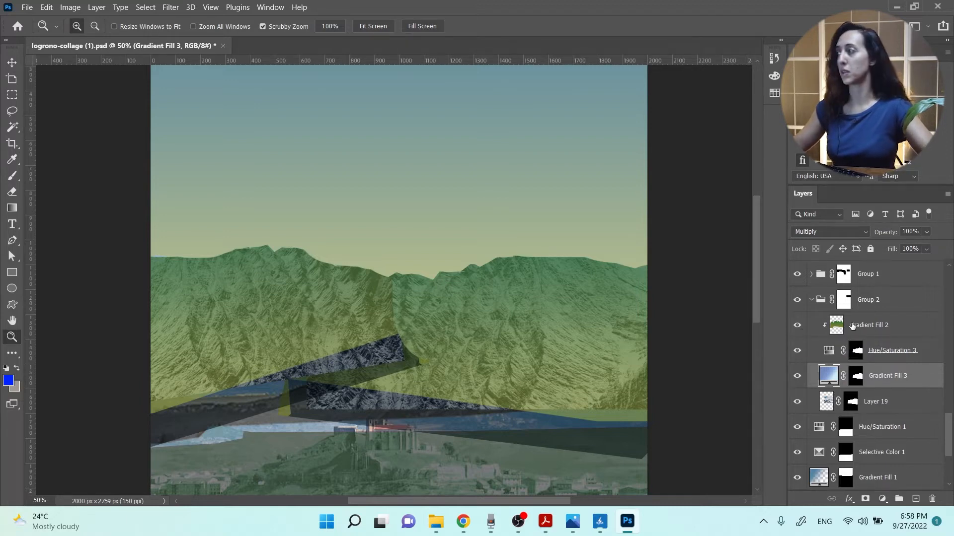
pyautogui.click(811, 300)
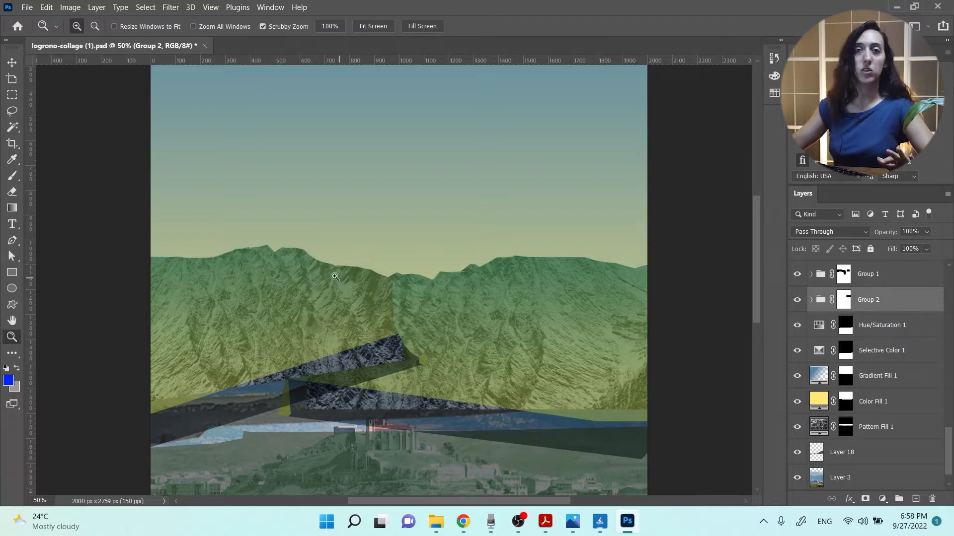
# Show Curves 2 over the foreground and the building cutouts in Layer 8, Layer 2, Layer 13, Layer 12 and Layer 17.
pyautogui.scroll(2, 831, 303)
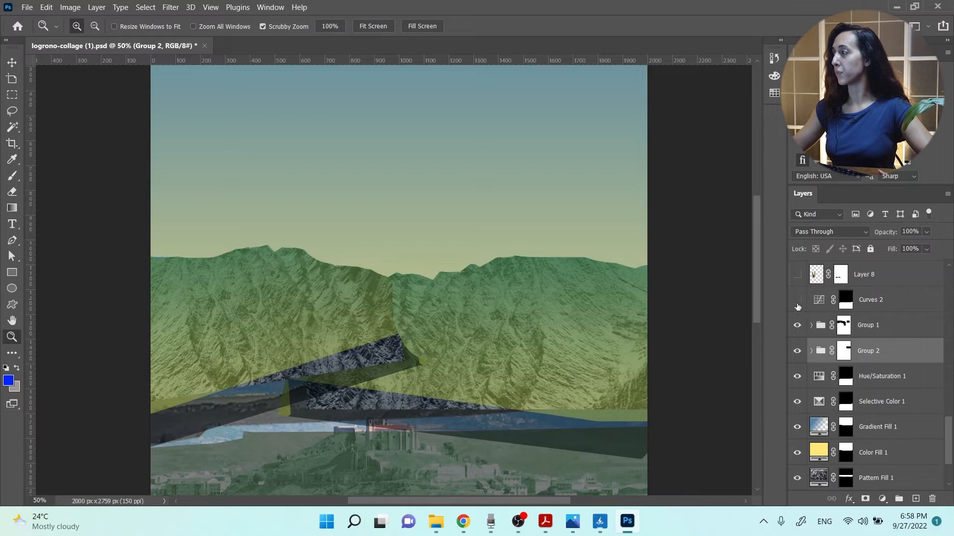
pyautogui.scroll(-5, 646, 308)
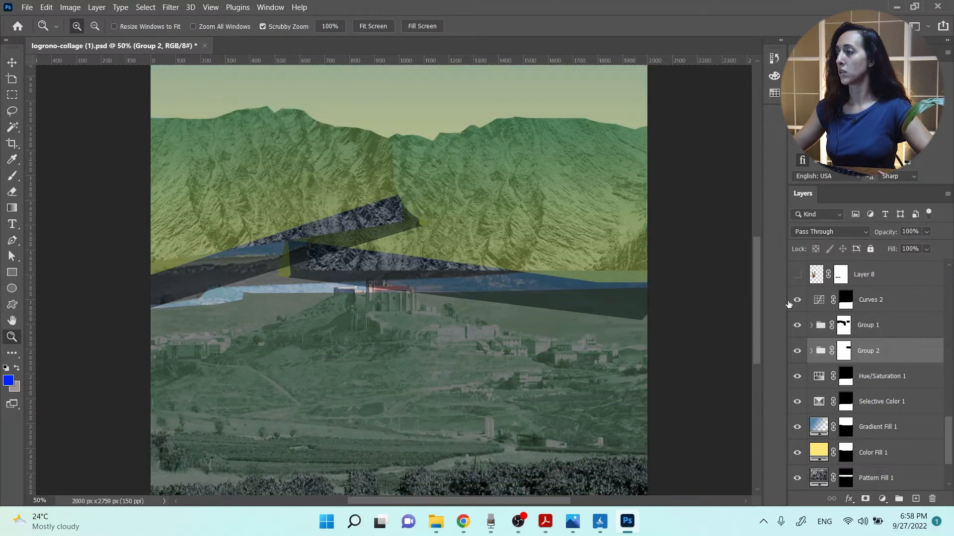
pyautogui.scroll(2, 800, 306)
pyautogui.click(797, 325)
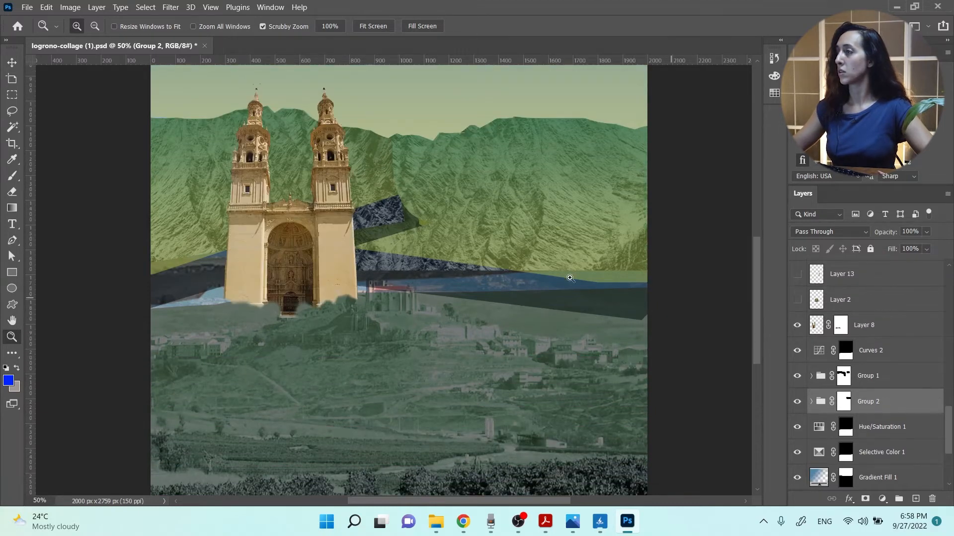
pyautogui.scroll(1, 568, 278)
pyautogui.scroll(-1, 568, 278)
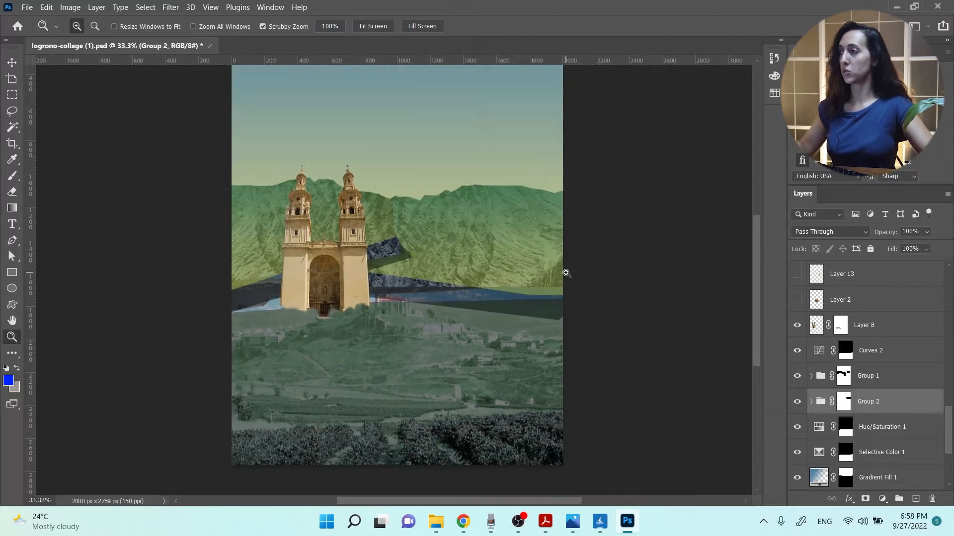
pyautogui.scroll(2, 566, 273)
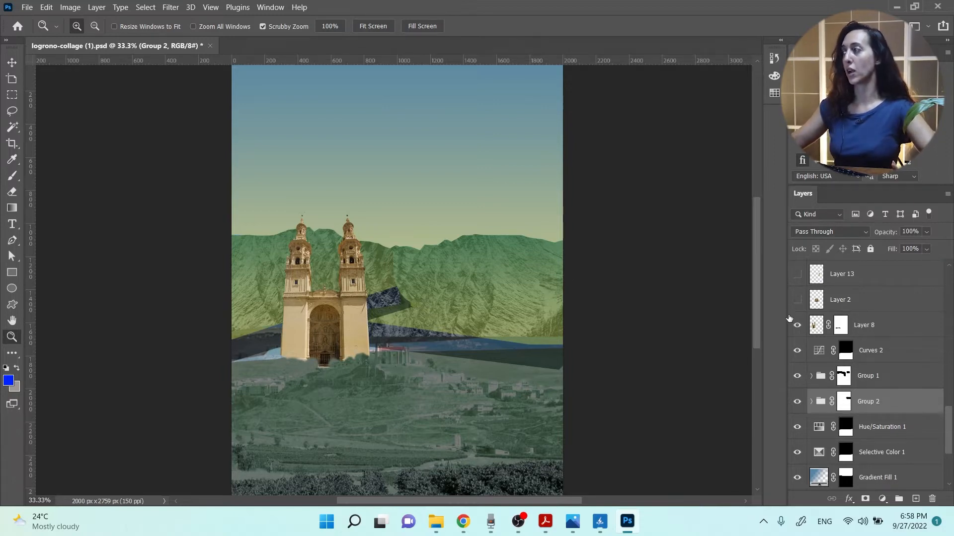
pyautogui.scroll(1, 789, 321)
pyautogui.click(797, 325)
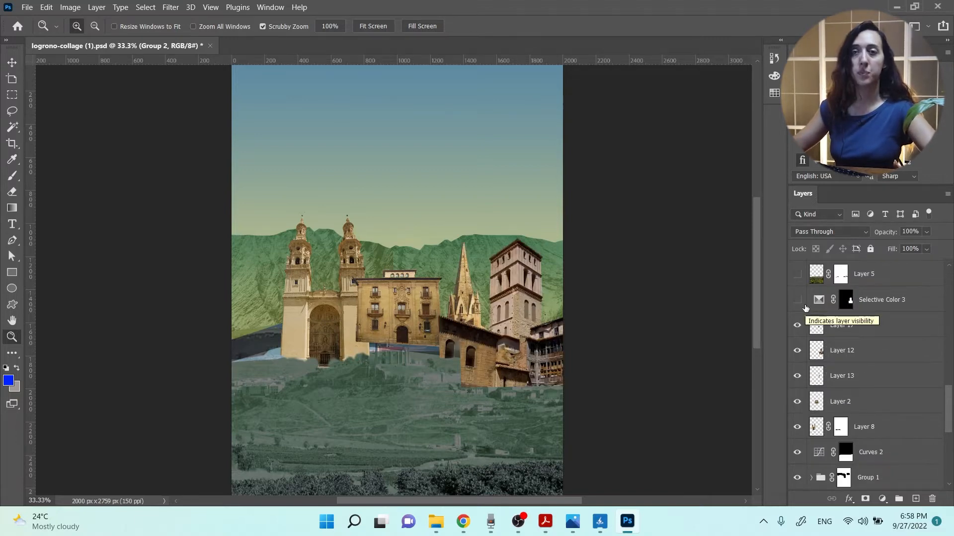
# Show the Selective Color 3 adjustment on the tower and open its settings for a look.
pyautogui.click(797, 300)
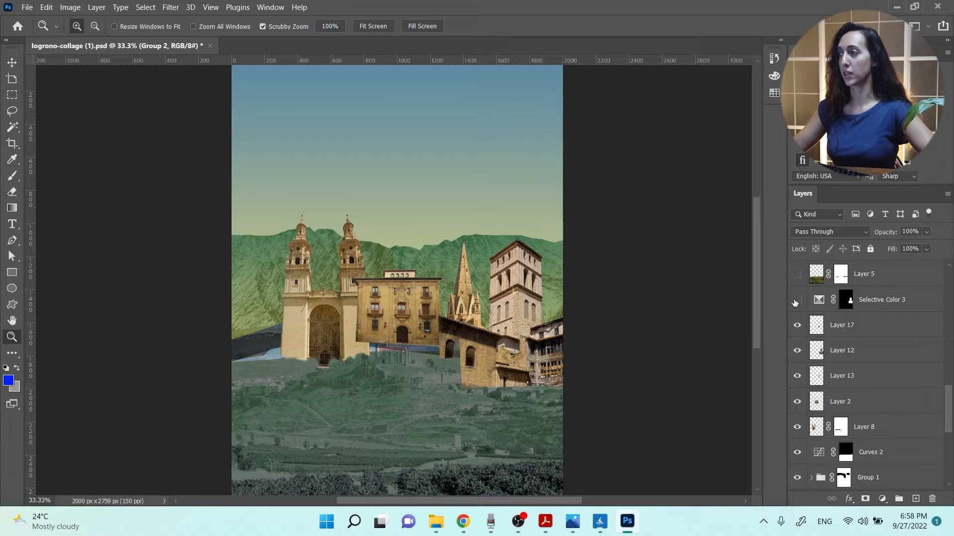
pyautogui.click(797, 300)
pyautogui.click(796, 300)
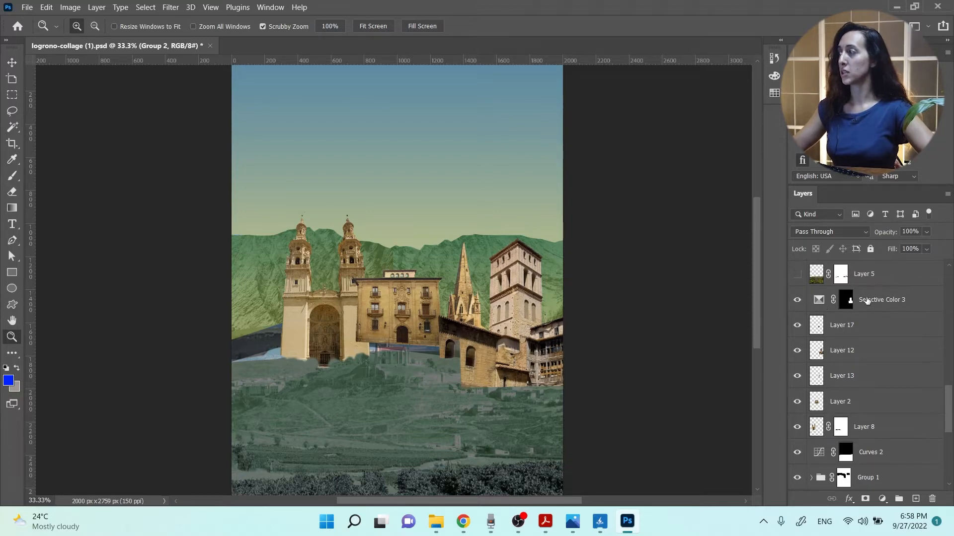
pyautogui.doubleClick(817, 303)
pyautogui.click(769, 186)
# Compare the brick tower up close with Selective Color 3 switched off and on, leaving the adjustment shown.
pyautogui.click(797, 300)
pyautogui.moveTo(528, 318); pyautogui.dragTo(528, 318)
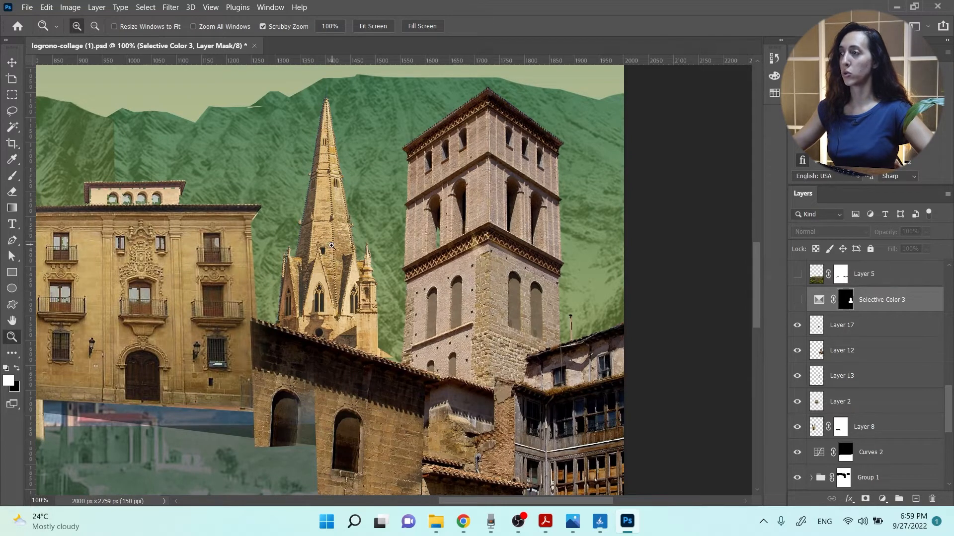
pyautogui.click(797, 301)
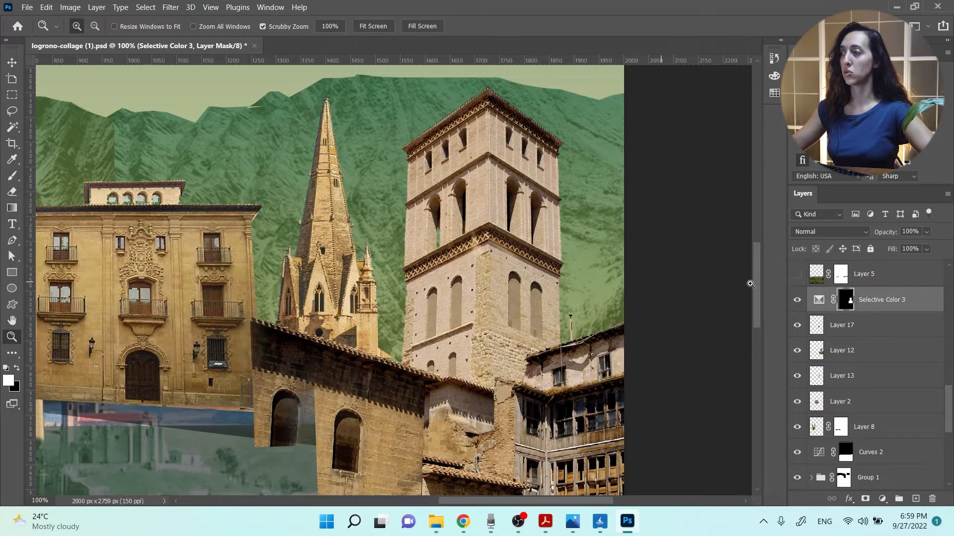
# Show the vineyard in Layer 5 across the foreground below the buildings.
pyautogui.scroll(1, 808, 314)
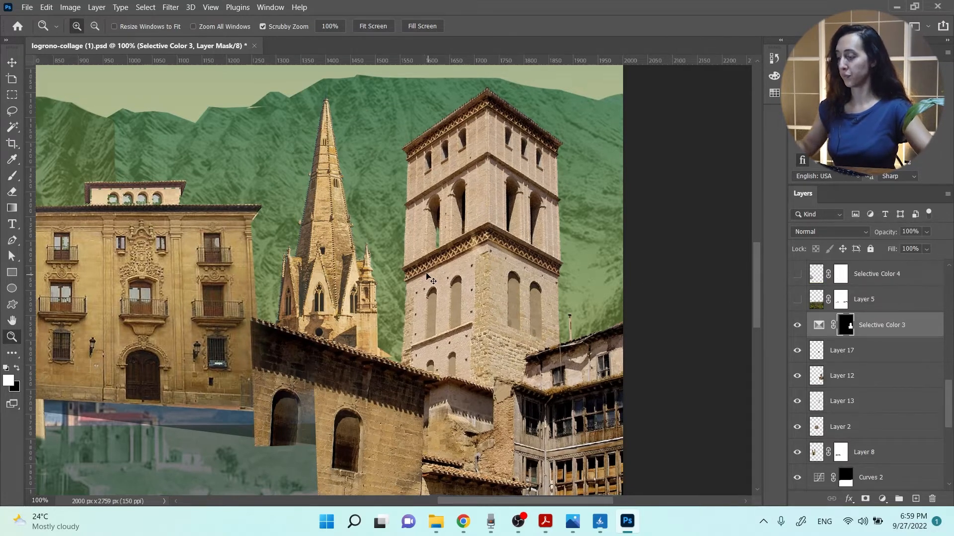
pyautogui.scroll(-3, 427, 276)
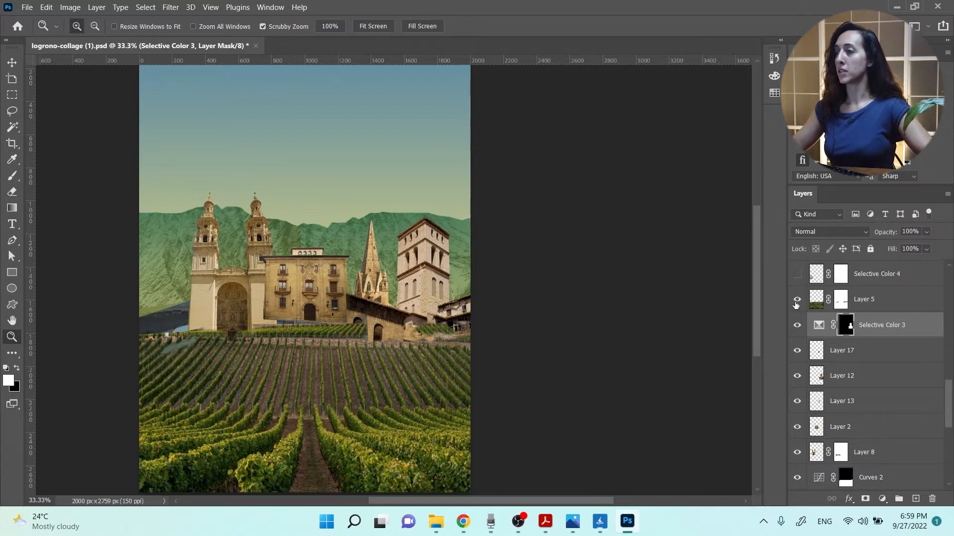
pyautogui.click(796, 302)
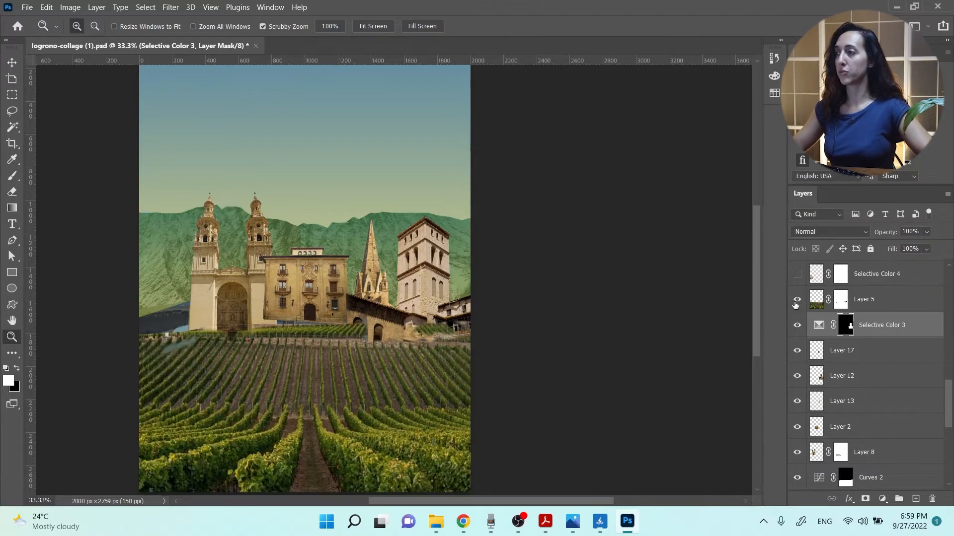
# Show the stone gateway in Selective Color 4 beside the vineyard, comparing the collage with it hidden and shown.
pyautogui.click(880, 304)
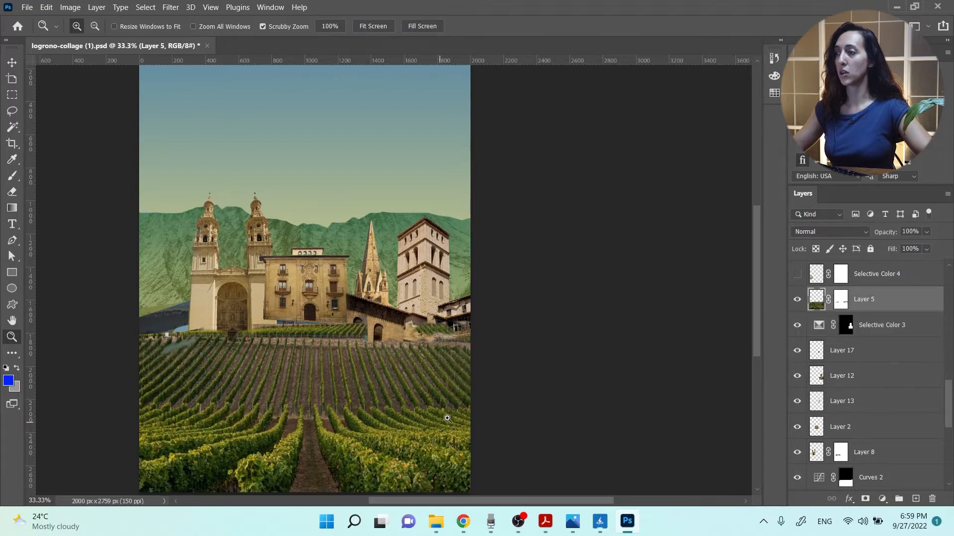
pyautogui.scroll(1, 805, 306)
pyautogui.click(797, 300)
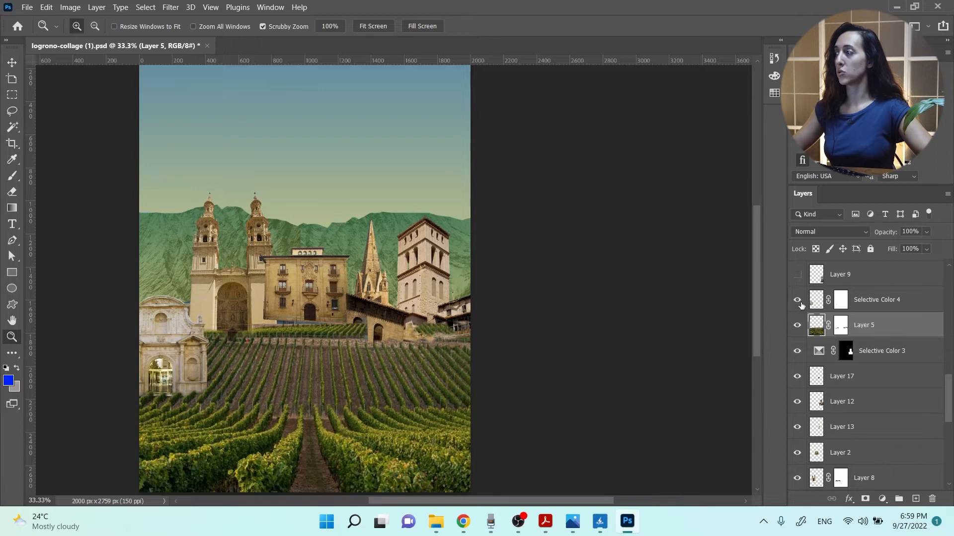
pyautogui.click(798, 301)
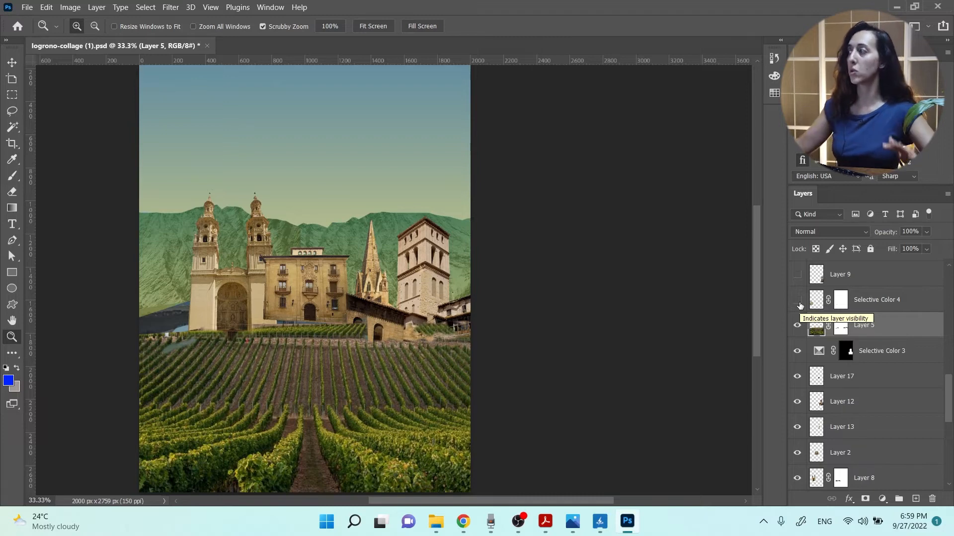
pyautogui.click(797, 300)
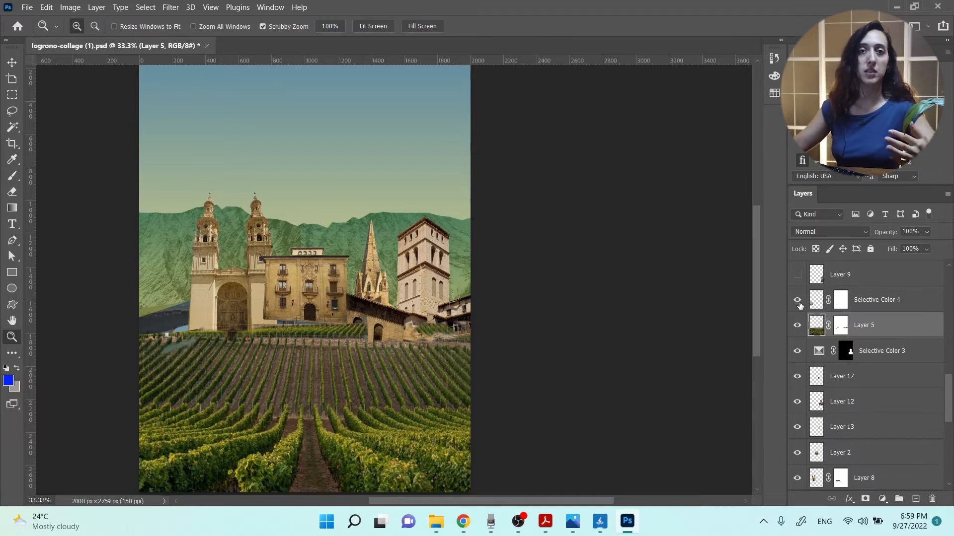
# Show the arched stone portal in Layer 9 and the glazed building in Selective Color 2.
pyautogui.scroll(1, 837, 293)
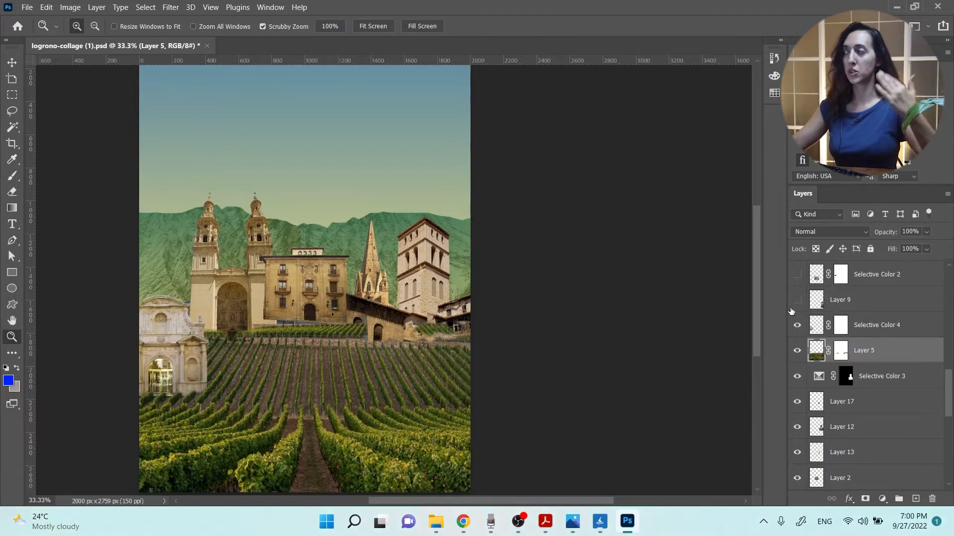
pyautogui.click(797, 300)
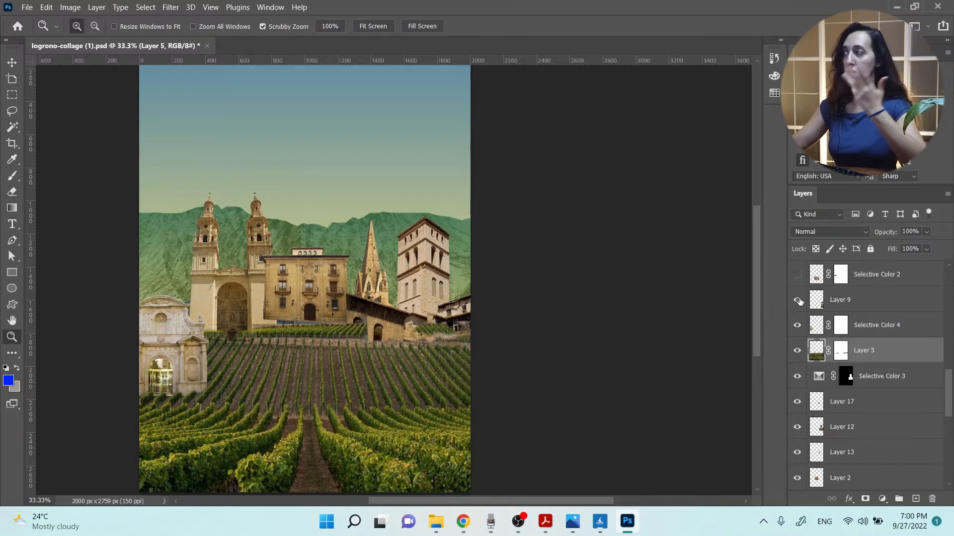
pyautogui.click(797, 275)
pyautogui.scroll(1, 838, 292)
pyautogui.click(877, 299)
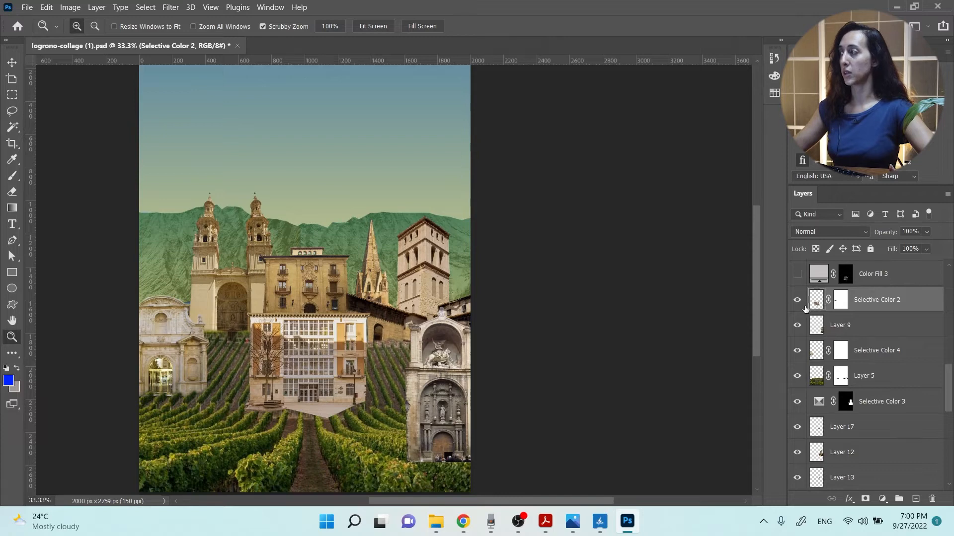
pyautogui.scroll(2, 870, 289)
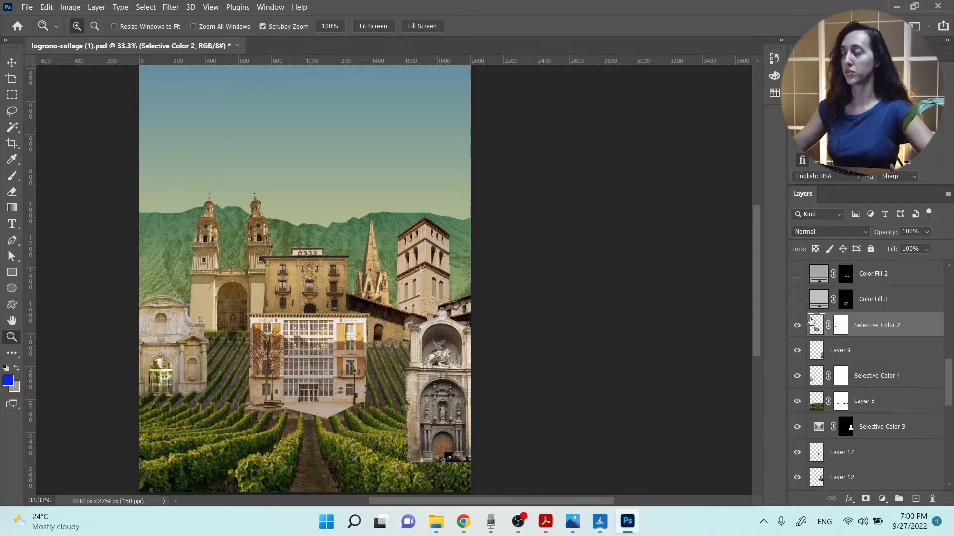
# Compare the glazed building with the Color Fill 3 layer shown and hidden.
pyautogui.click(797, 326)
pyautogui.click(798, 326)
pyautogui.click(798, 326)
pyautogui.click(873, 326)
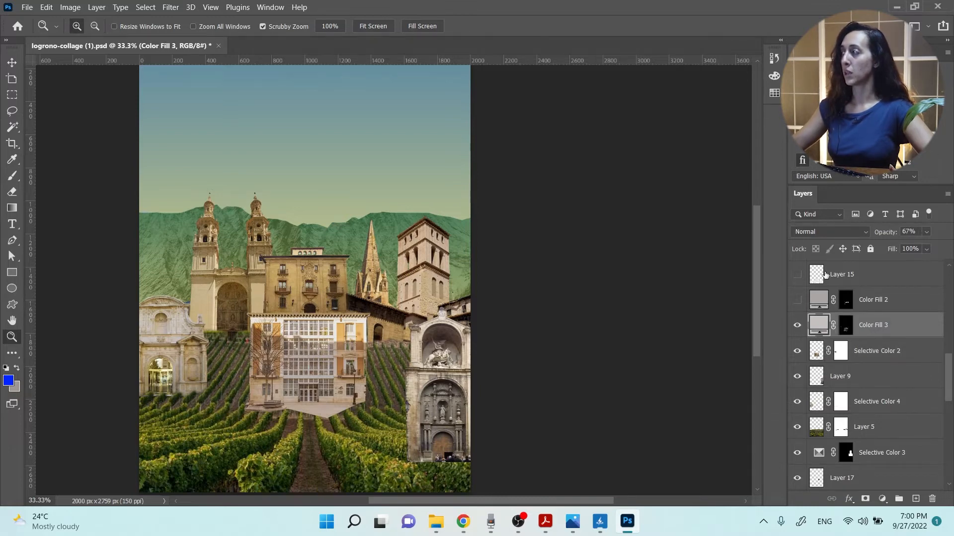
pyautogui.click(797, 325)
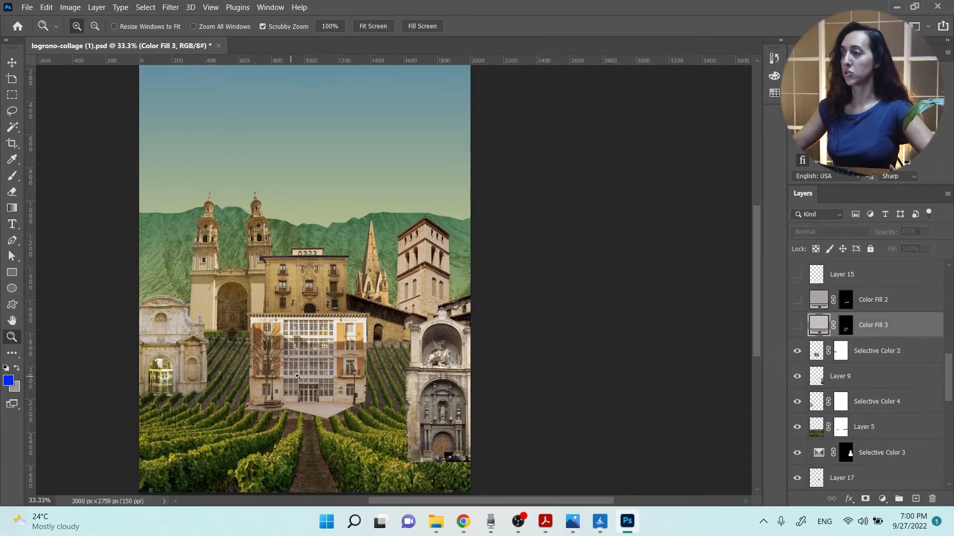
# Load the Color Fill 3 mask as a selection and show the fill over the glazed building up close.
pyautogui.rightClick(848, 328)
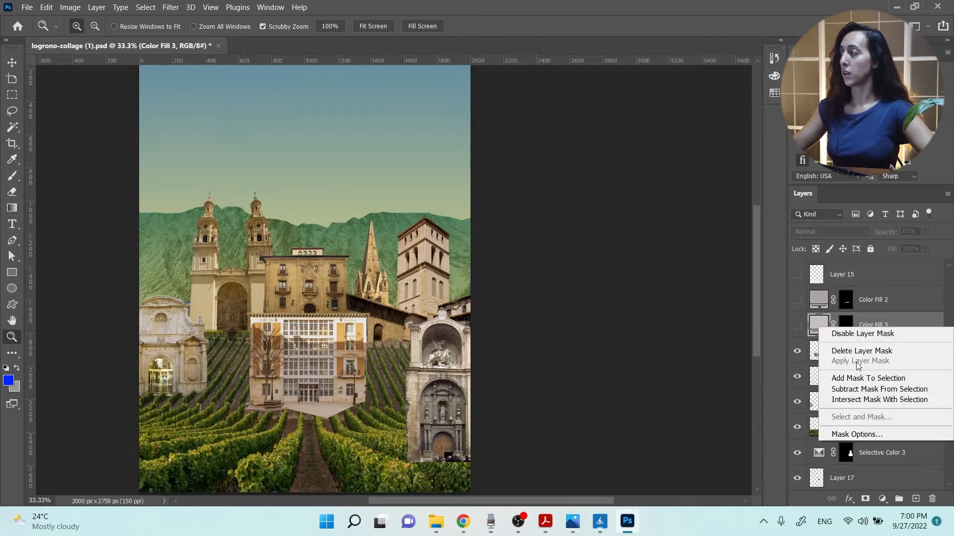
pyautogui.click(860, 378)
pyautogui.click(312, 333)
pyautogui.click(312, 334)
pyautogui.click(312, 335)
pyautogui.click(798, 326)
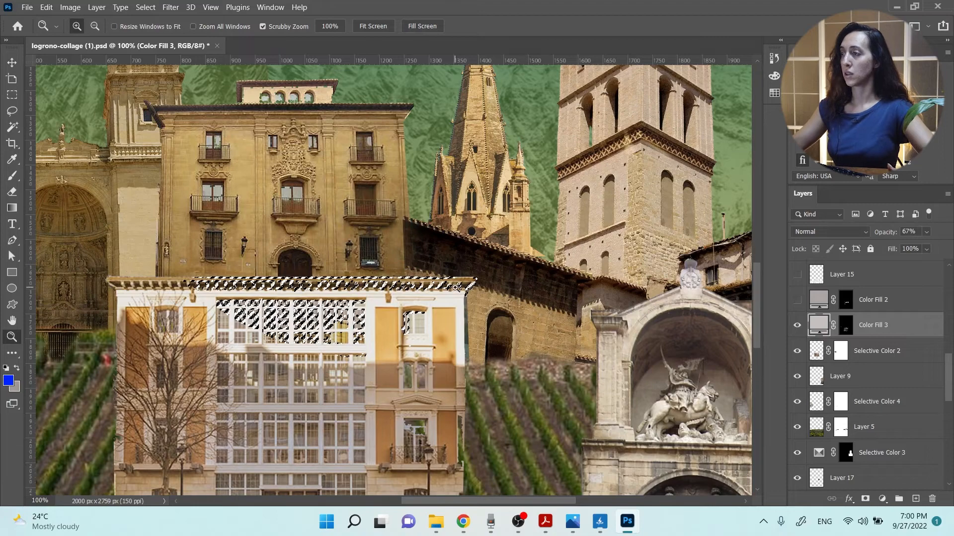
# Deselect the mask area and compare the whole glazed building with Color Fill 3 off and on, leaving the fill shown.
pyautogui.press('m')
pyautogui.hotkey('ctrl', 'd')
pyautogui.hotkey('ctrl', '-')
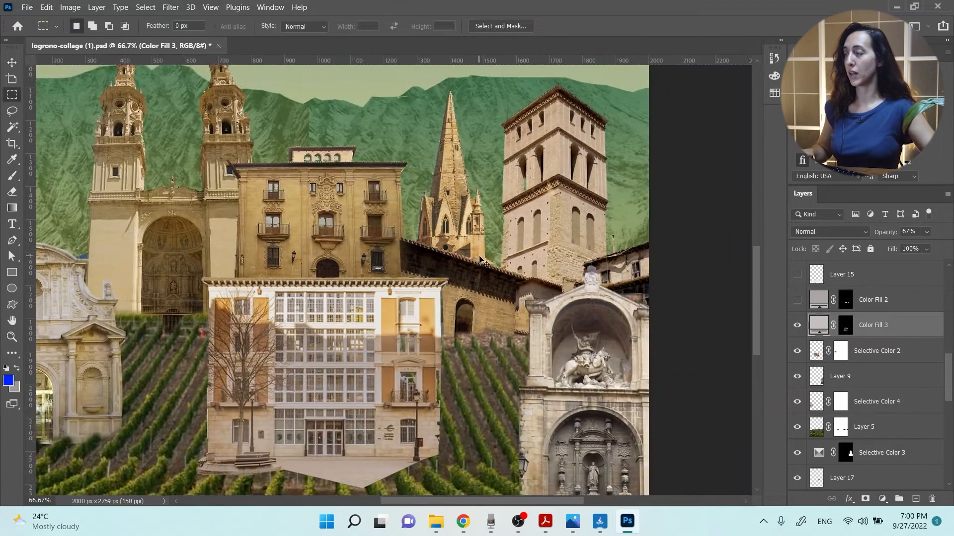
pyautogui.hotkey('ctrl', '-')
pyautogui.click(797, 326)
pyautogui.click(797, 327)
pyautogui.click(797, 327)
pyautogui.click(797, 327)
# Target the Color Fill 3 mask and prepare the Brush tool at size 35 with black as the foreground color.
pyautogui.click(846, 327)
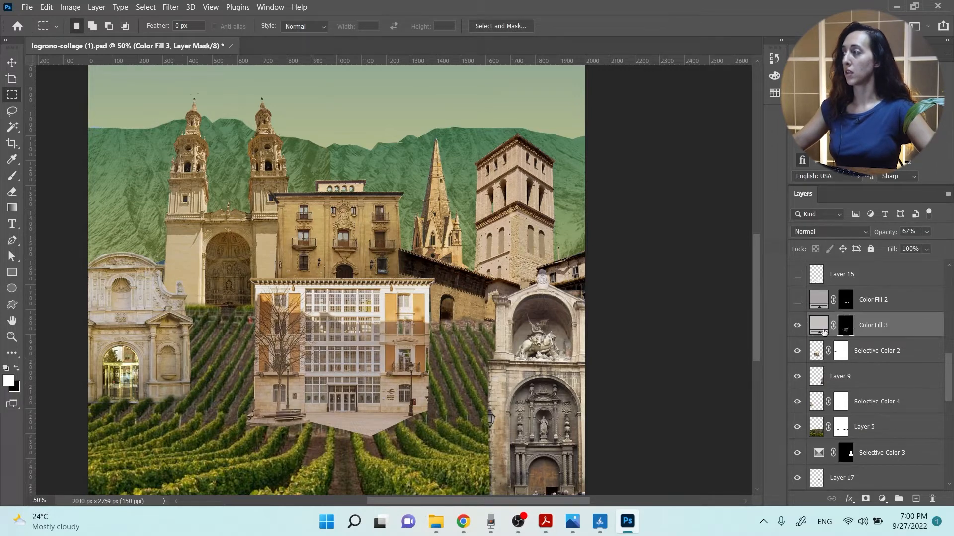
pyautogui.click(11, 176)
pyautogui.press('x')
pyautogui.press('\\')
pyautogui.press('\\')
pyautogui.press(']')
pyautogui.press(']')
pyautogui.press(']')
pyautogui.press(']')
pyautogui.press(']')
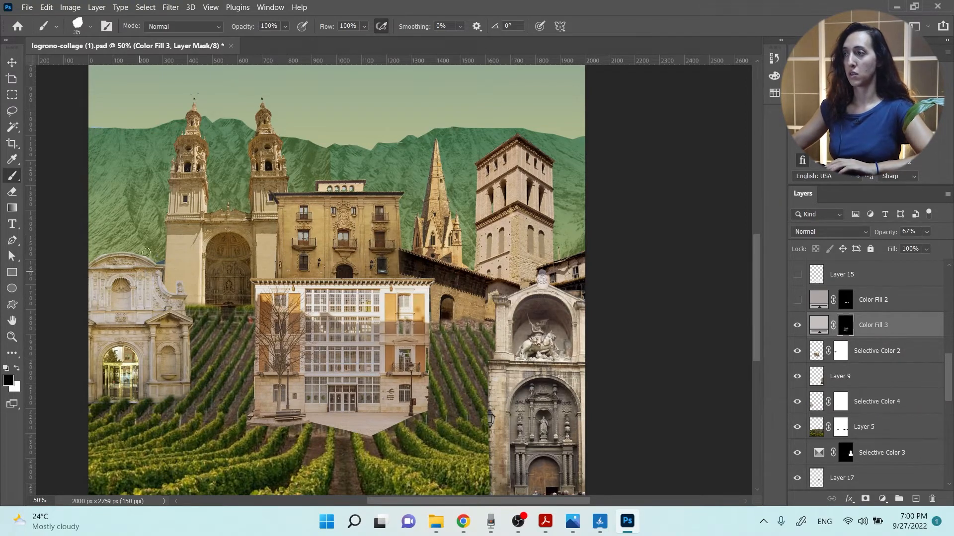
# Inspect the area masked by Color Fill 2 by loading its mask as a selection, then deselect with the fill shown.
pyautogui.click(796, 300)
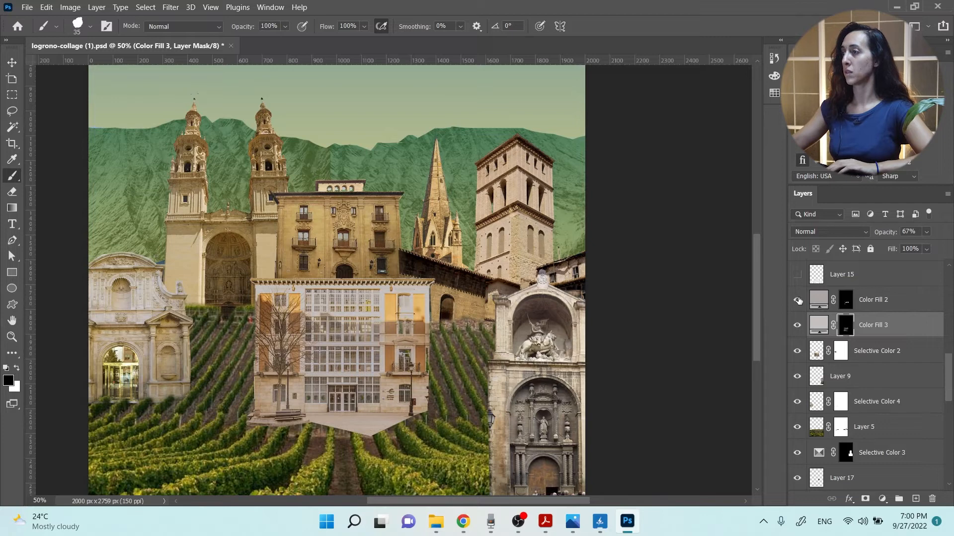
pyautogui.click(797, 300)
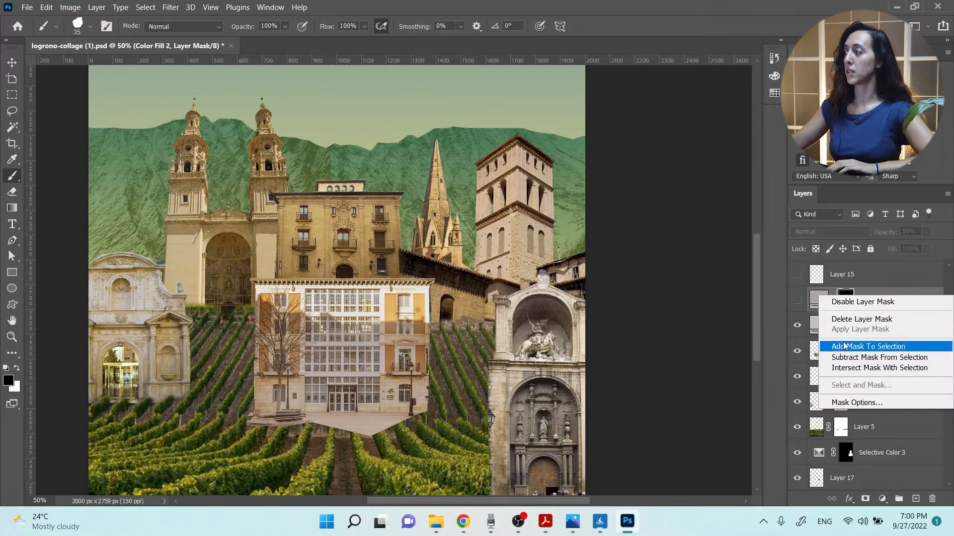
pyautogui.click(844, 346)
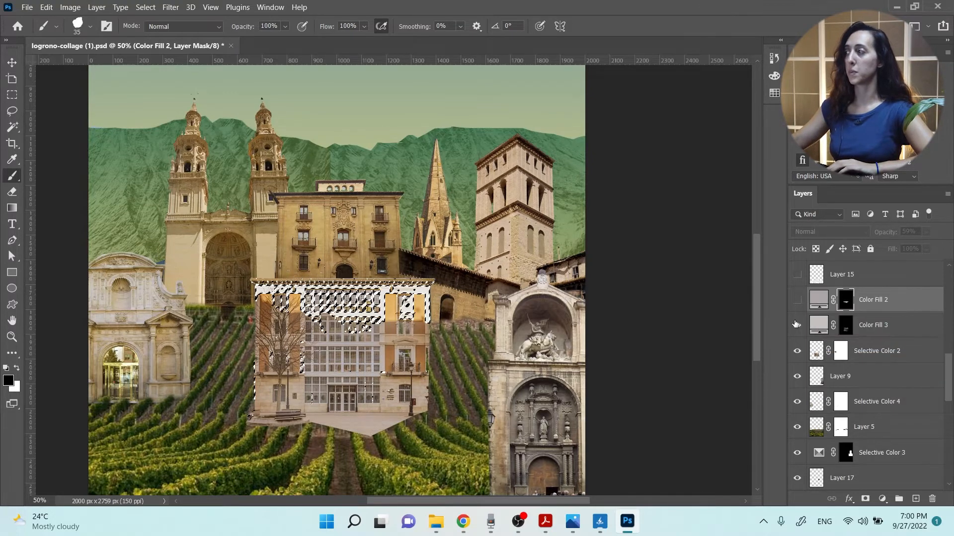
pyautogui.click(798, 300)
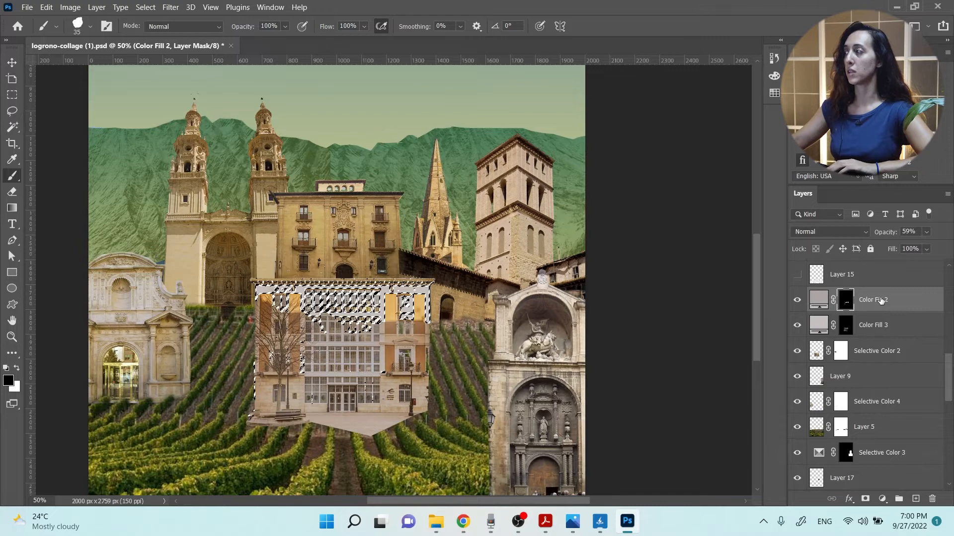
pyautogui.click(818, 299)
pyautogui.click(12, 95)
pyautogui.click(152, 139)
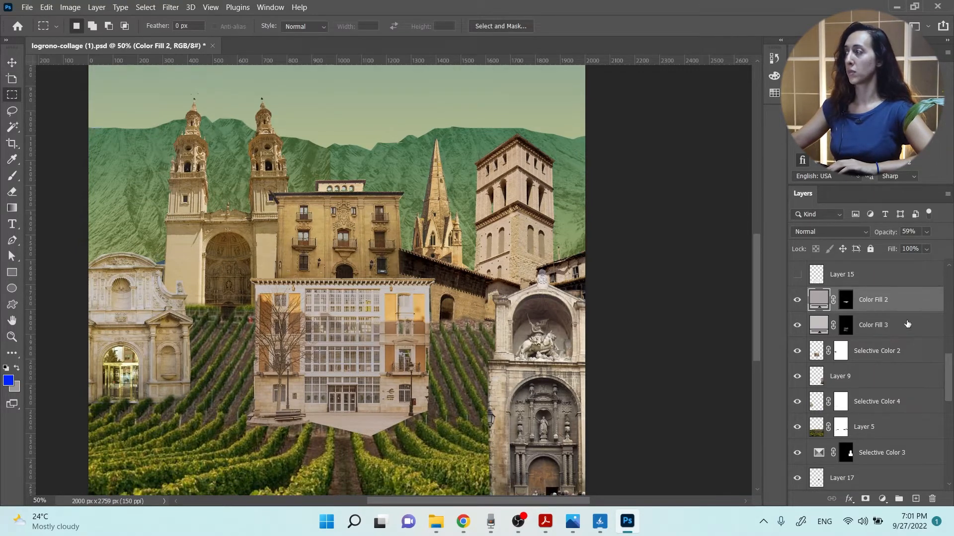
# Show the tiled paving in Layer 15 across the foreground below the glazed building.
pyautogui.scroll(2, 909, 324)
pyautogui.click(797, 325)
pyautogui.scroll(-3, 540, 320)
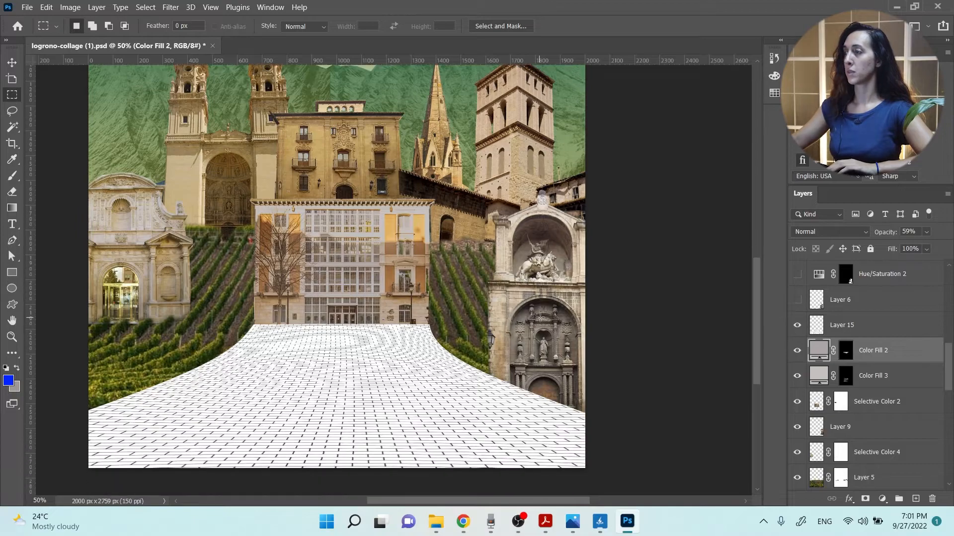
# Examine the joints and perspective of the paving pattern up close and against the surrounding buildings.
pyautogui.click(10, 341)
pyautogui.click(271, 399)
pyautogui.click(402, 388)
pyautogui.click(359, 381)
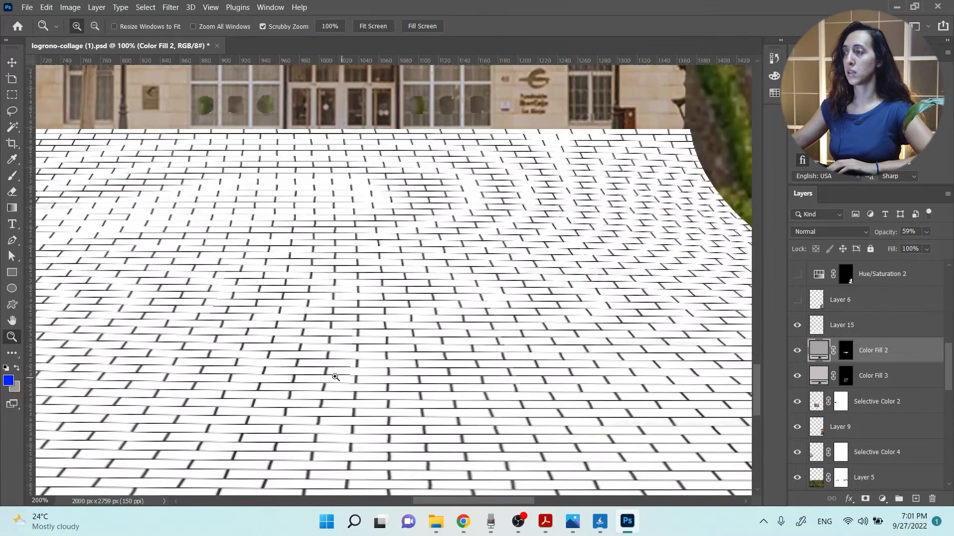
pyautogui.keyDown('alt'); pyautogui.click(330, 350); pyautogui.keyUp('alt')
pyautogui.keyDown('alt'); pyautogui.click(330, 350); pyautogui.keyUp('alt')
pyautogui.keyDown('alt'); pyautogui.click(330, 351); pyautogui.keyUp('alt')
pyautogui.scroll(1, 515, 306)
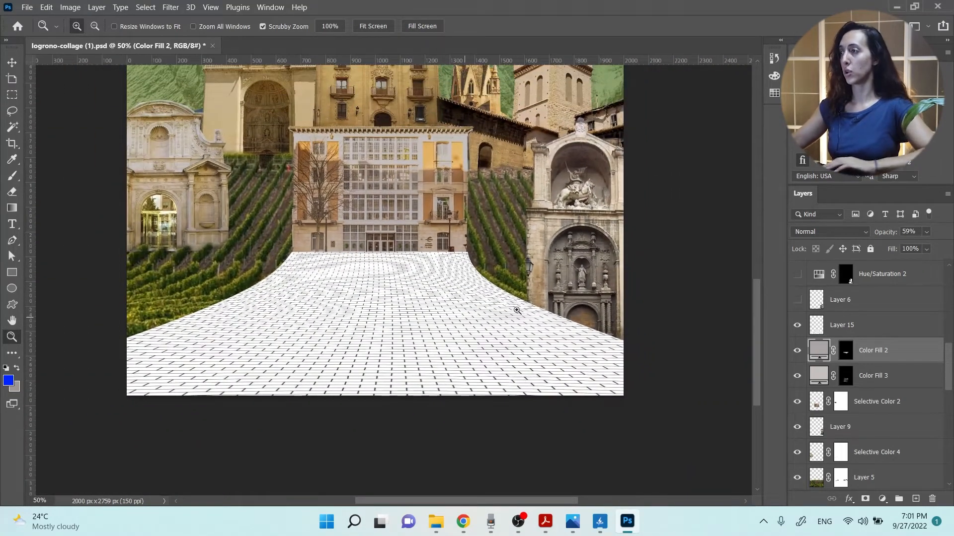
pyautogui.scroll(1, 621, 350)
pyautogui.scroll(1, 559, 344)
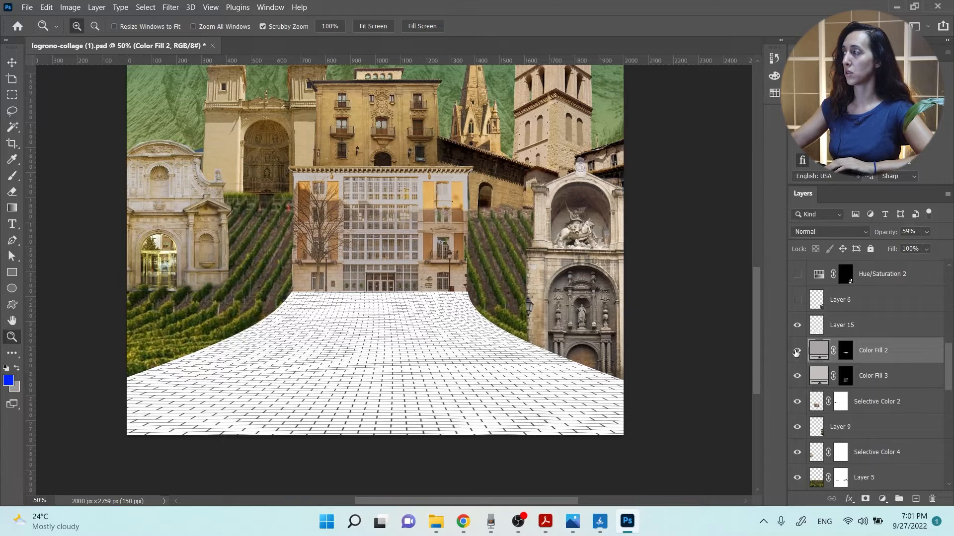
# Select Layer 15 and compare the foreground with the paving hidden and shown, leaving it visible.
pyautogui.click(812, 324)
pyautogui.click(797, 325)
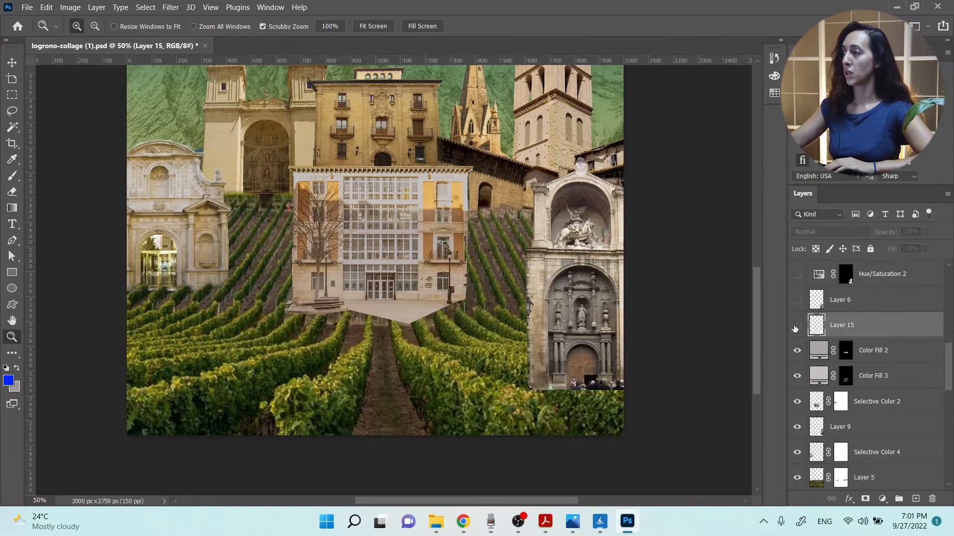
pyautogui.click(797, 326)
pyautogui.scroll(1, 795, 328)
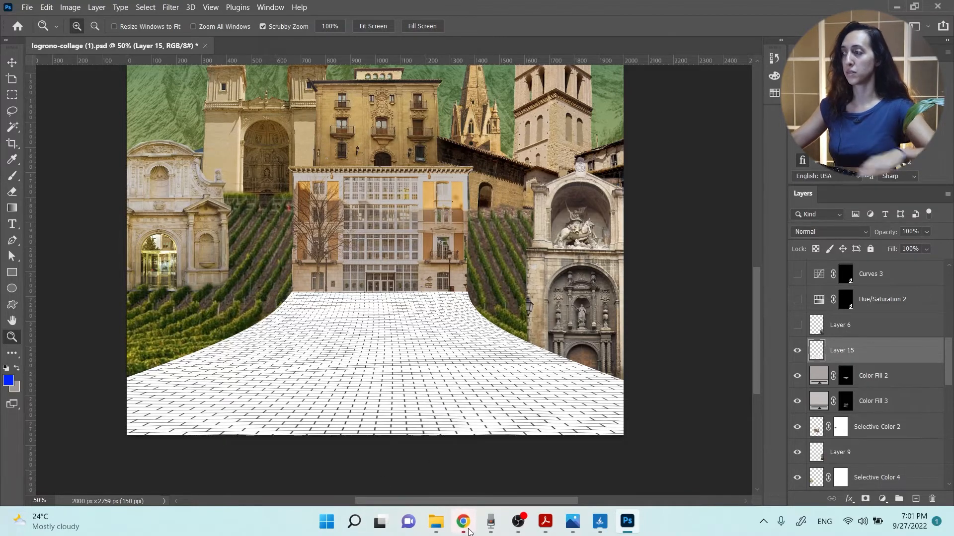
# Switch to the human-next-door-together.jpg board in the image viewer and examine the paving in its collage, plaza view and axonometric drawing.
pyautogui.hotkey('alt', 'Tab')
pyautogui.click(936, 9)
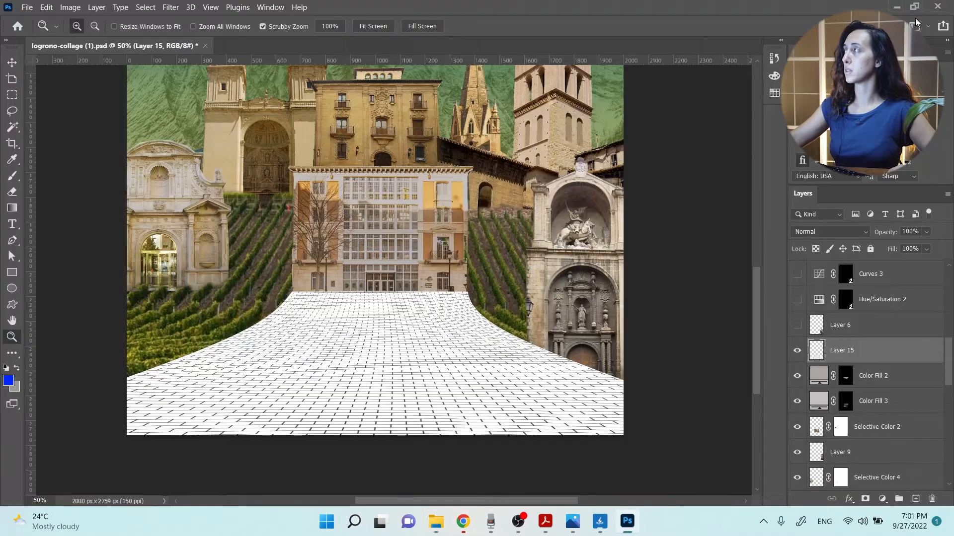
pyautogui.click(888, 10)
pyautogui.scroll(-4, 701, 269)
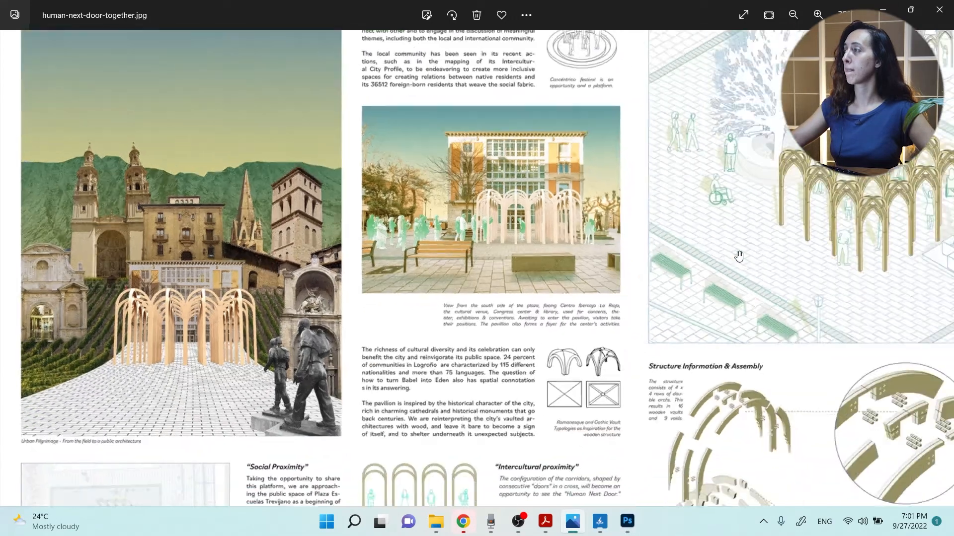
pyautogui.scroll(5, 642, 189)
pyautogui.moveTo(642, 189); pyautogui.dragTo(530, 306)
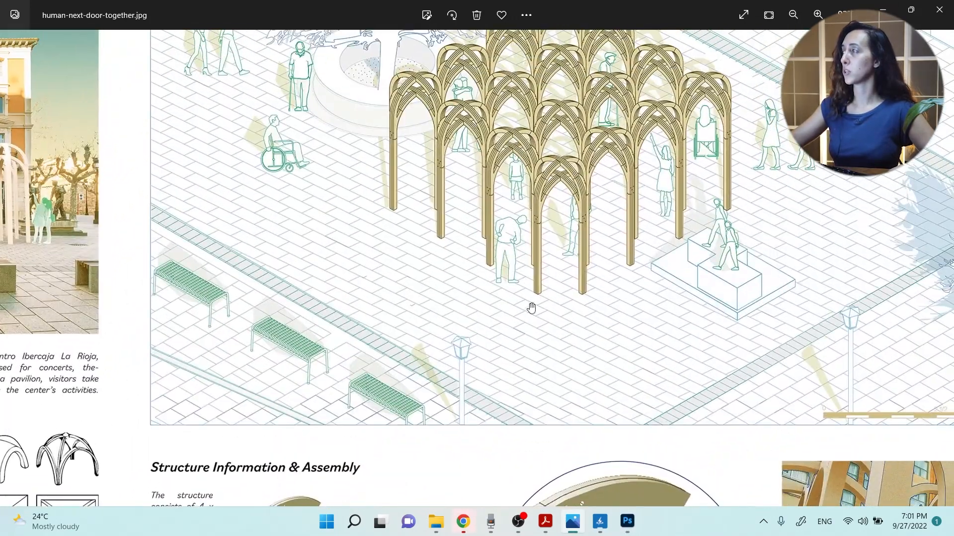
pyautogui.moveTo(619, 221); pyautogui.dragTo(936, 304)
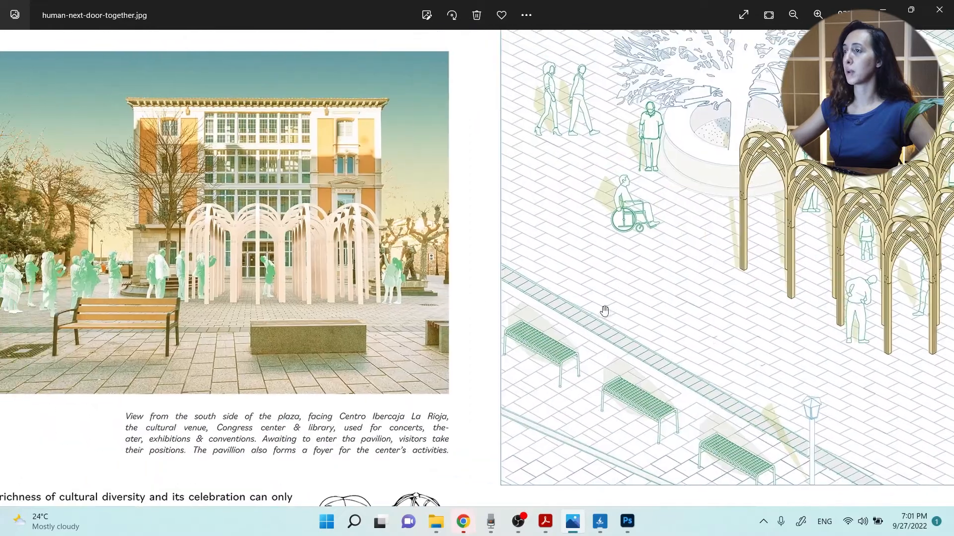
pyautogui.moveTo(459, 288); pyautogui.dragTo(610, 276)
pyautogui.scroll(-4, 550, 292)
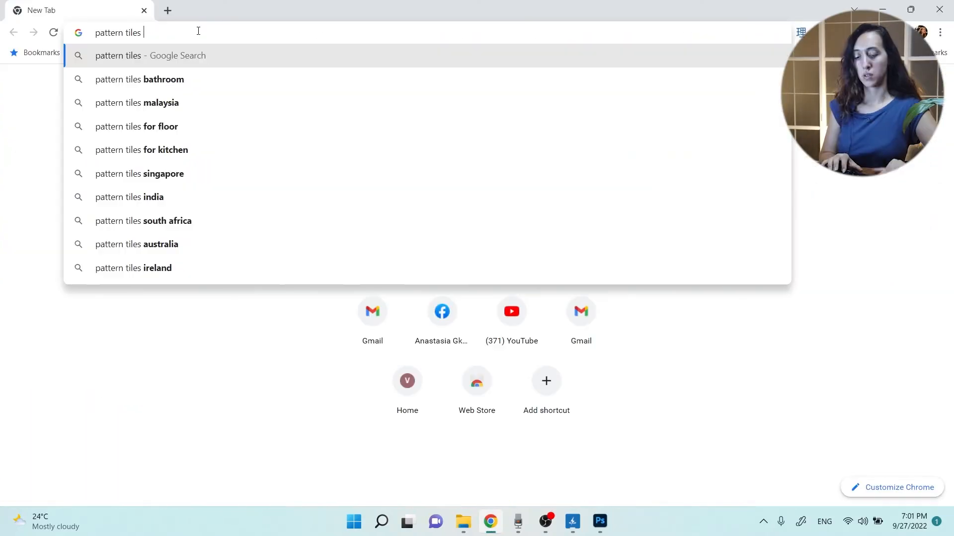
# Search Google for "pattern tiles seamless" in Chrome and browse the image results for paving textures.
pyautogui.write('seamless')
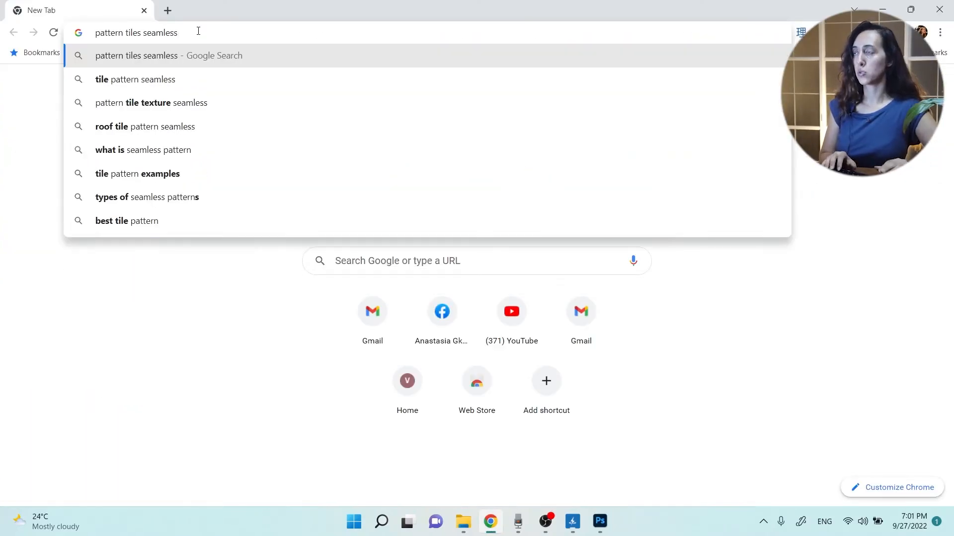
pyautogui.press('Return')
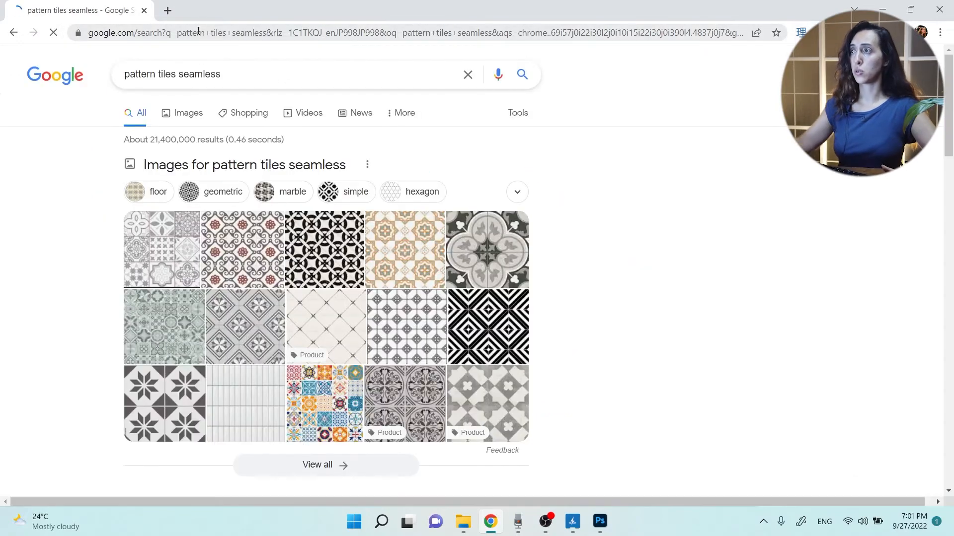
pyautogui.click(194, 115)
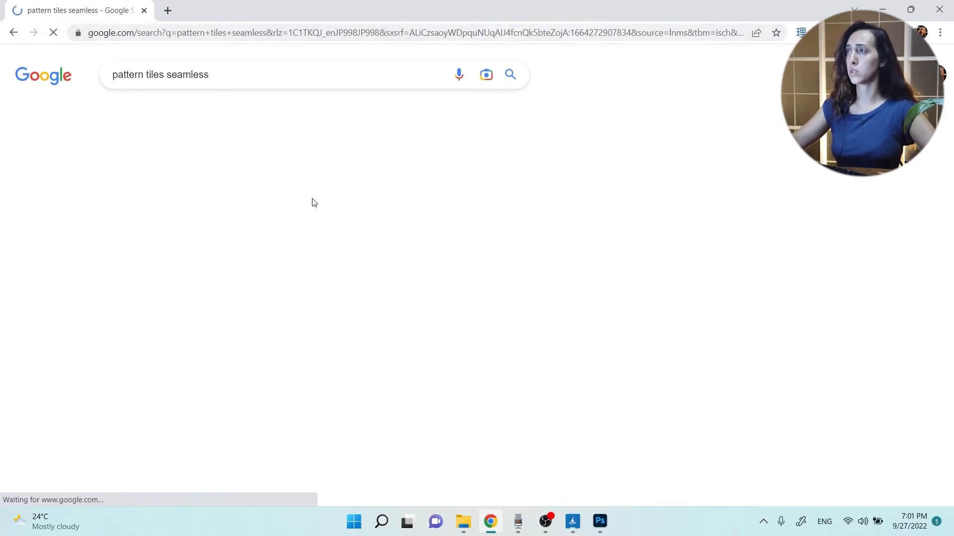
pyautogui.scroll(-12, 498, 215)
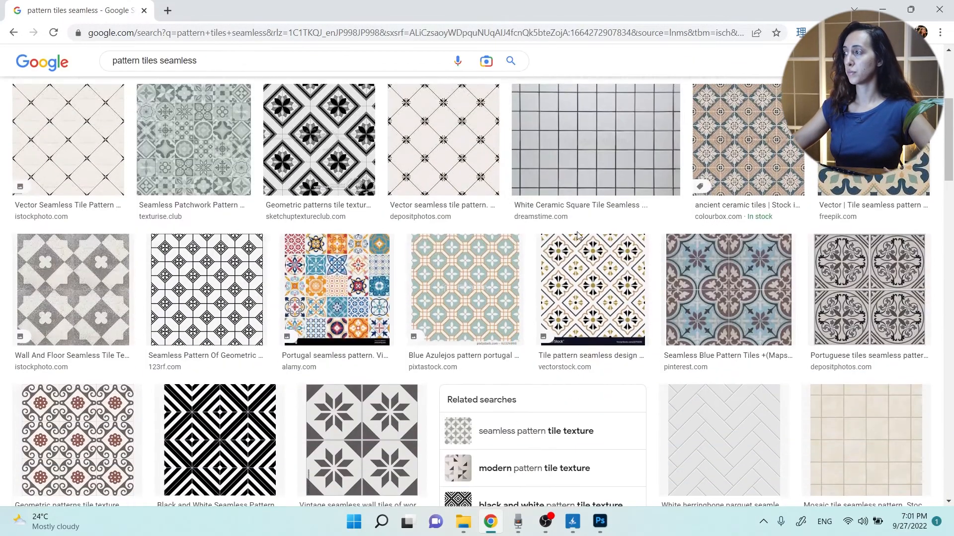
# Browse the tile image results and open the grey Architextures paving texture in a new tab.
pyautogui.scroll(-15, 578, 245)
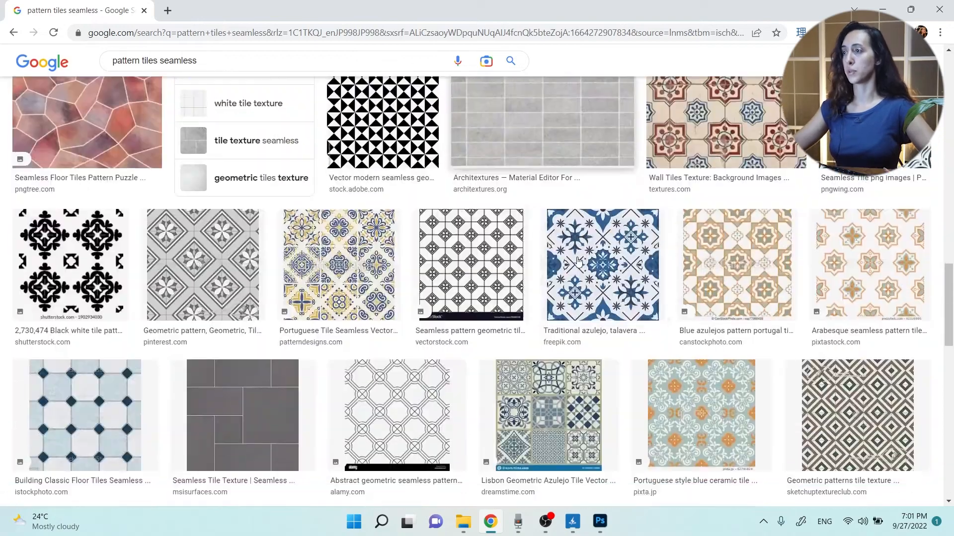
pyautogui.scroll(5, 611, 269)
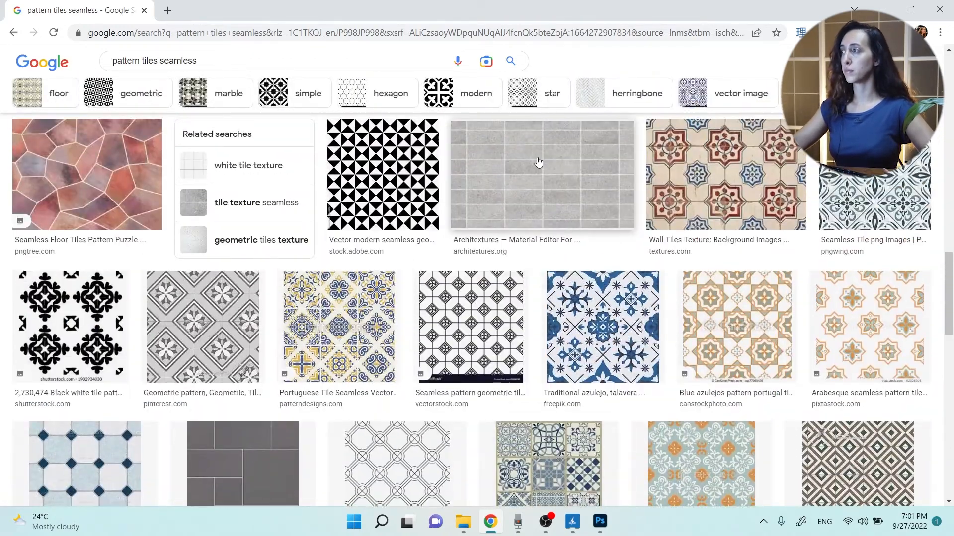
pyautogui.middleClick(558, 175)
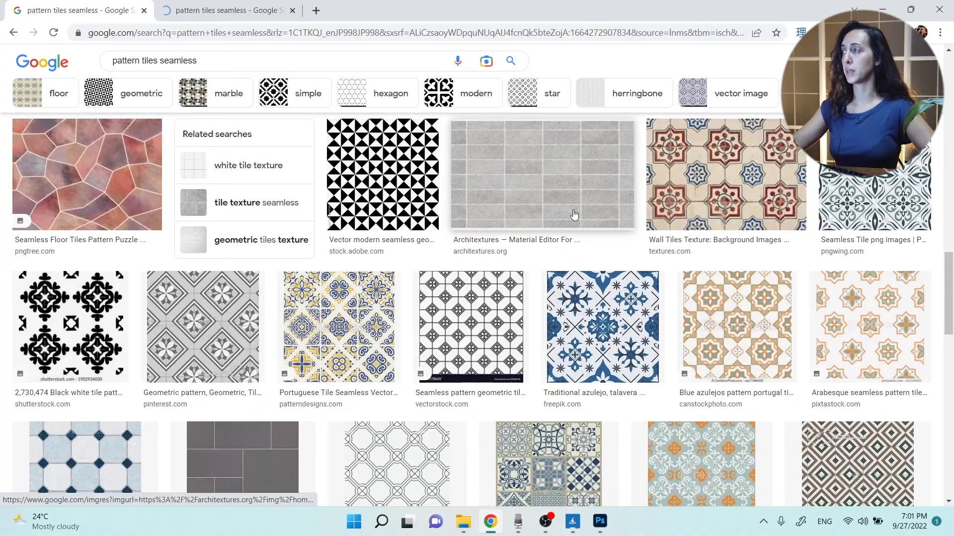
pyautogui.scroll(-14, 566, 209)
pyautogui.scroll(-6, 576, 219)
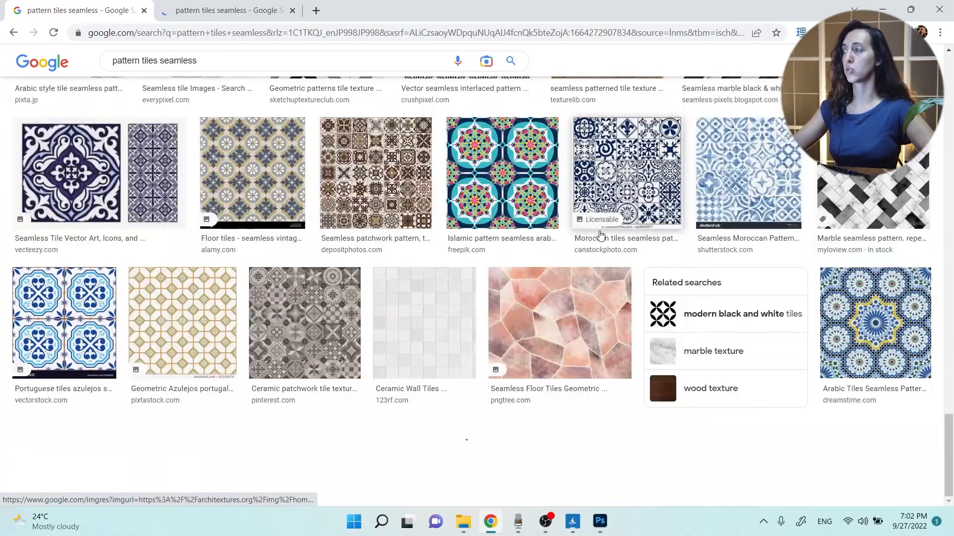
pyautogui.scroll(-6, 599, 236)
pyautogui.scroll(-15, 592, 239)
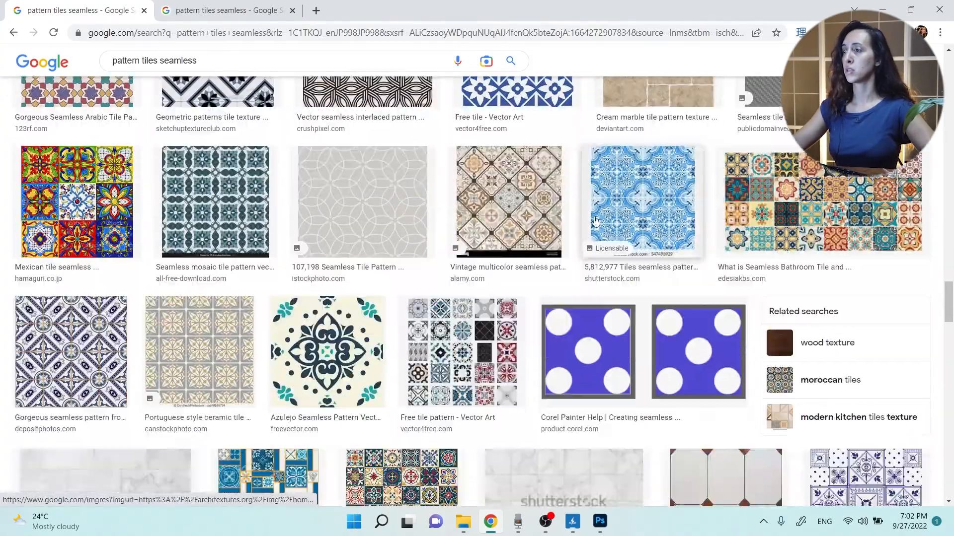
pyautogui.scroll(-10, 584, 214)
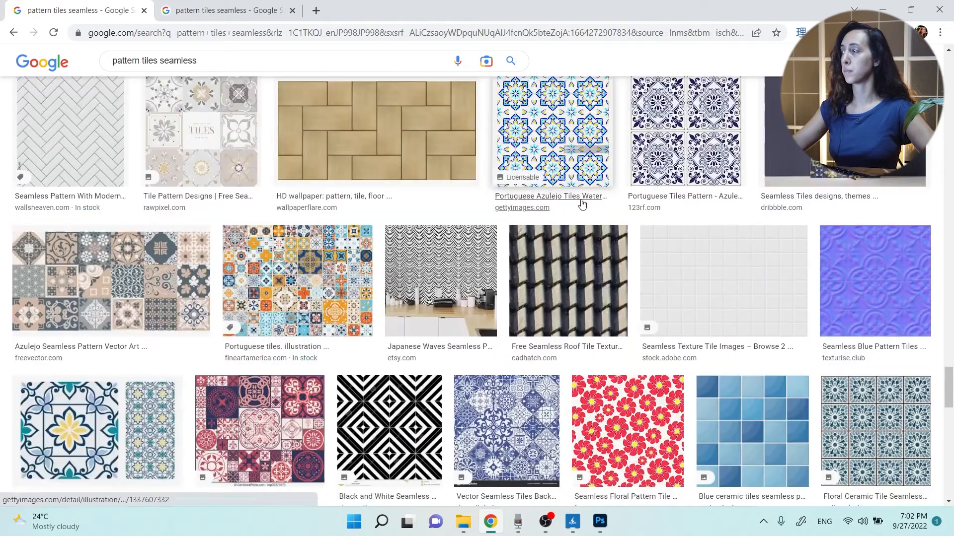
# Open the Architextures paving image at full size in its own tab and copy it to the clipboard.
pyautogui.hotkey('ctrl', 'Tab')
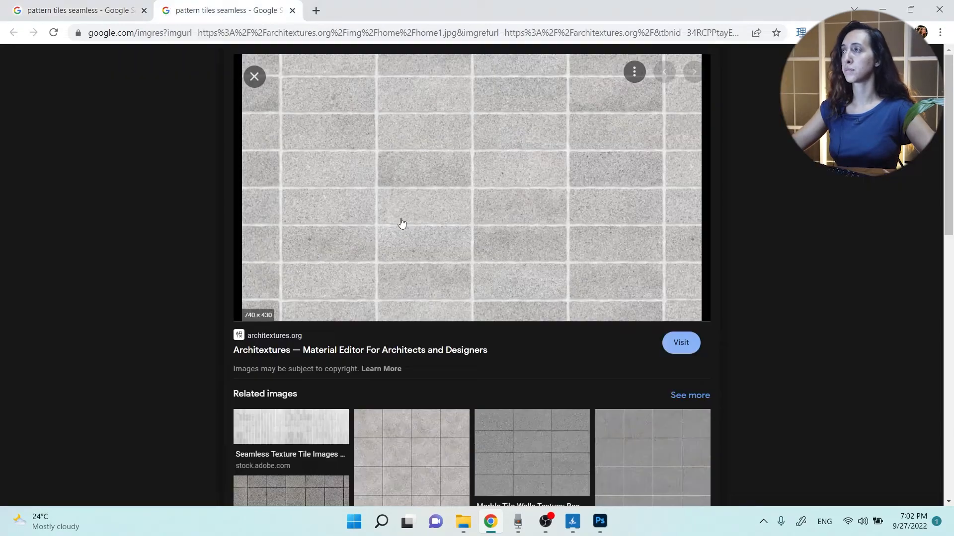
pyautogui.rightClick(426, 175)
pyautogui.click(489, 301)
pyautogui.click(356, 15)
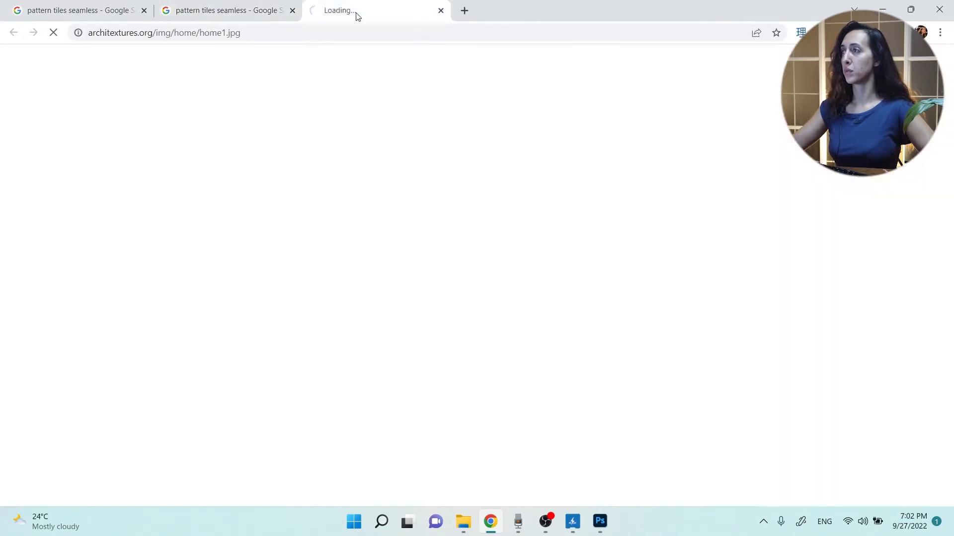
pyautogui.rightClick(380, 213)
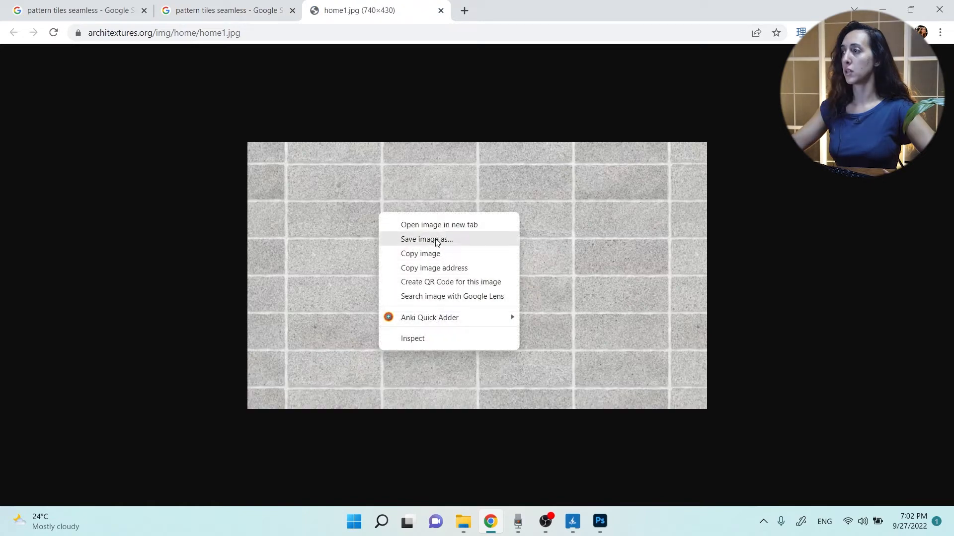
pyautogui.click(436, 240)
pyautogui.rightClick(456, 200)
pyautogui.click(487, 228)
# Switch to Photoshop, create a new 740 x 430 px document at 72 ppi and paste the tile image into it.
pyautogui.click(870, 7)
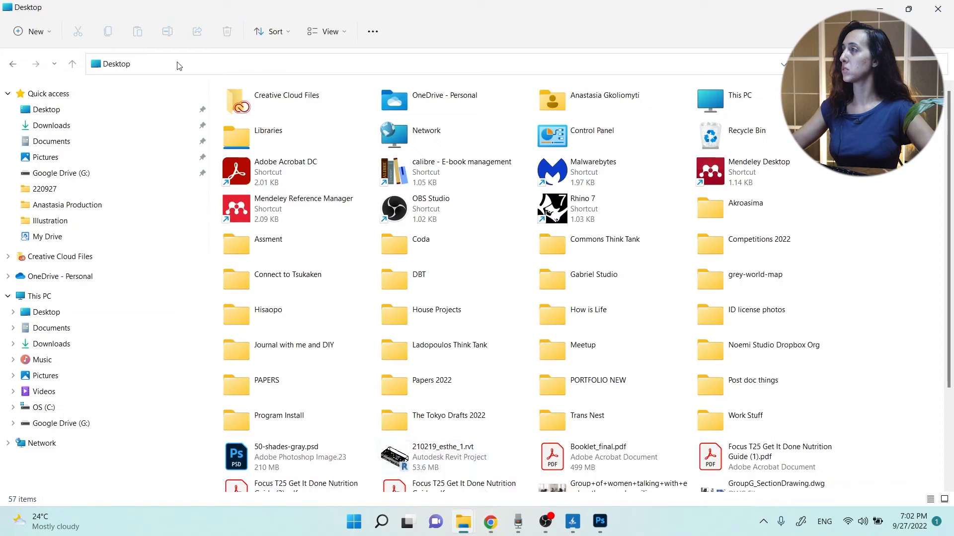
pyautogui.click(591, 519)
pyautogui.click(27, 7)
pyautogui.click(42, 19)
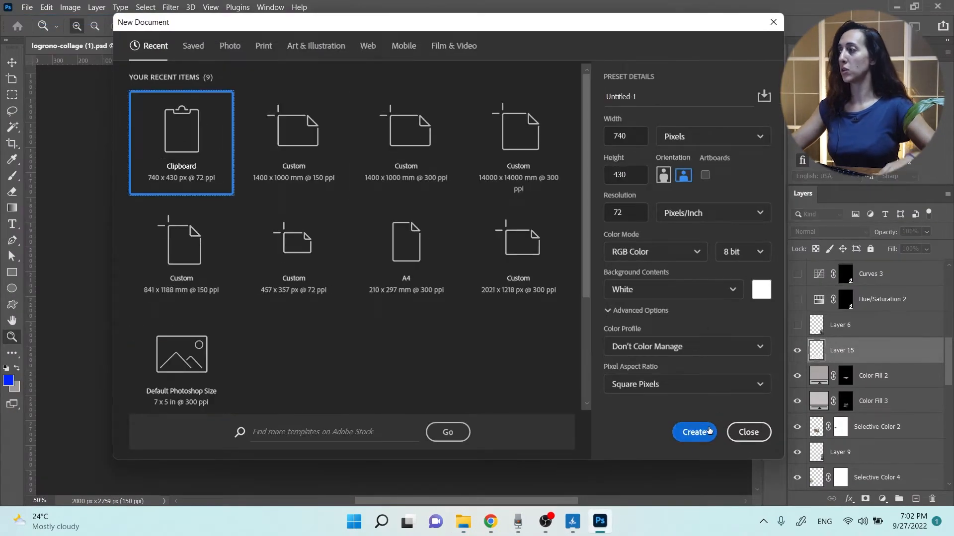
pyautogui.click(693, 432)
pyautogui.hotkey('ctrl', 'v')
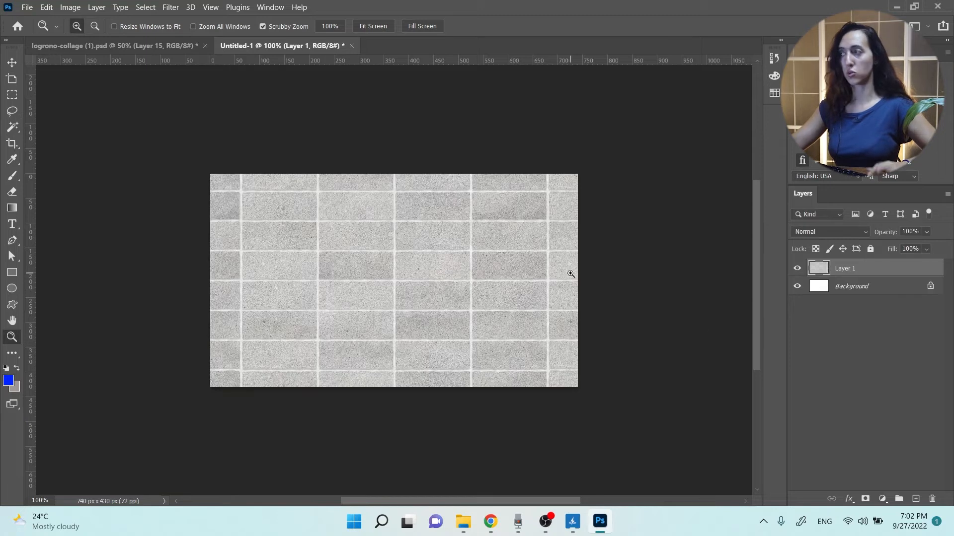
# Select all the pixels of the pasted tile layer, Layer 1.
pyautogui.click(882, 499)
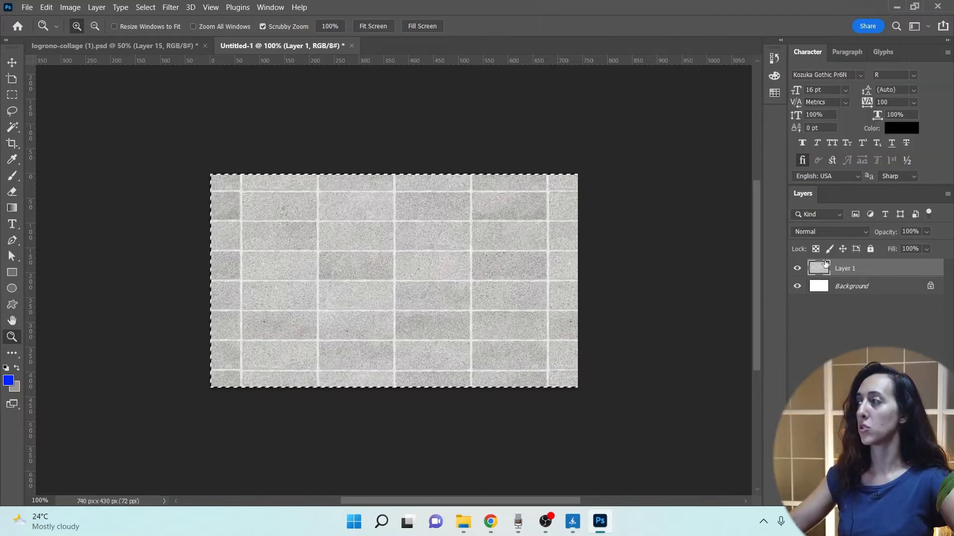
pyautogui.rightClick(827, 267)
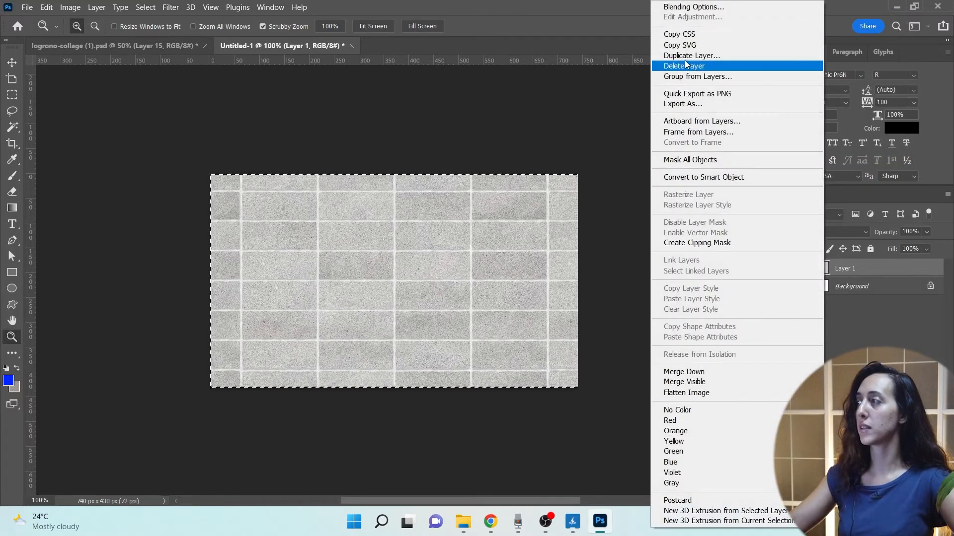
pyautogui.click(863, 270)
pyautogui.rightClick(817, 269)
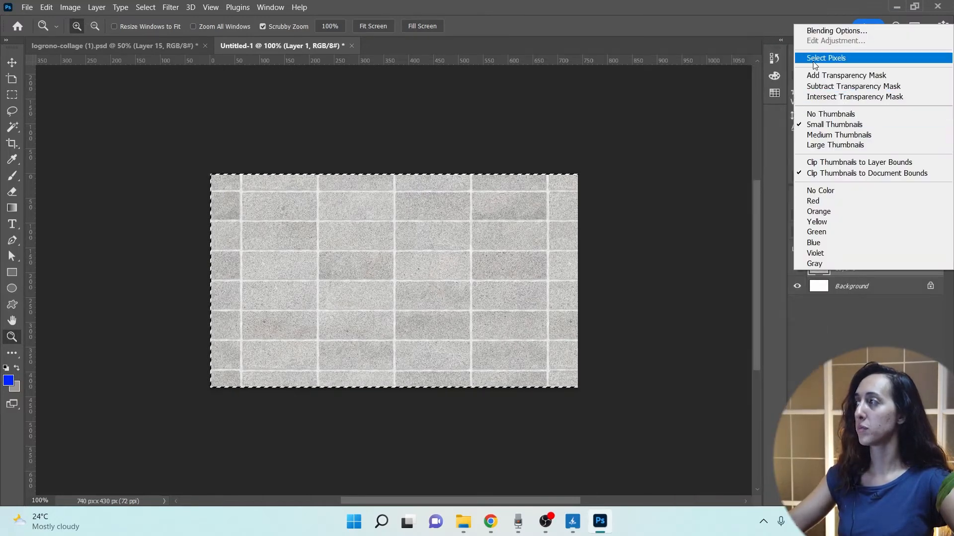
pyautogui.click(813, 61)
pyautogui.rightClick(815, 270)
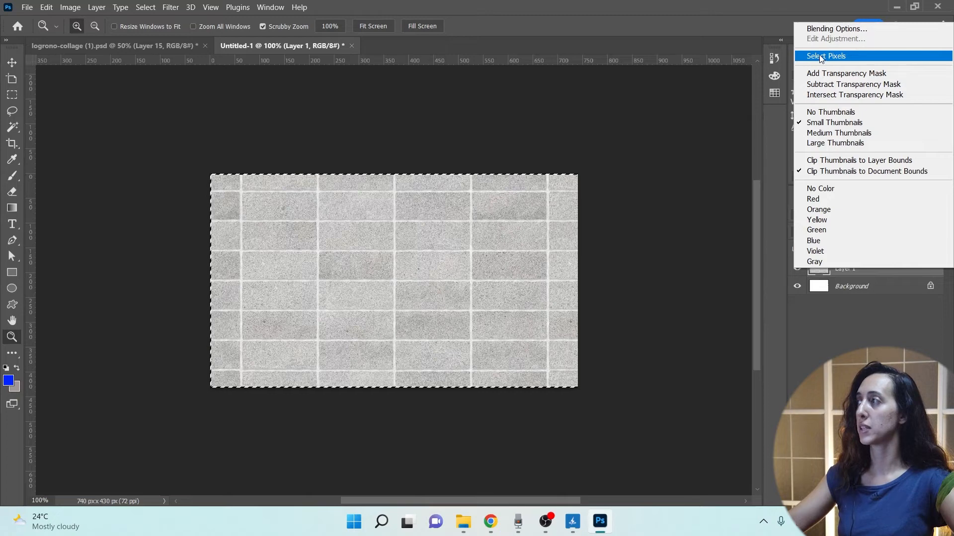
pyautogui.click(839, 55)
# Define the selected tile image as a pattern named Plaza Tiles.
pyautogui.click(46, 8)
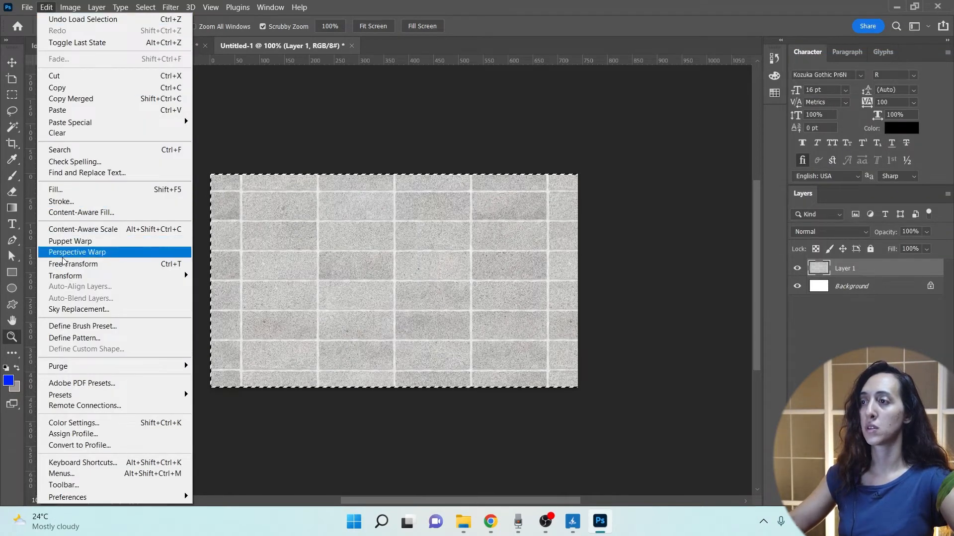
pyautogui.click(93, 338)
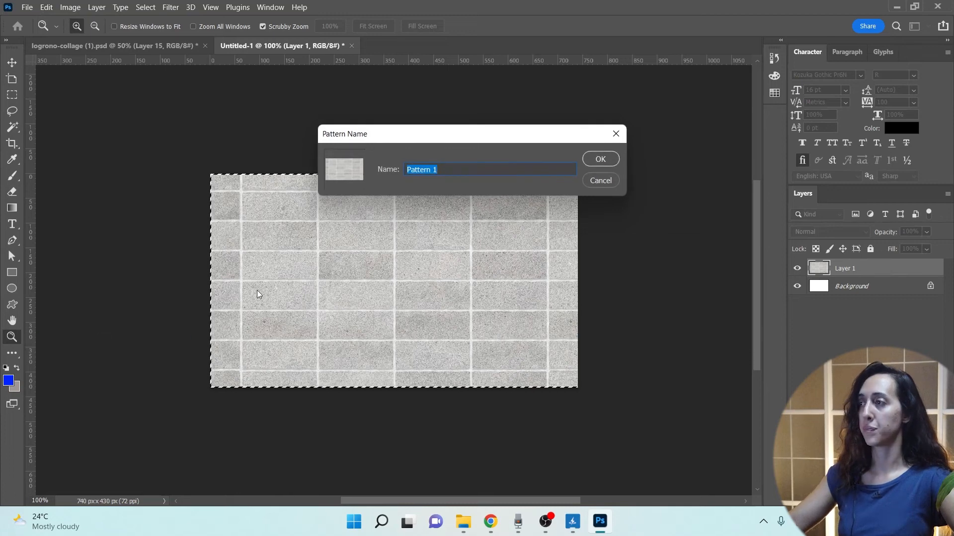
pyautogui.write('Plaza')
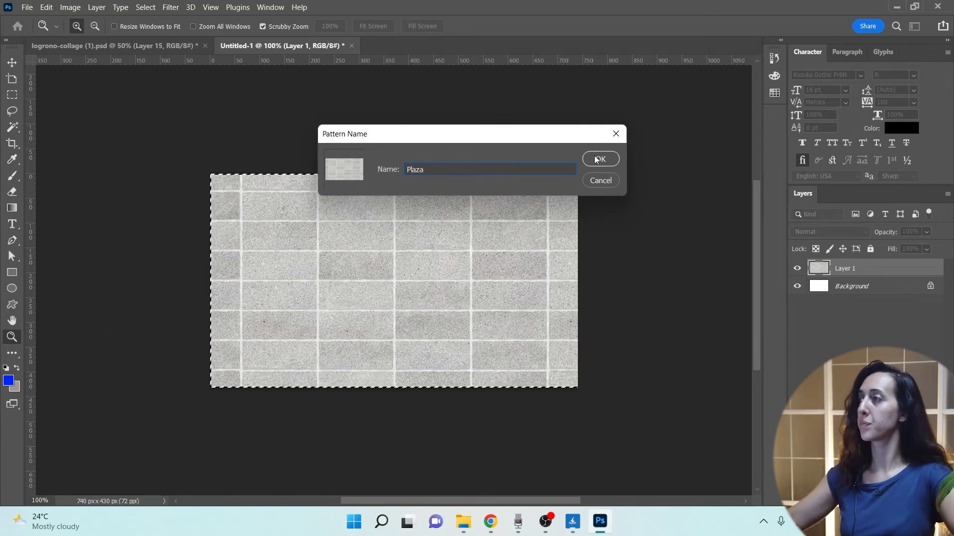
pyautogui.write(' Tiles')
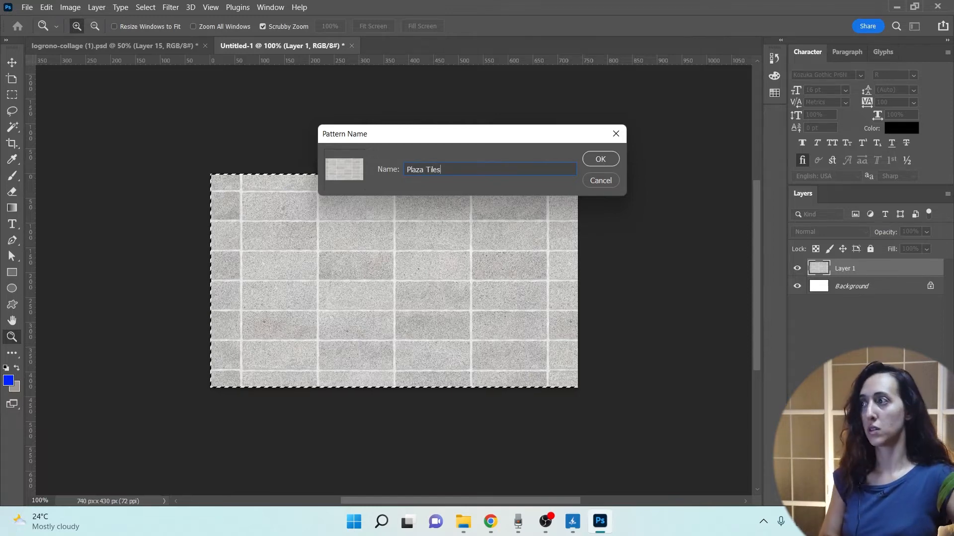
pyautogui.click(599, 159)
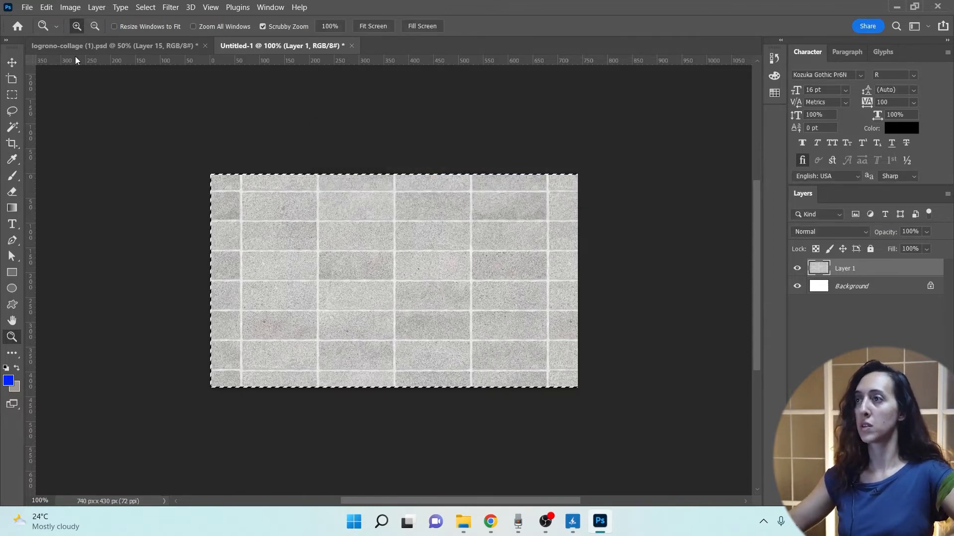
# Return to the logrono-collage document, hide the Layer 15 paving and add a new empty layer above it.
pyautogui.click(91, 49)
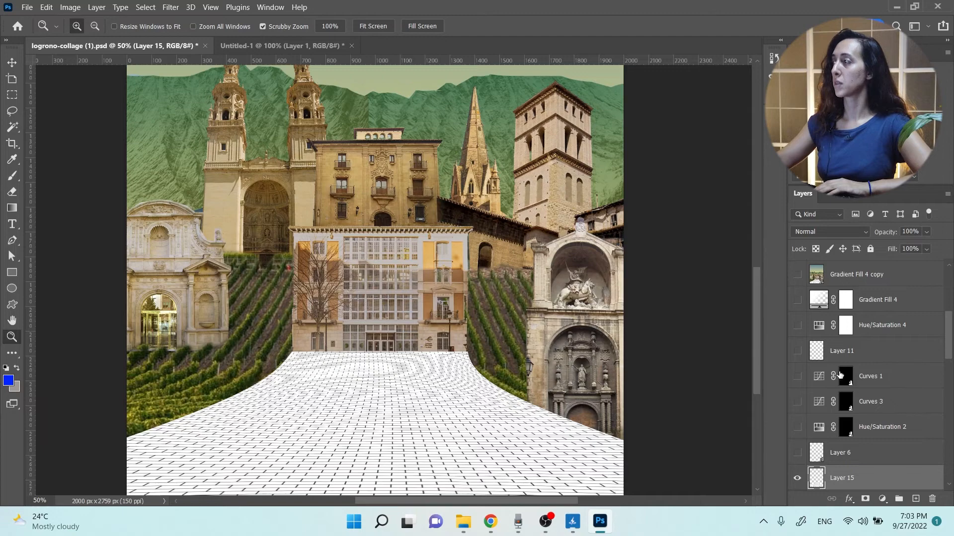
pyautogui.click(796, 453)
pyautogui.scroll(-1, 874, 477)
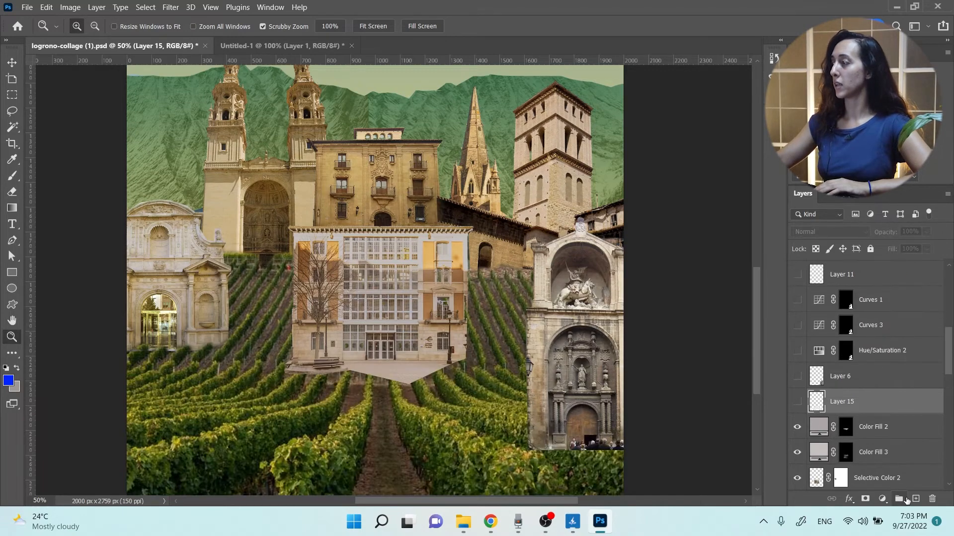
pyautogui.click(914, 500)
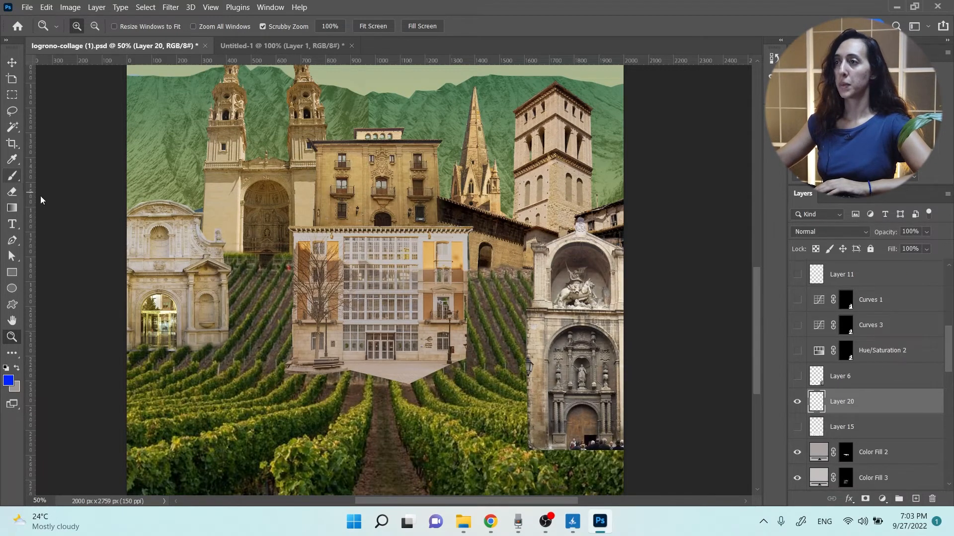
# Check the plaza shape against the Layer 15 paving, hide it again and start a polygonal lasso outline at the central building's base.
pyautogui.press('l')
pyautogui.scroll(-2, 368, 378)
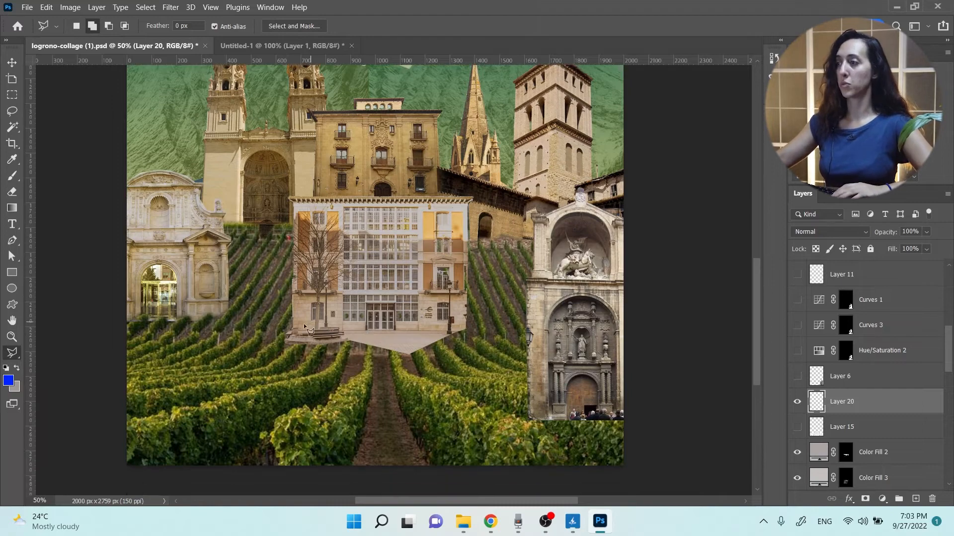
pyautogui.click(797, 428)
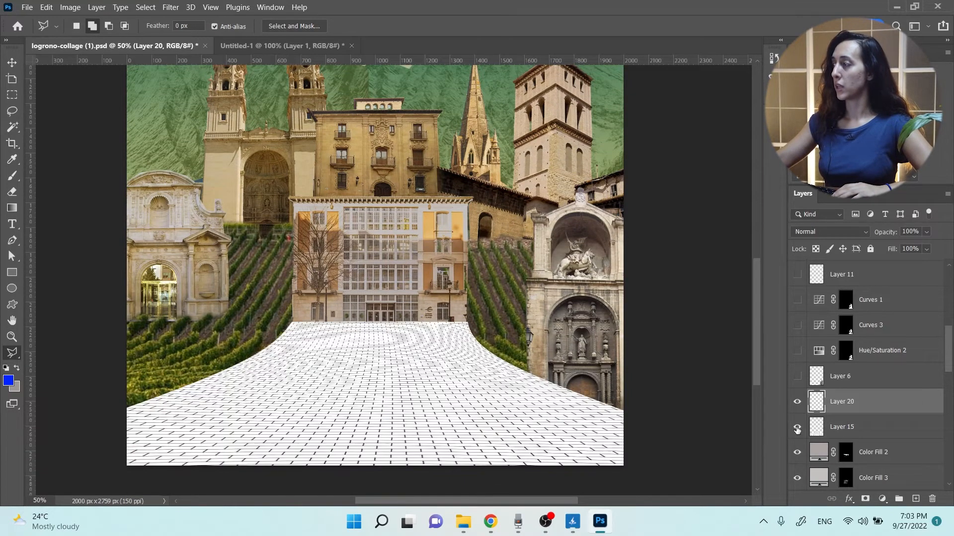
pyautogui.click(797, 429)
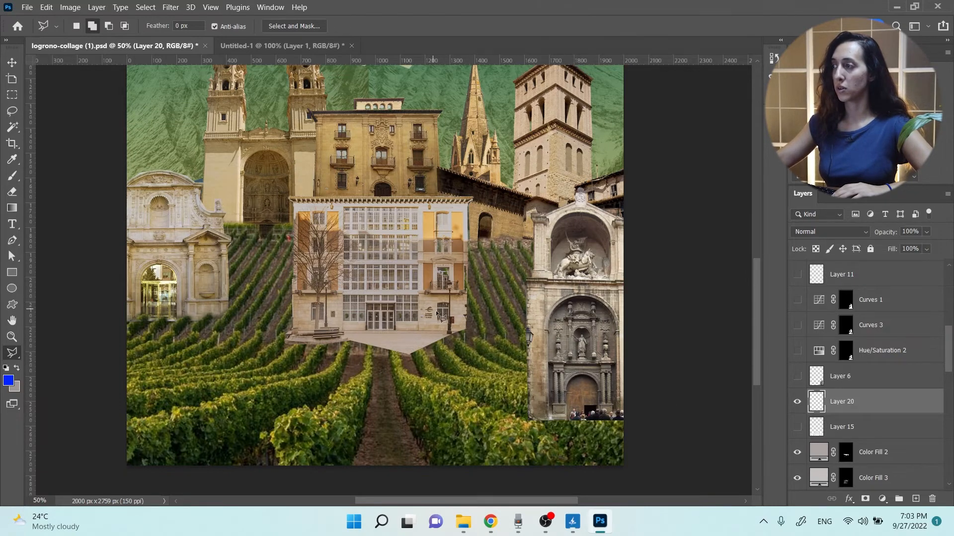
pyautogui.click(466, 327)
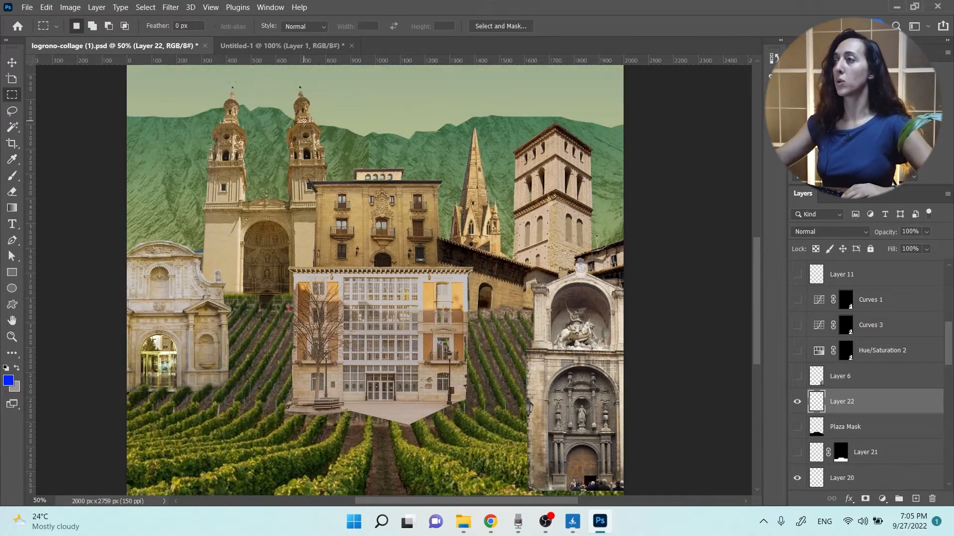
# Select a tall rectangle over the middle of the collage and add a pattern fill layer there using the grey Plaza Tiles pattern.
pyautogui.hotkey('ctrl', '-')
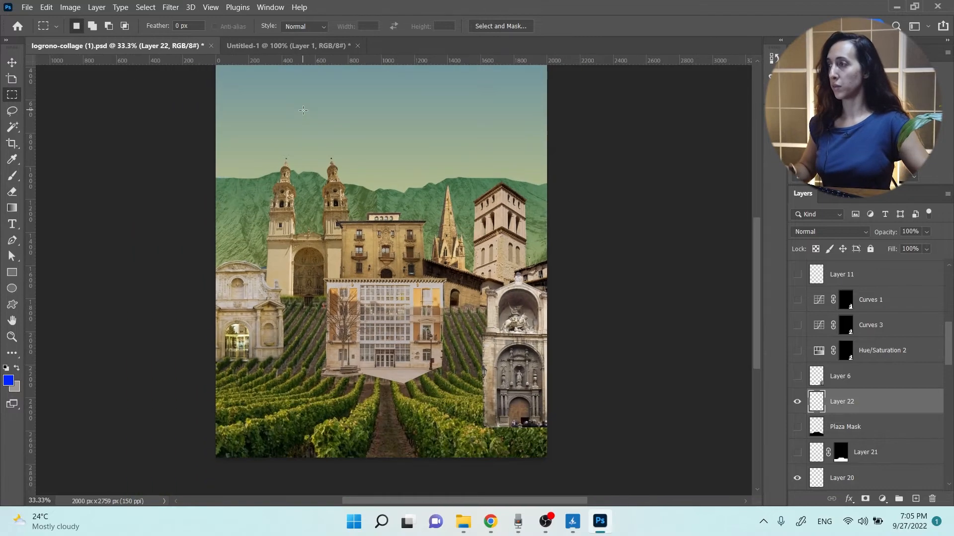
pyautogui.moveTo(274, 82); pyautogui.dragTo(488, 457)
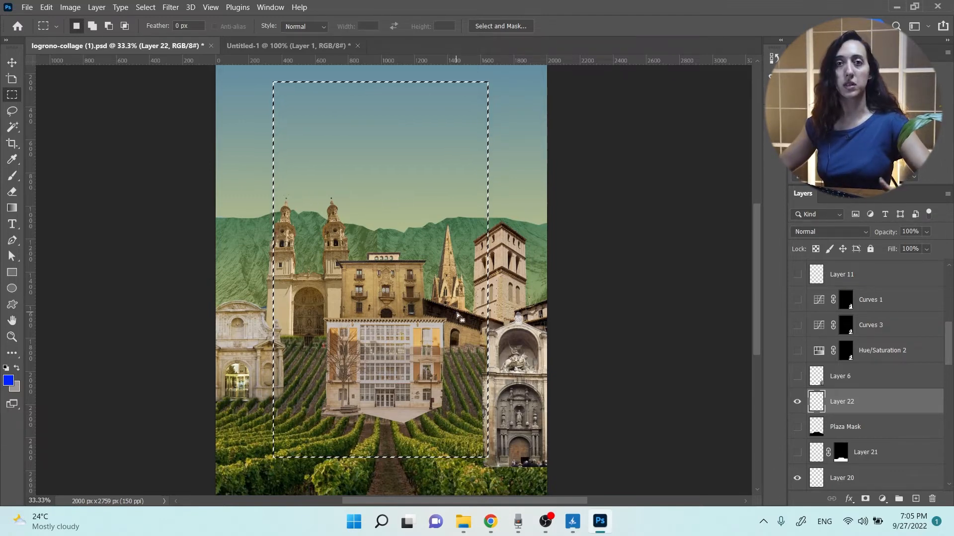
pyautogui.click(882, 498)
pyautogui.click(864, 309)
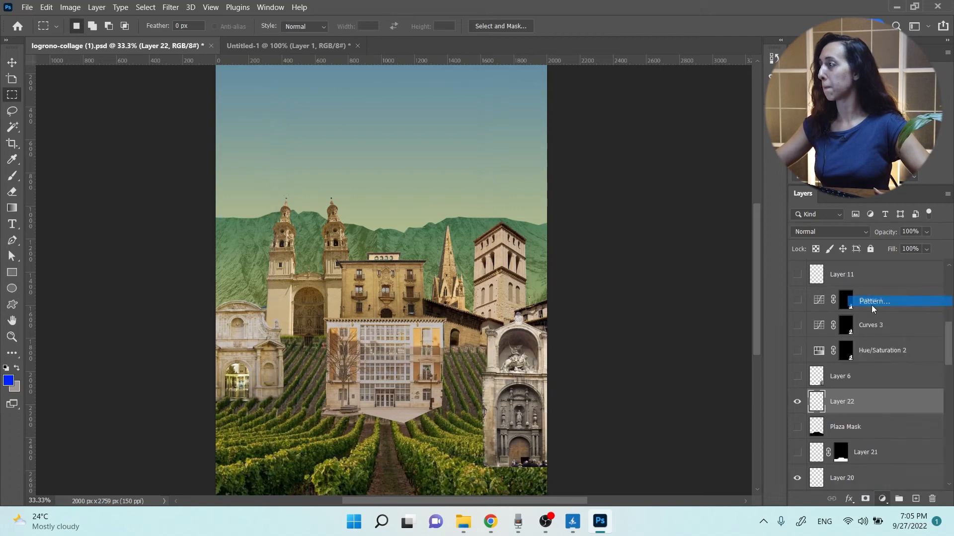
pyautogui.click(398, 156)
pyautogui.scroll(-1, 333, 259)
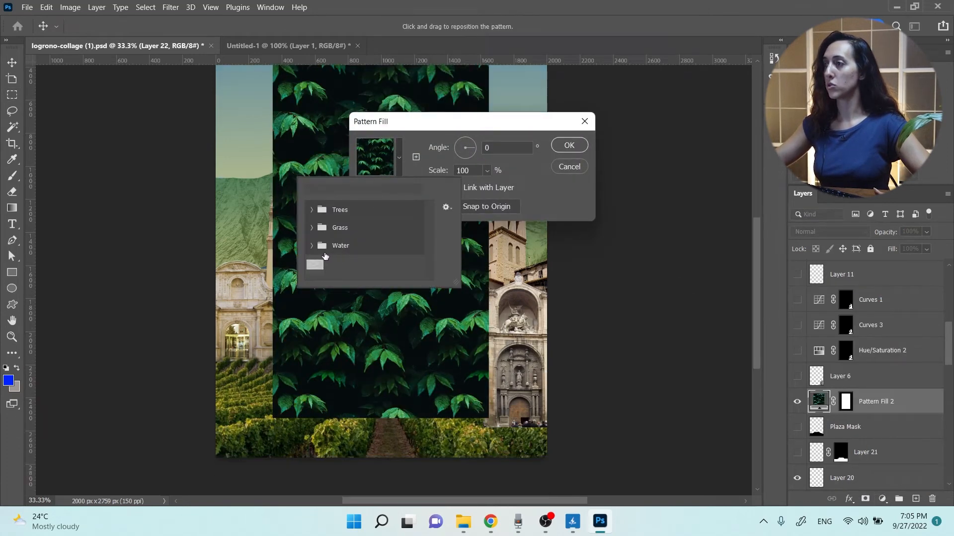
pyautogui.click(312, 271)
# Try several scales for the Plaza Tiles pattern fill, settle on 35% and apply it.
pyautogui.moveTo(427, 122); pyautogui.dragTo(585, 125)
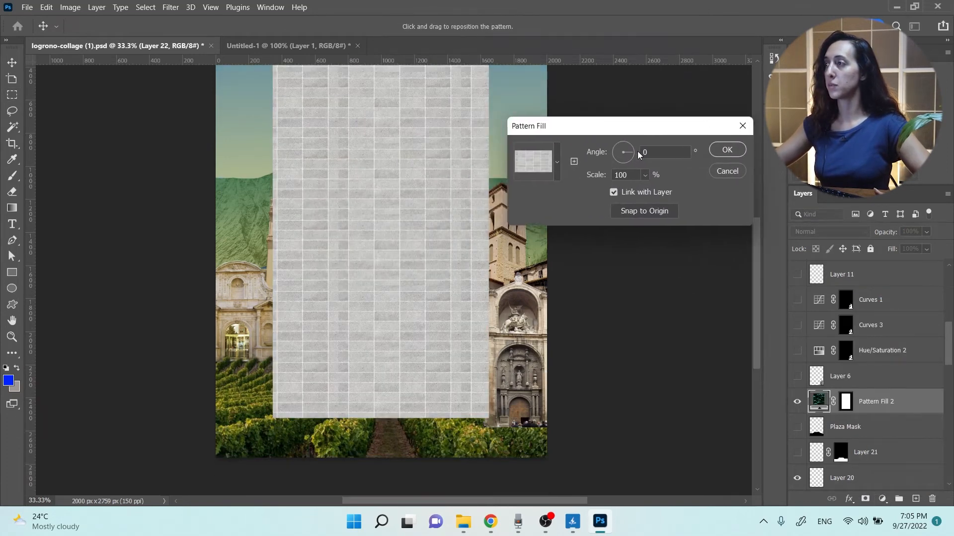
pyautogui.moveTo(646, 181); pyautogui.dragTo(645, 192)
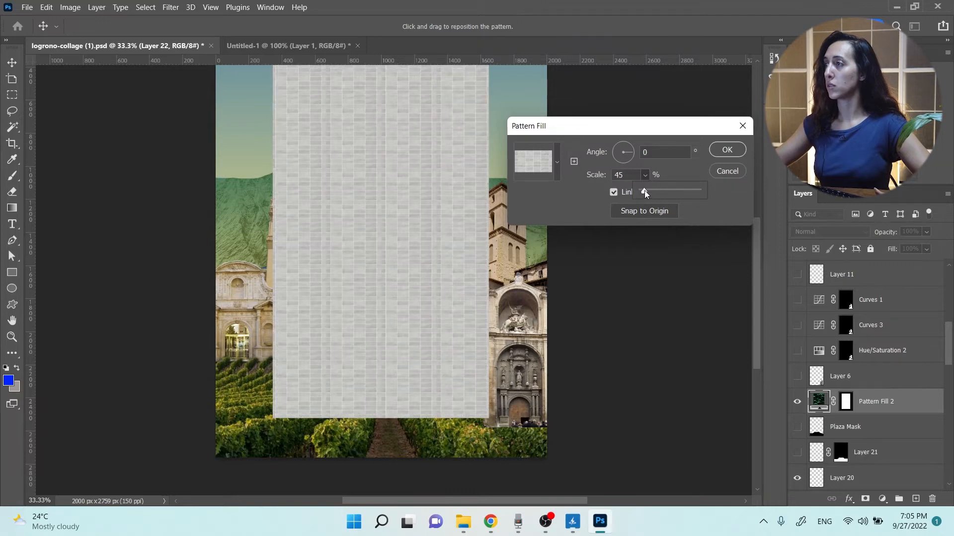
pyautogui.moveTo(642, 192)
pyautogui.mouseDown()
pyautogui.moveTo(664, 191)
pyautogui.moveTo(645, 191)
pyautogui.mouseUp()
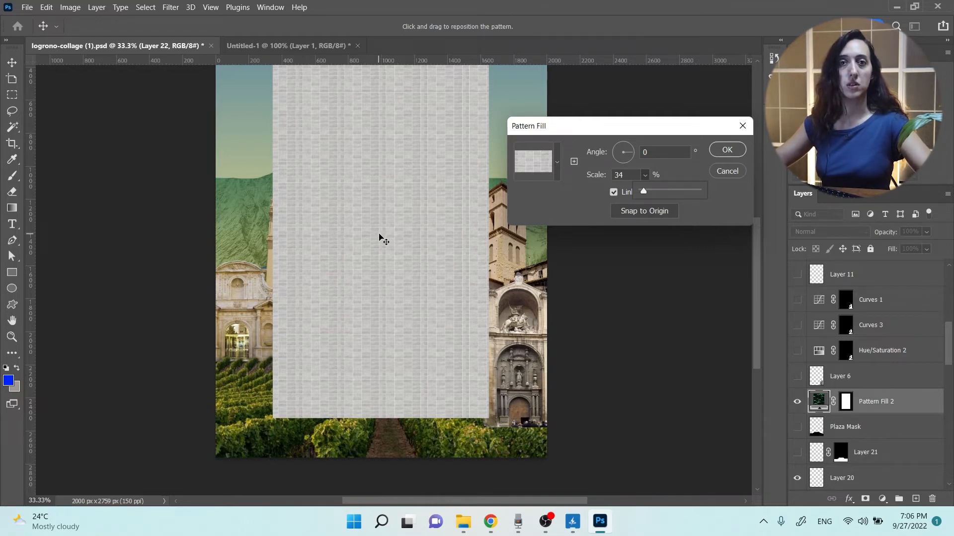
pyautogui.moveTo(645, 192); pyautogui.dragTo(648, 192)
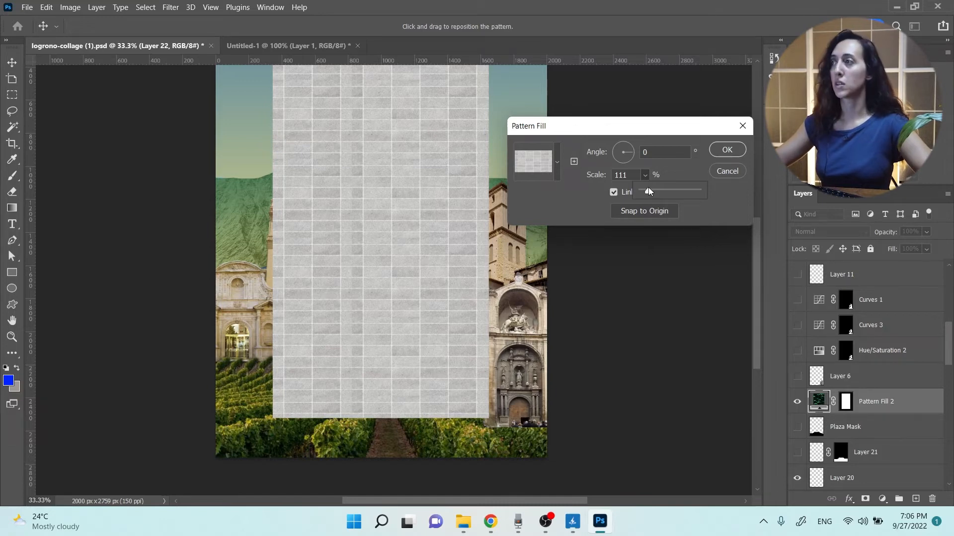
pyautogui.moveTo(647, 191); pyautogui.dragTo(545, 169)
pyautogui.write('15')
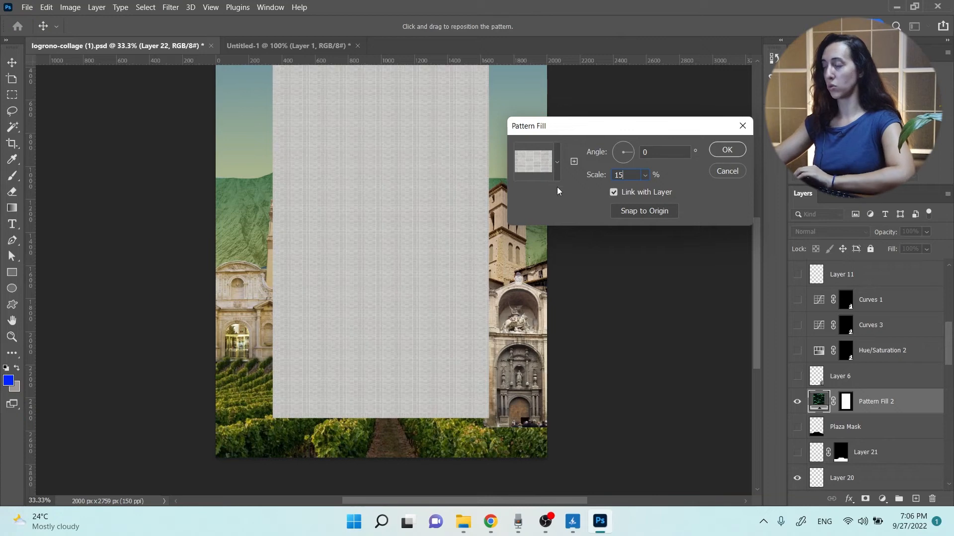
pyautogui.write('25')
pyautogui.press('BackSpace')
pyautogui.press('BackSpace')
pyautogui.write('30')
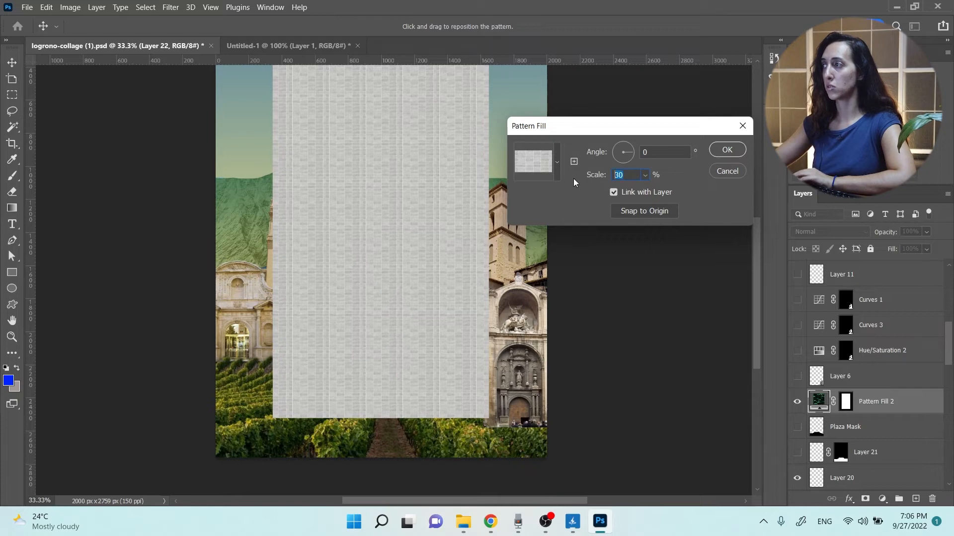
pyautogui.write('35')
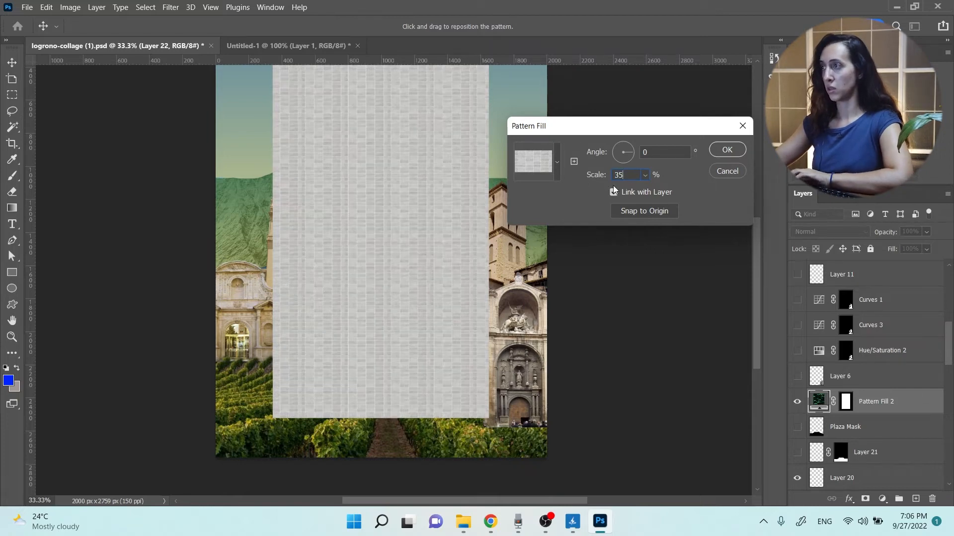
pyautogui.click(727, 150)
# Add an empty layer, place it beneath Pattern Fill 2 and merge the pattern fill down into it.
pyautogui.scroll(2, 617, 348)
pyautogui.scroll(-1, 861, 462)
pyautogui.click(916, 500)
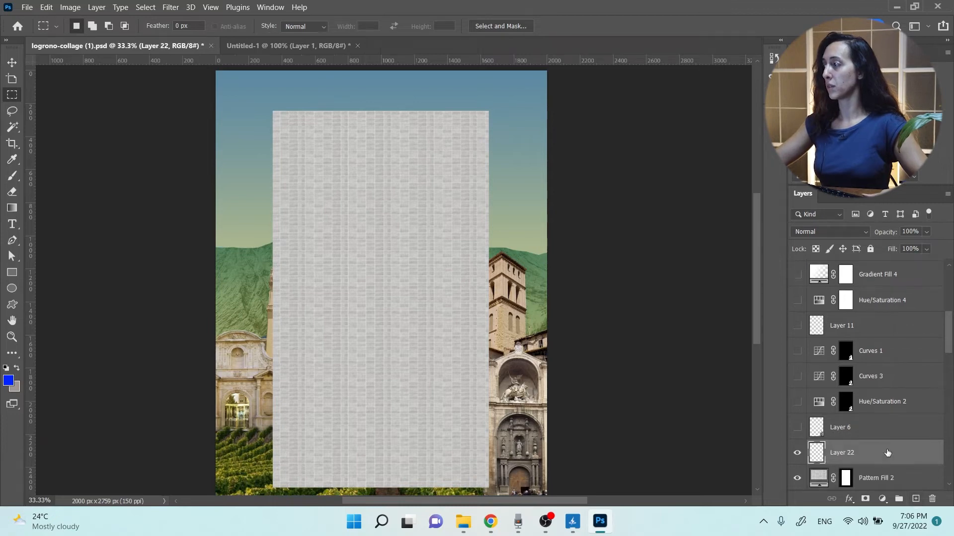
pyautogui.scroll(-1, 884, 449)
pyautogui.moveTo(874, 428); pyautogui.dragTo(889, 453)
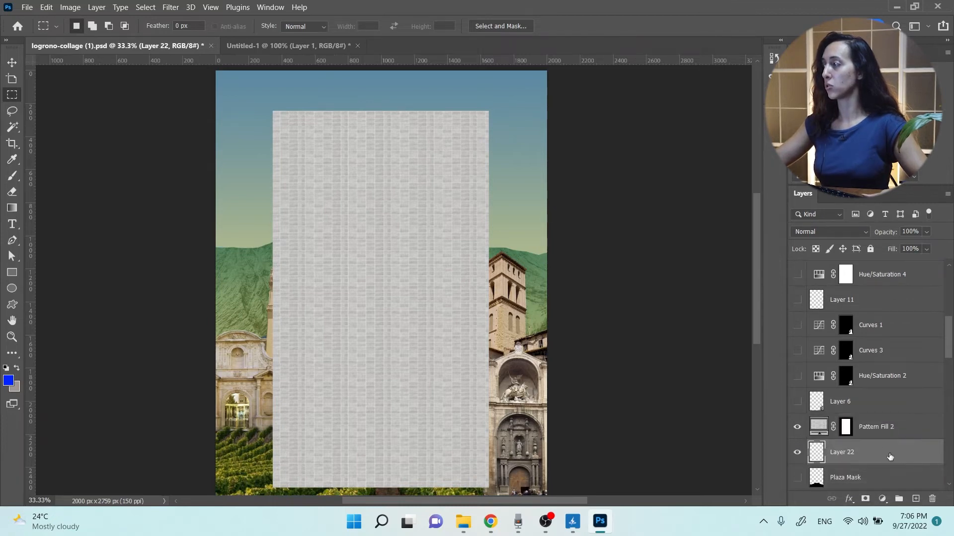
pyautogui.click(887, 430)
pyautogui.hotkey('ctrl', 'e')
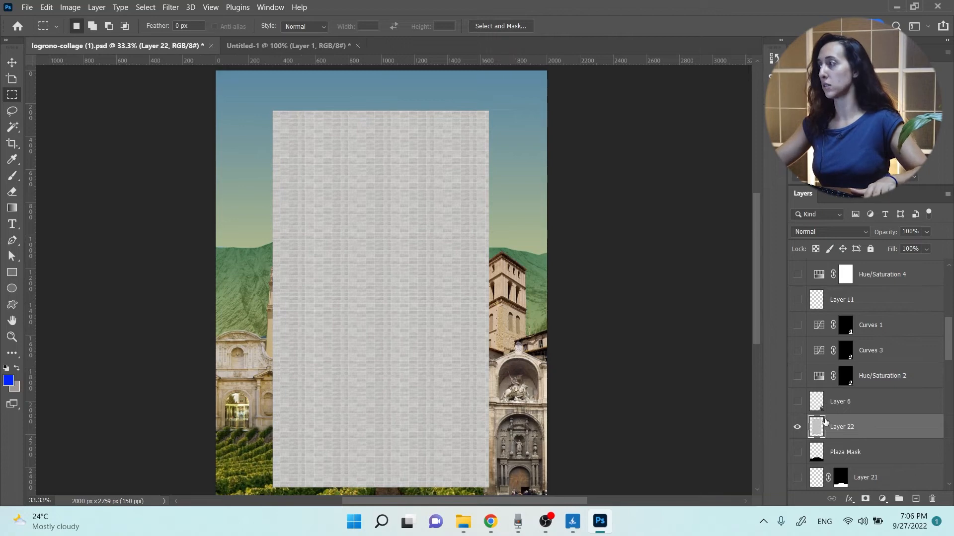
# Select the tile layer's pixels, add a Levels adjustment there and sample a tile as the white point.
pyautogui.rightClick(816, 426)
pyautogui.click(822, 207)
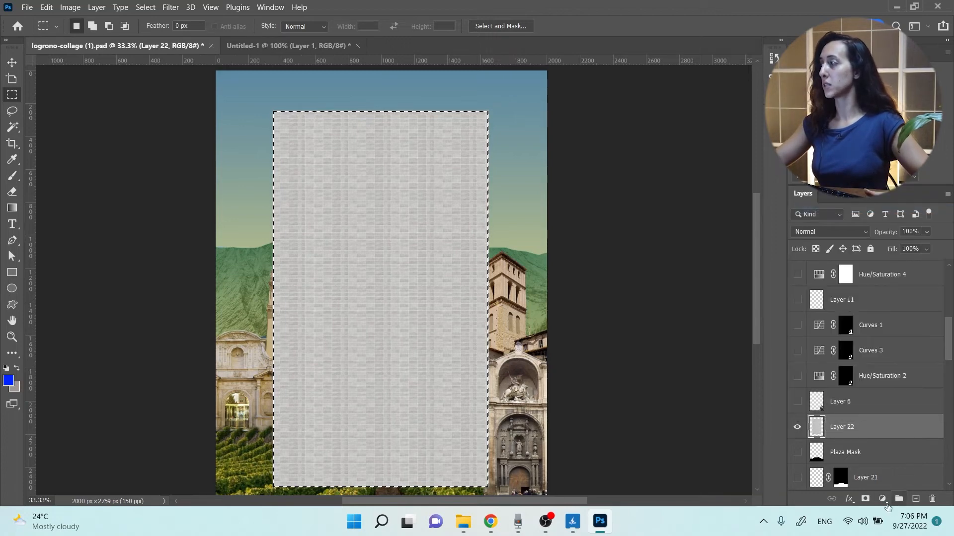
pyautogui.click(882, 498)
pyautogui.click(894, 325)
pyautogui.click(643, 316)
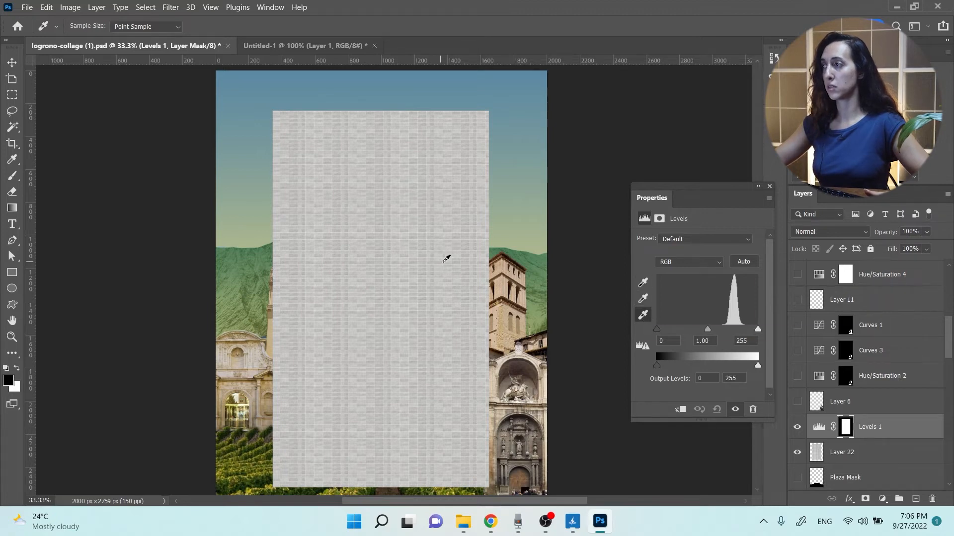
pyautogui.click(443, 258)
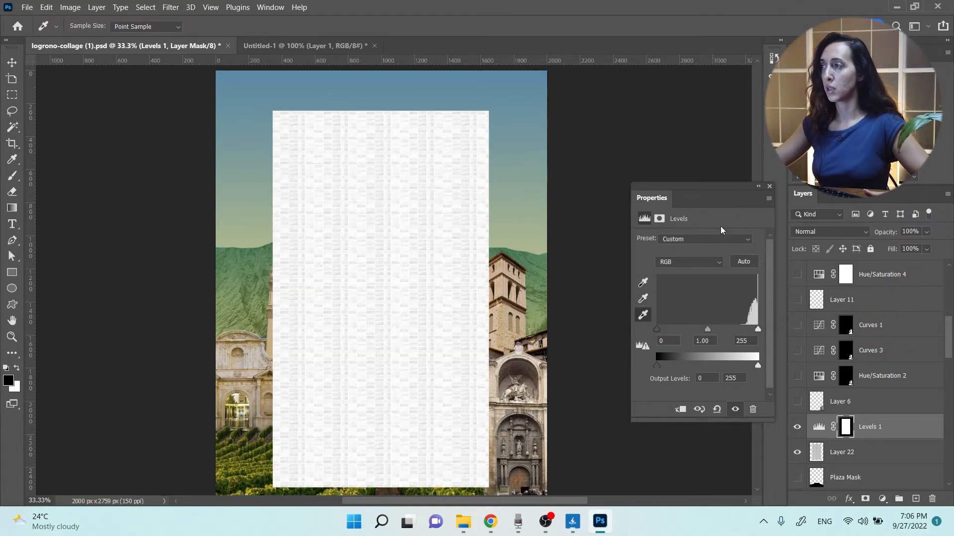
# Set the Levels inputs to 61 for blacks and 0.56 for midtones, and merge the adjustment into Layer 22.
pyautogui.moveTo(713, 331); pyautogui.dragTo(683, 333)
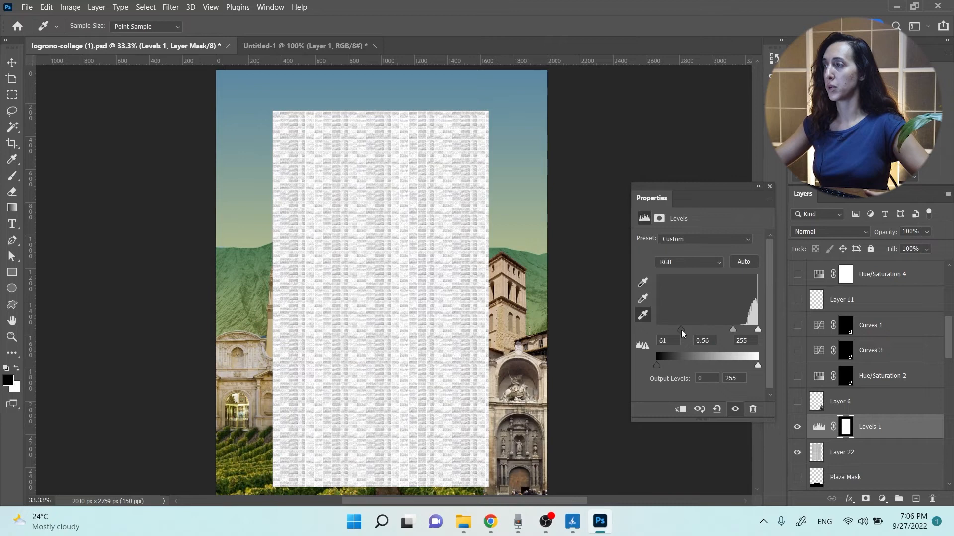
pyautogui.click(770, 187)
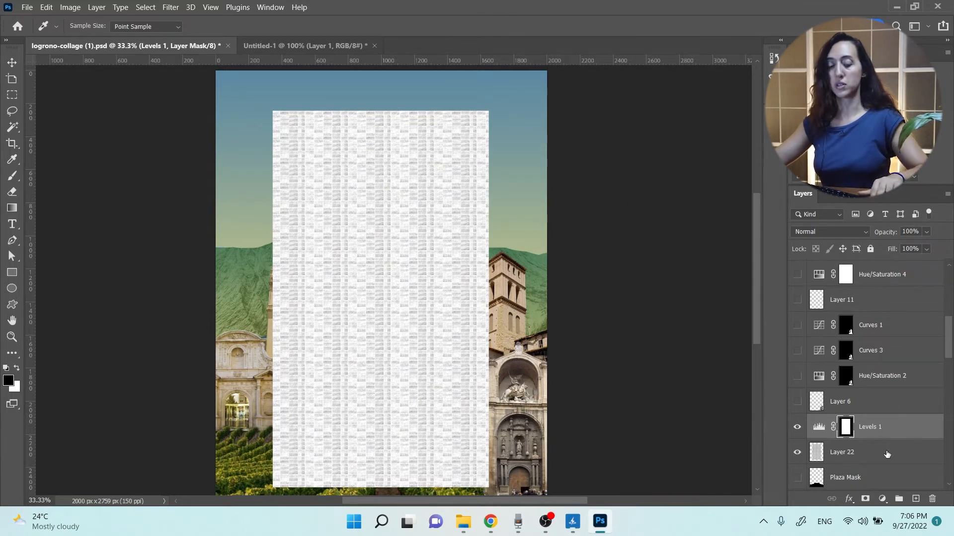
pyautogui.press('Delete')
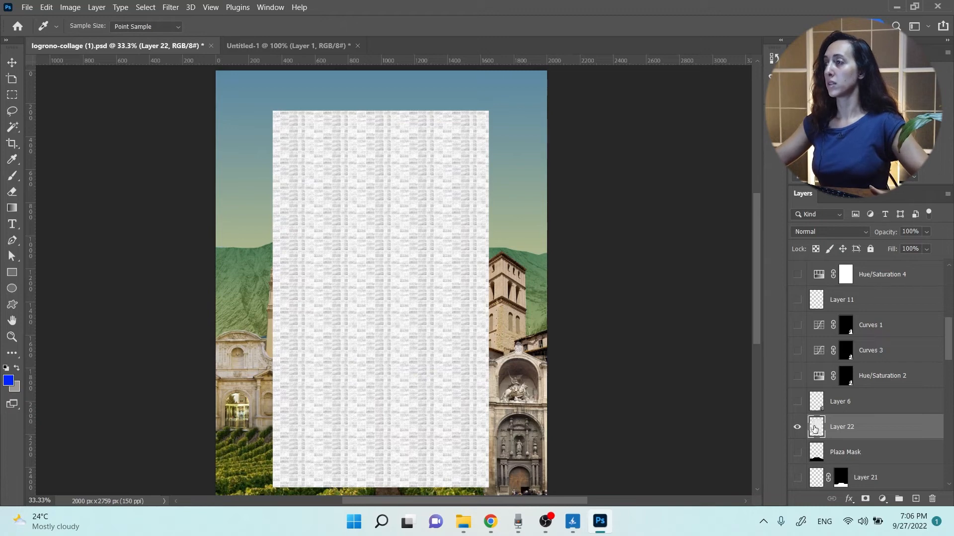
# Select Layer 22's pixels again, start Free Transform and move the tile rectangle down the collage.
pyautogui.rightClick(814, 429)
pyautogui.click(840, 214)
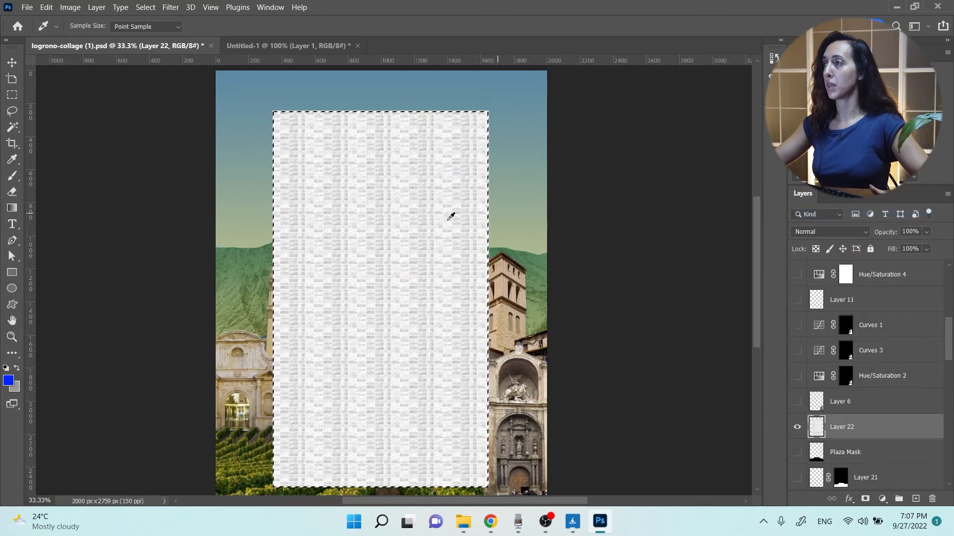
pyautogui.scroll(-1, 378, 248)
pyautogui.press('v')
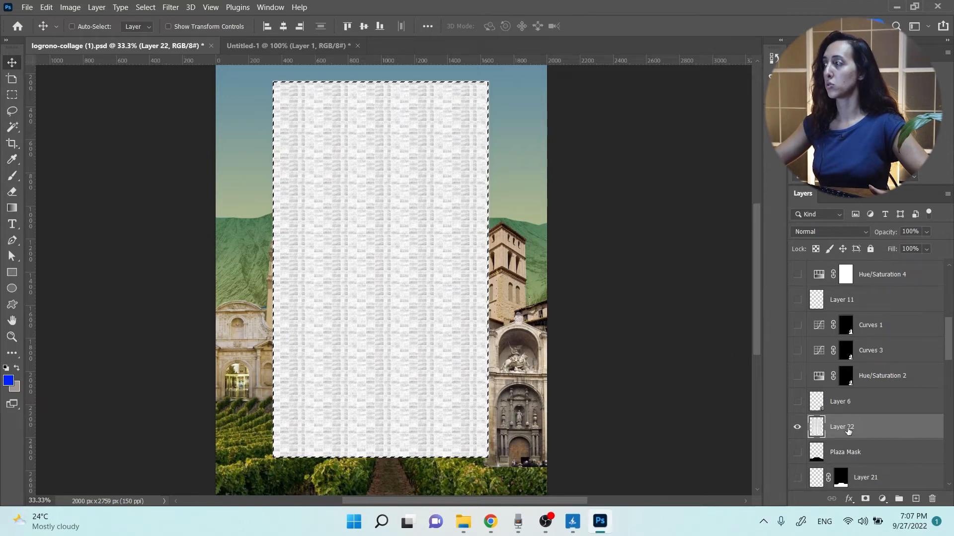
pyautogui.click(12, 94)
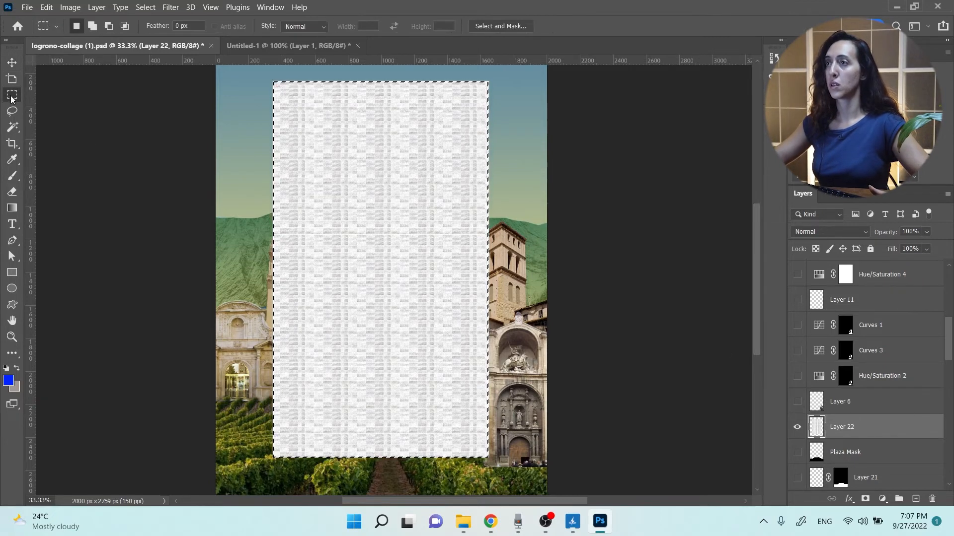
pyautogui.rightClick(381, 249)
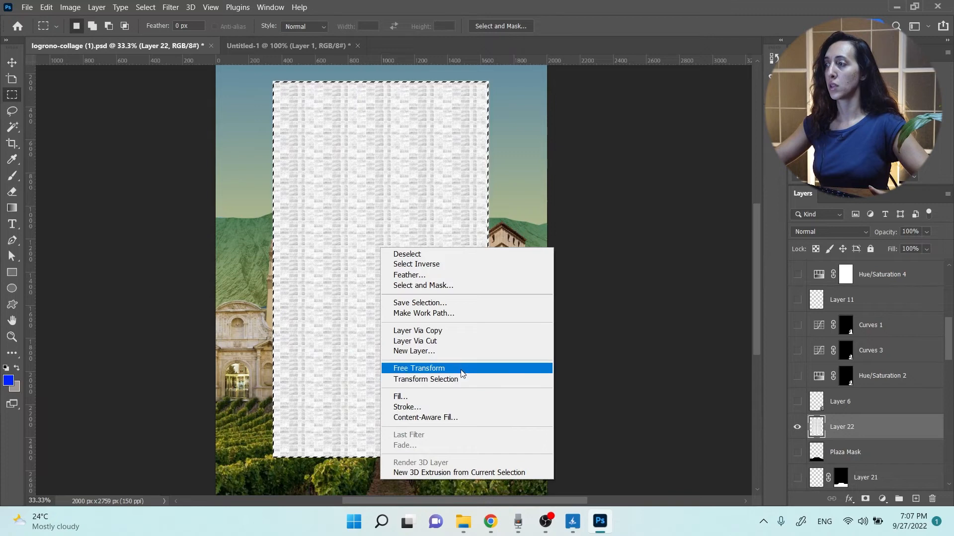
pyautogui.click(461, 372)
pyautogui.moveTo(437, 357); pyautogui.dragTo(391, 343)
# Apply a Perspective transform that spreads the tile rectangle's lower edge beyond both sides of the canvas.
pyautogui.rightClick(393, 295)
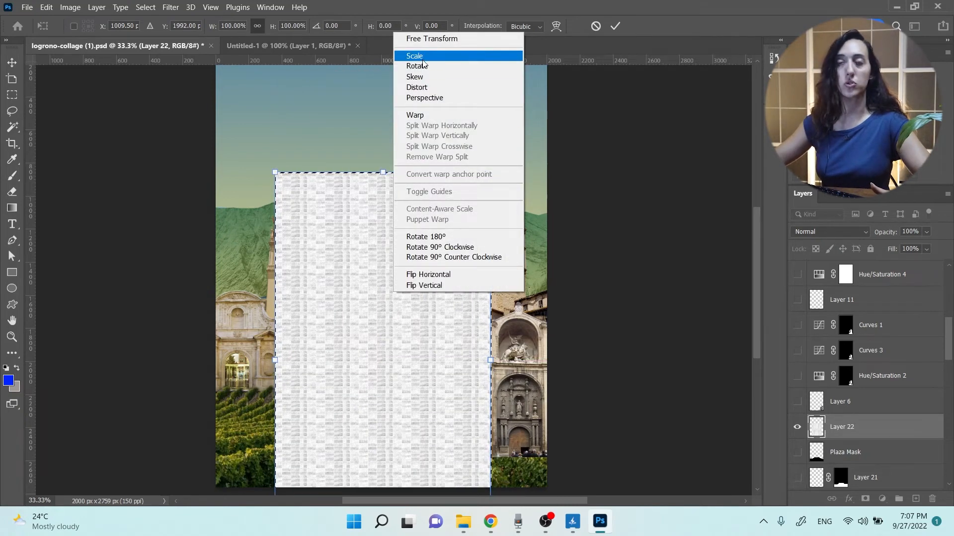
pyautogui.click(425, 98)
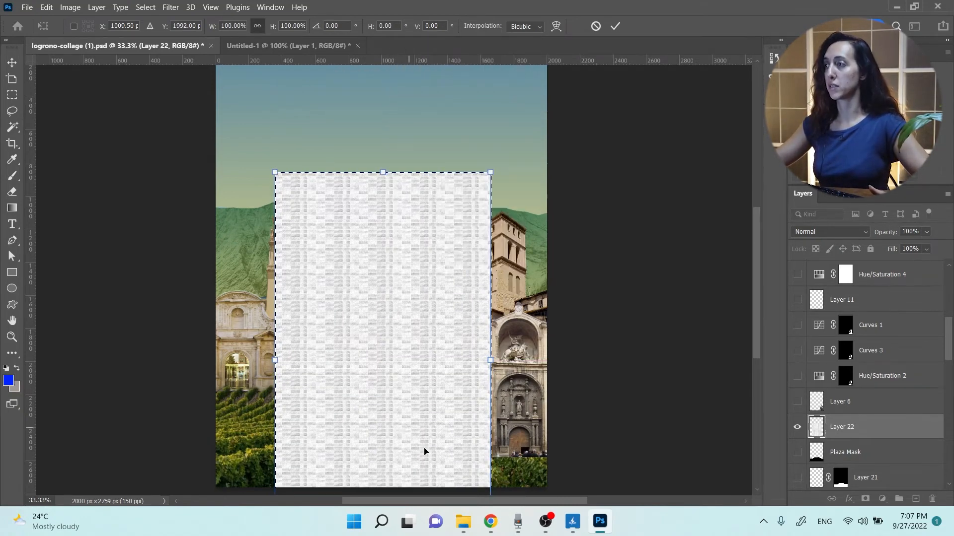
pyautogui.scroll(-2, 474, 405)
pyautogui.moveTo(491, 441); pyautogui.dragTo(583, 437)
pyautogui.scroll(2, 464, 326)
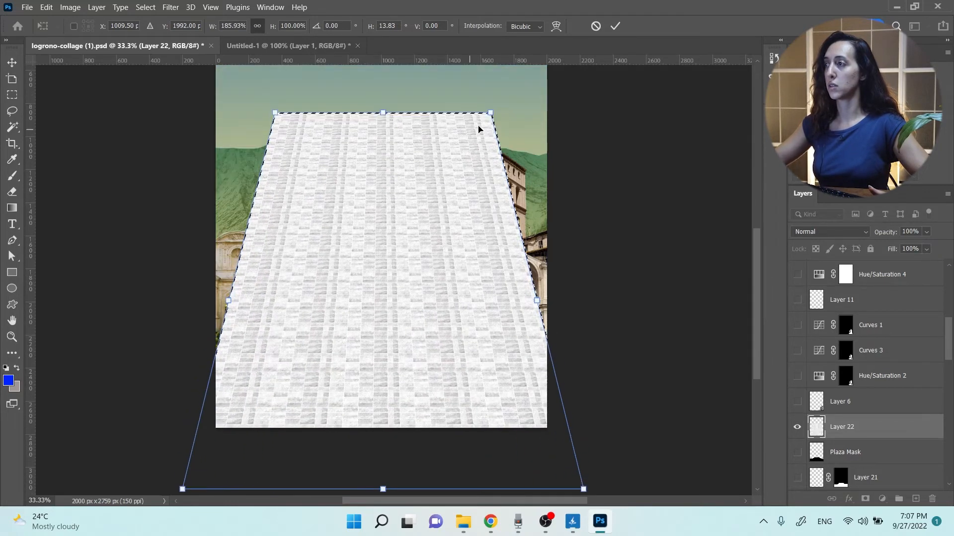
# Shorten the tile shape to about 41% height so its upper edge meets the central building's base.
pyautogui.moveTo(492, 116); pyautogui.dragTo(477, 158)
pyautogui.hotkey('ctrl', 'z')
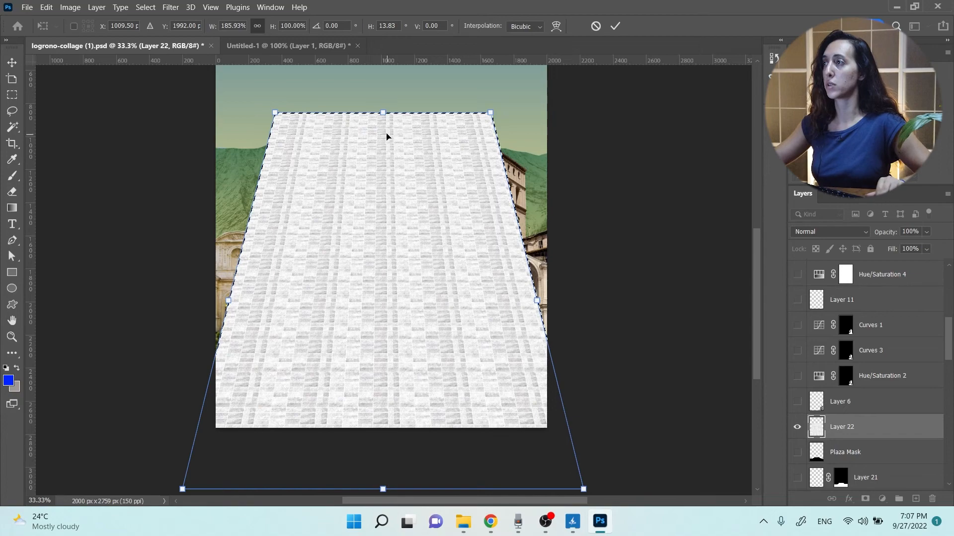
pyautogui.moveTo(383, 113); pyautogui.dragTo(395, 339)
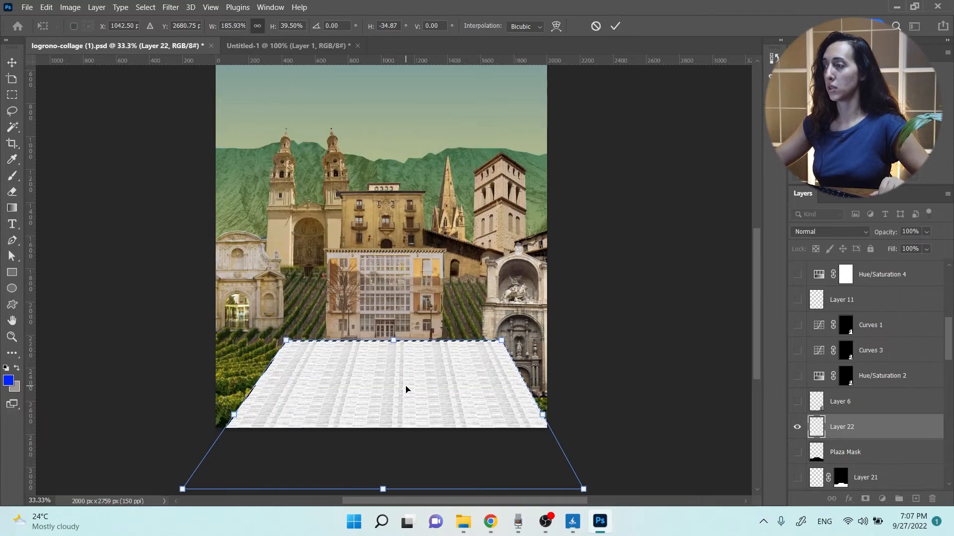
pyautogui.scroll(3, 407, 389)
pyautogui.scroll(-1, 406, 386)
pyautogui.moveTo(394, 401); pyautogui.dragTo(393, 392)
# Narrow the paving's upper edge in perspective and shift it to match the central building's base width.
pyautogui.scroll(-2, 437, 366)
pyautogui.scroll(-2, 437, 366)
pyautogui.rightClick(411, 291)
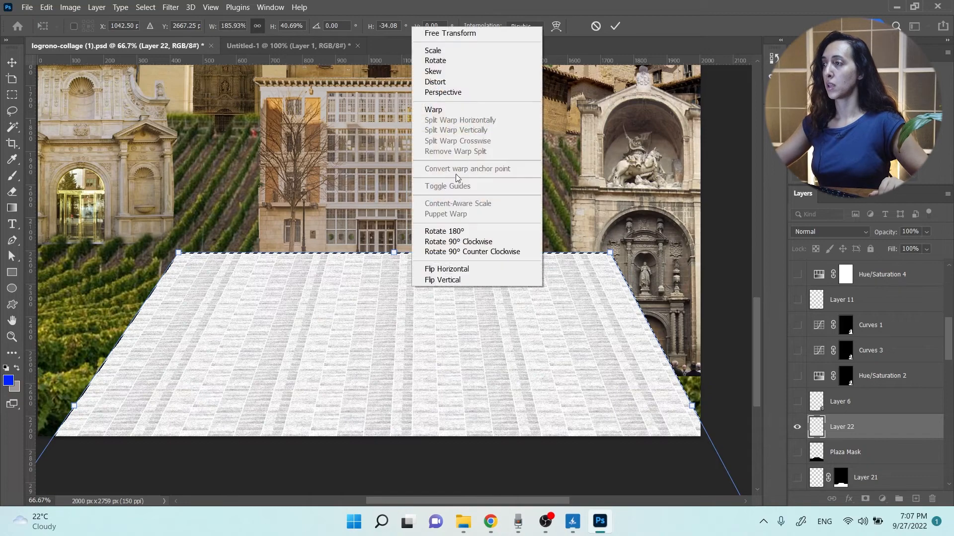
pyautogui.click(437, 92)
pyautogui.moveTo(610, 253); pyautogui.dragTo(501, 263)
pyautogui.moveTo(288, 253); pyautogui.dragTo(277, 253)
pyautogui.moveTo(394, 254); pyautogui.dragTo(376, 256)
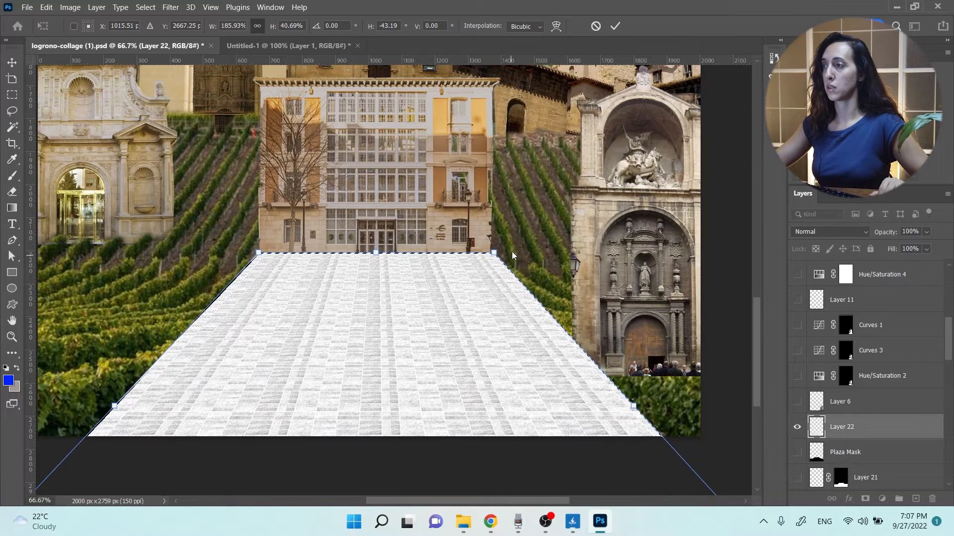
# Distort the paving's two lower corners outward and upward so it fills the full width of the canvas's lower edge.
pyautogui.hotkey('ctrl', '-')
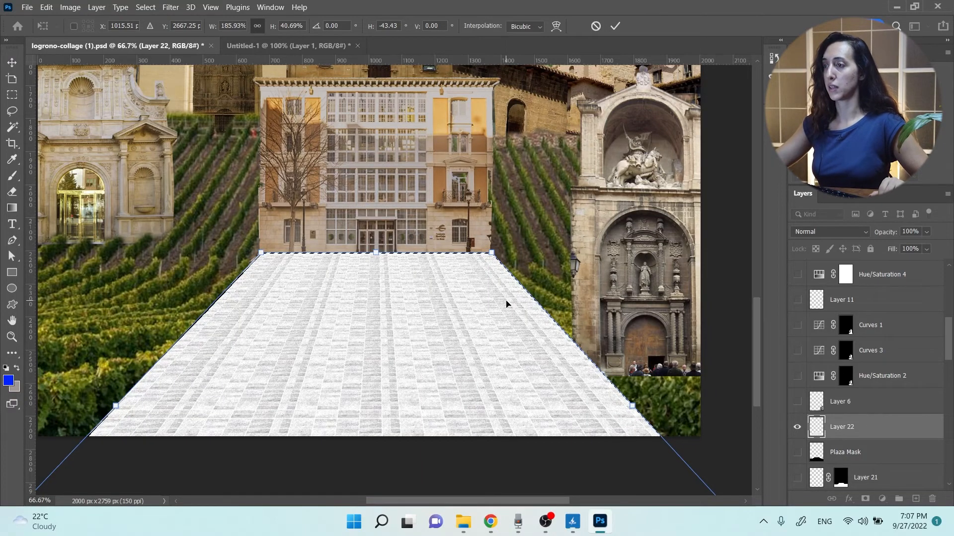
pyautogui.hotkey('ctrl', '-')
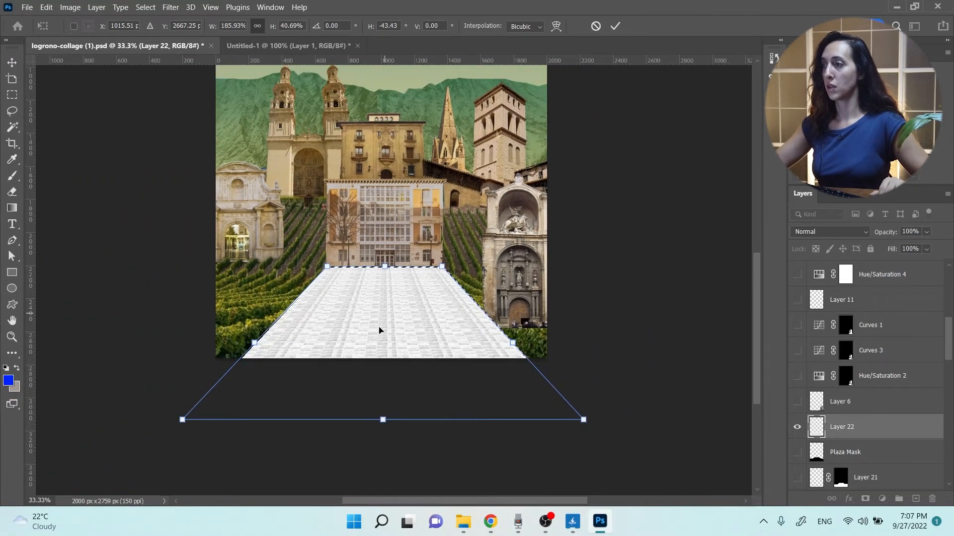
pyautogui.rightClick(391, 342)
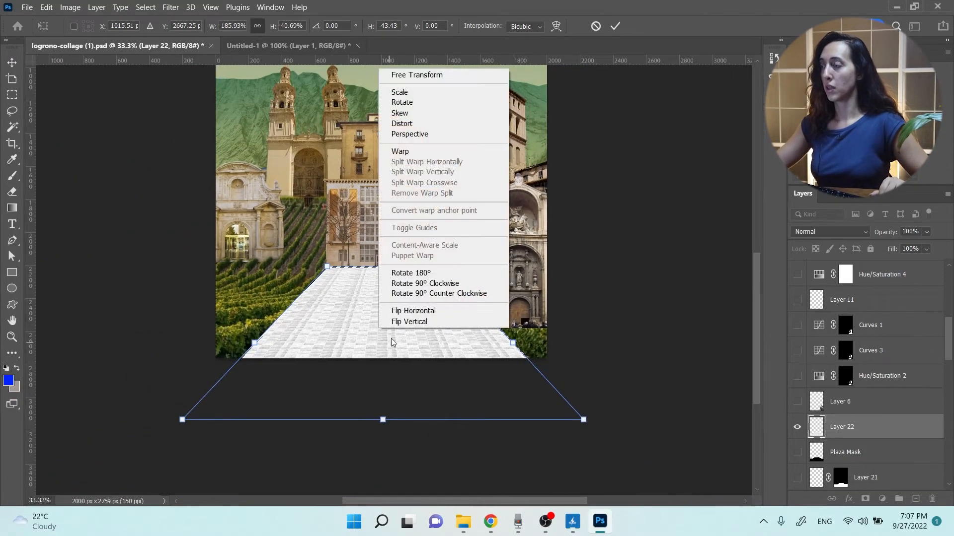
pyautogui.click(402, 126)
pyautogui.moveTo(180, 421); pyautogui.dragTo(157, 393)
pyautogui.moveTo(585, 421); pyautogui.dragTo(619, 402)
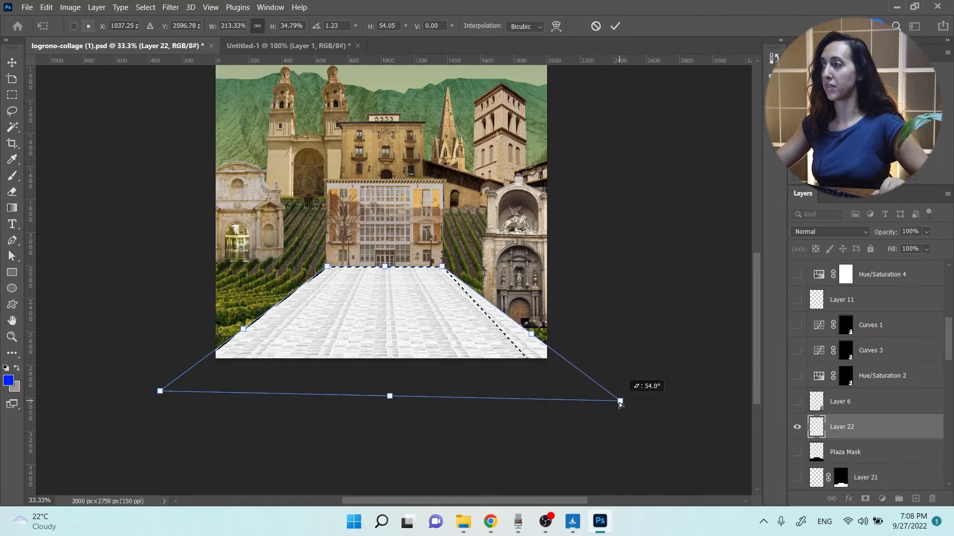
pyautogui.moveTo(157, 393); pyautogui.dragTo(154, 391)
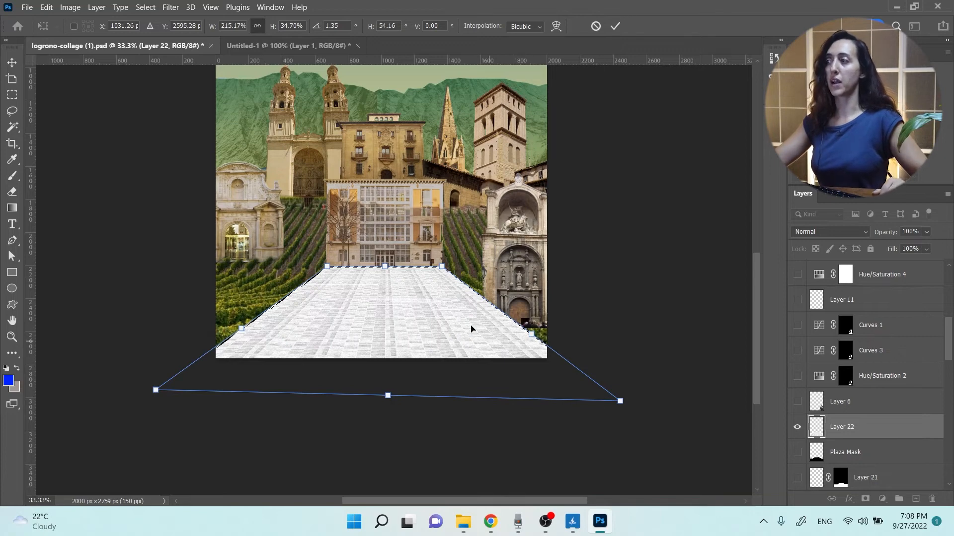
# Warp the paving, pulling its lower-left corner outward and upward so that side curves past the canvas edge.
pyautogui.scroll(2, 416, 312)
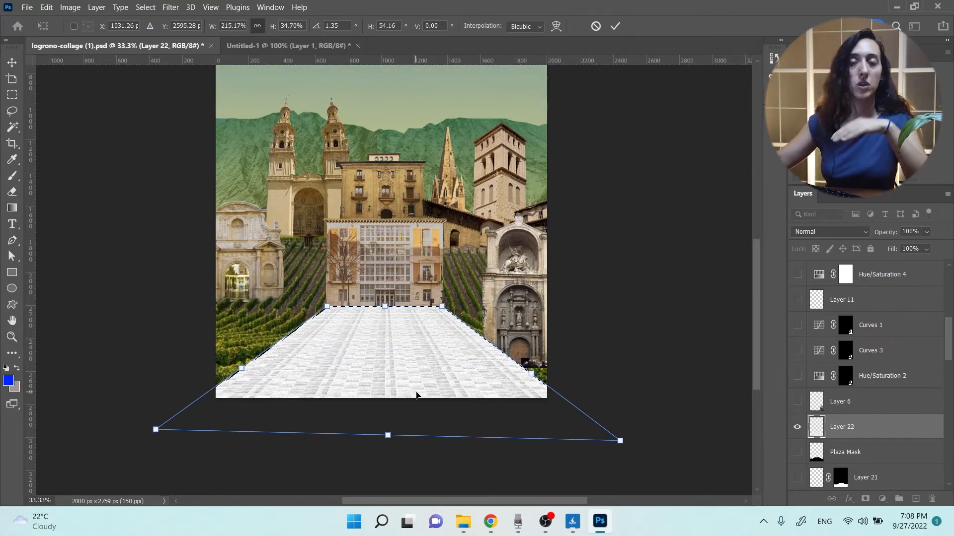
pyautogui.rightClick(418, 365)
pyautogui.click(419, 201)
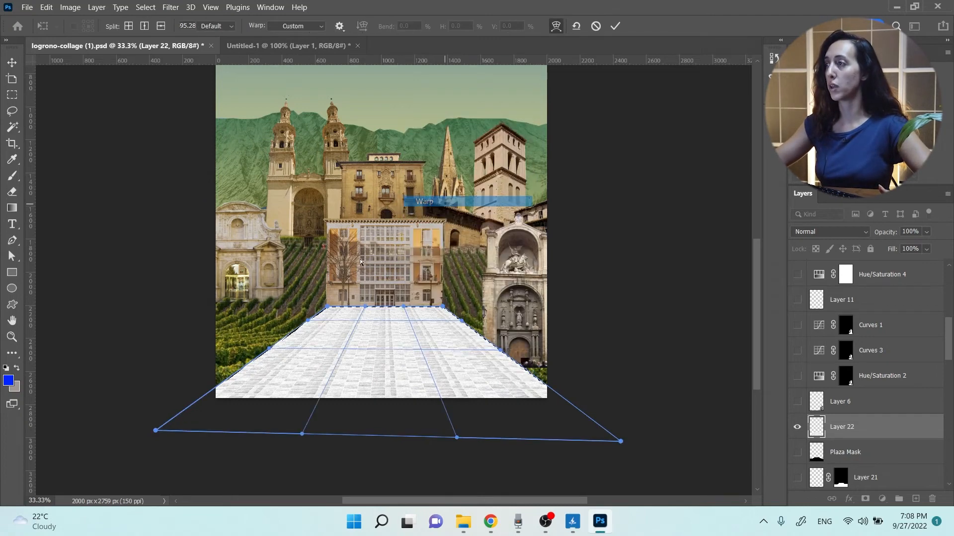
pyautogui.moveTo(156, 431); pyautogui.dragTo(133, 378)
pyautogui.moveTo(269, 352); pyautogui.dragTo(291, 356)
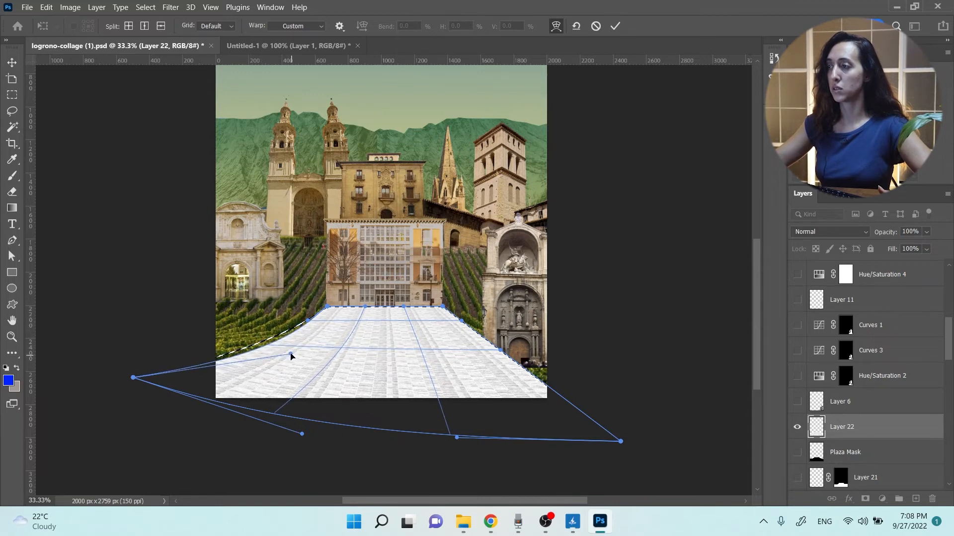
pyautogui.moveTo(133, 378); pyautogui.dragTo(126, 358)
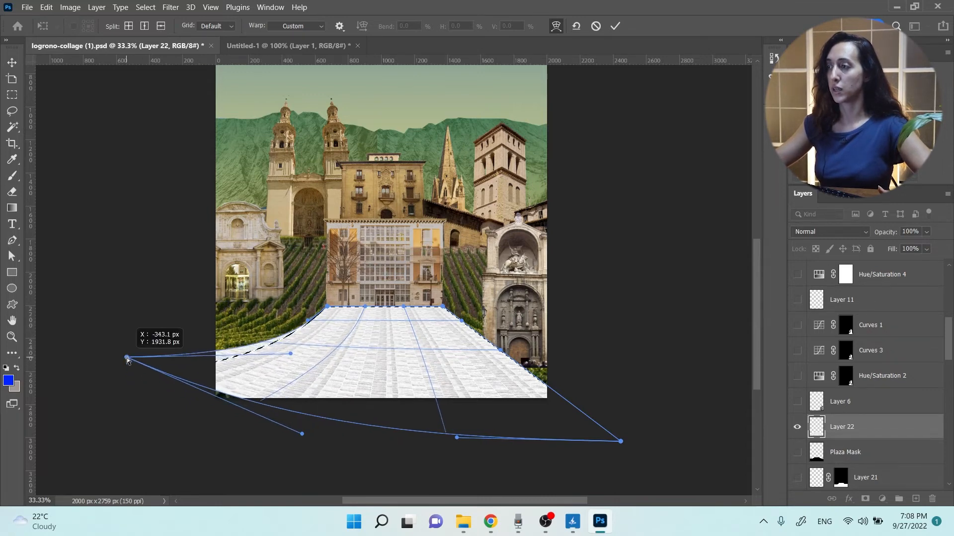
pyautogui.moveTo(126, 359); pyautogui.dragTo(95, 368)
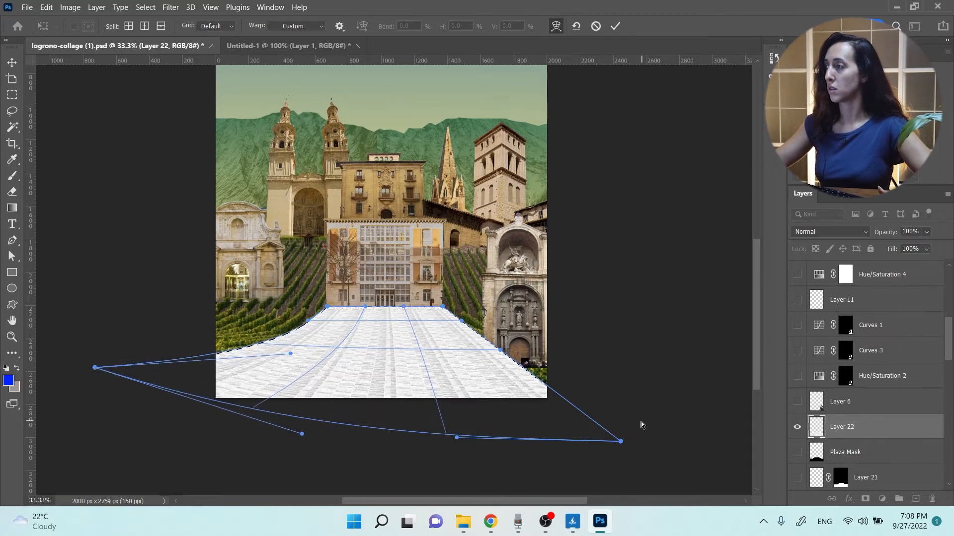
# Warp the paving's lower-right corner outward and upward to match the opposite curve, apply the transform and deselect.
pyautogui.moveTo(621, 442); pyautogui.dragTo(652, 401)
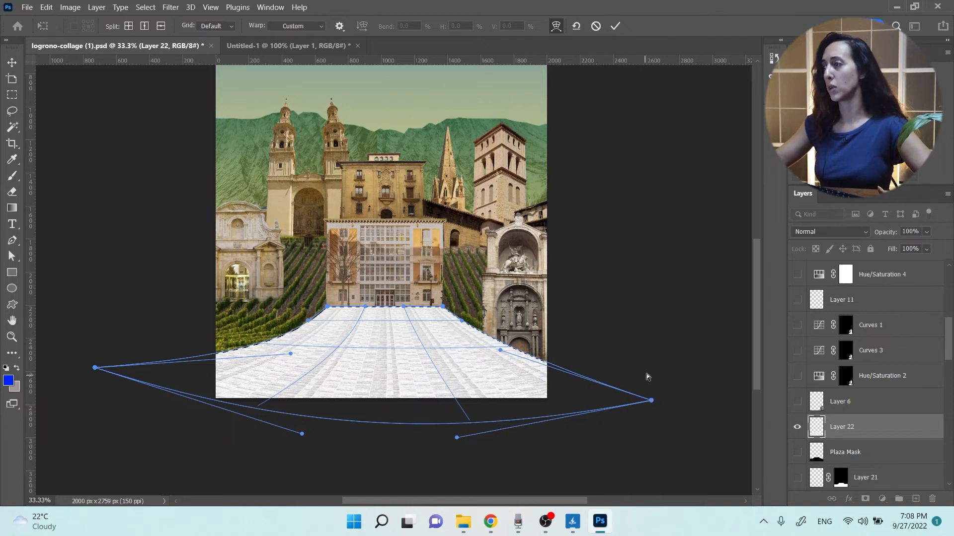
pyautogui.press('Return')
pyautogui.press('m')
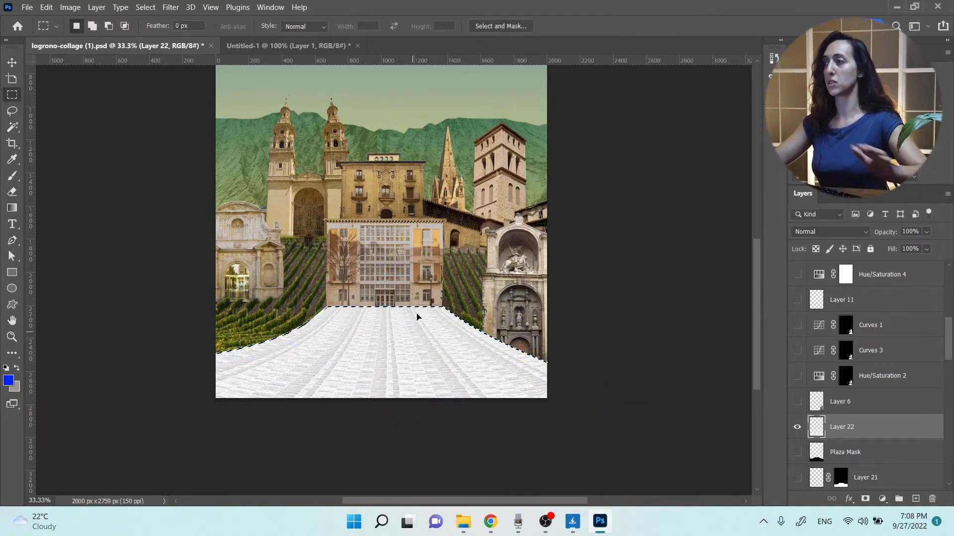
pyautogui.click(494, 245)
# Show the statue on Layer 6 in the collage.
pyautogui.scroll(3, 523, 303)
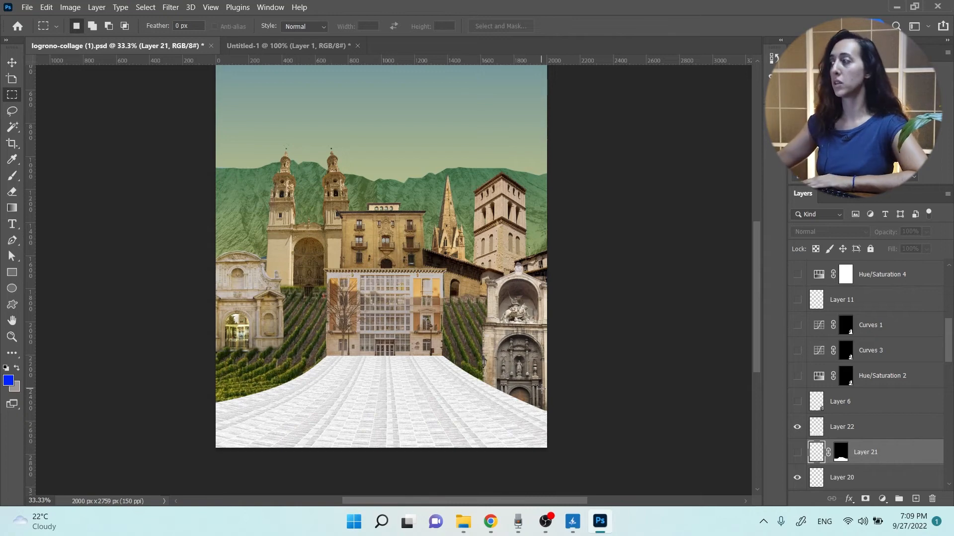
pyautogui.click(791, 401)
pyautogui.click(797, 402)
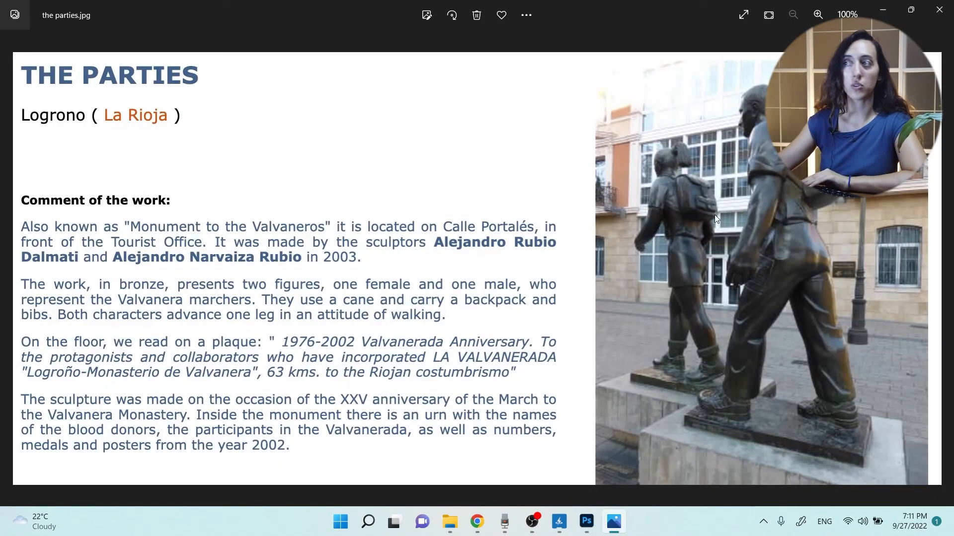
# Copy the parties.jpg statue image and paste it into a new 1870 × 872 pixel Photoshop document.
pyautogui.rightClick(668, 132)
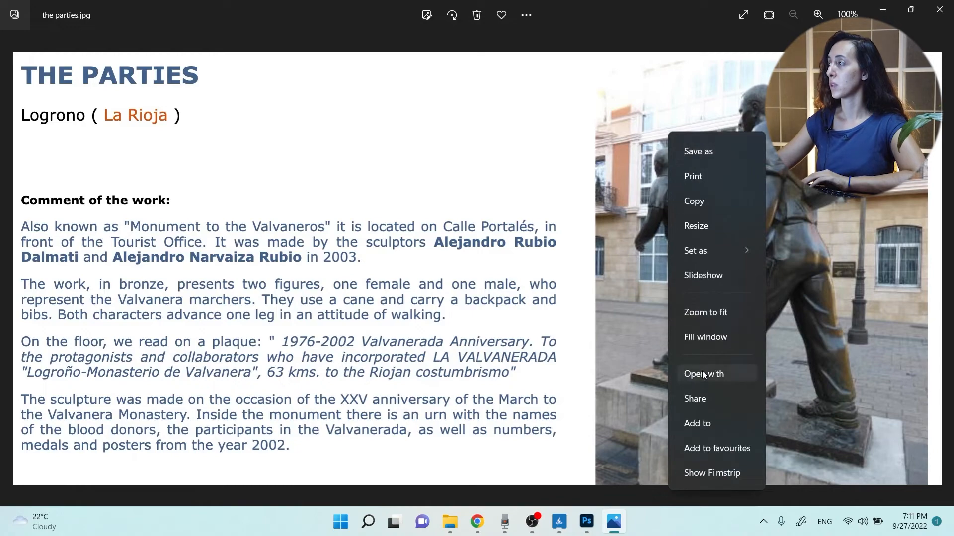
pyautogui.click(711, 204)
pyautogui.moveTo(478, 521)
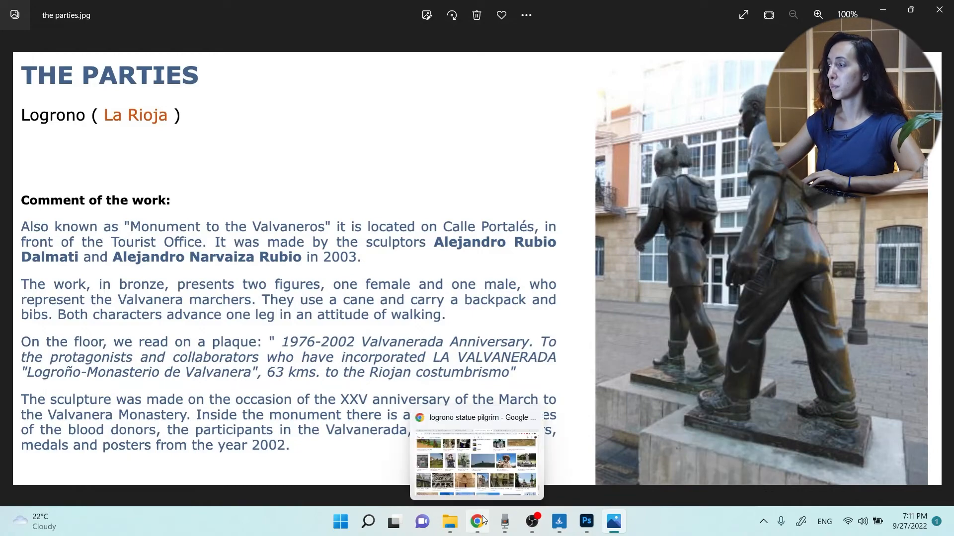
pyautogui.click(477, 457)
pyautogui.click(586, 522)
pyautogui.hotkey('ctrl', 'n')
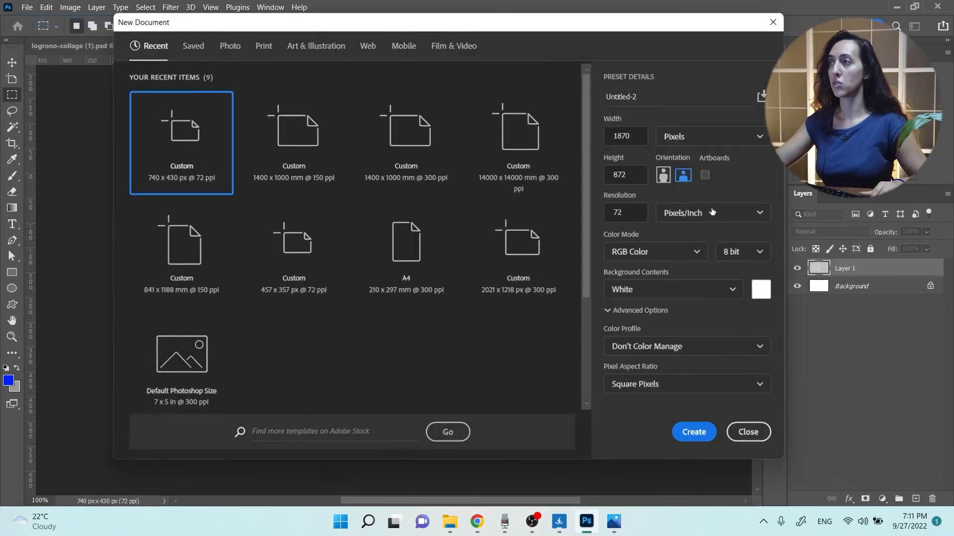
pyautogui.click(694, 433)
pyautogui.hotkey('ctrl', 'v')
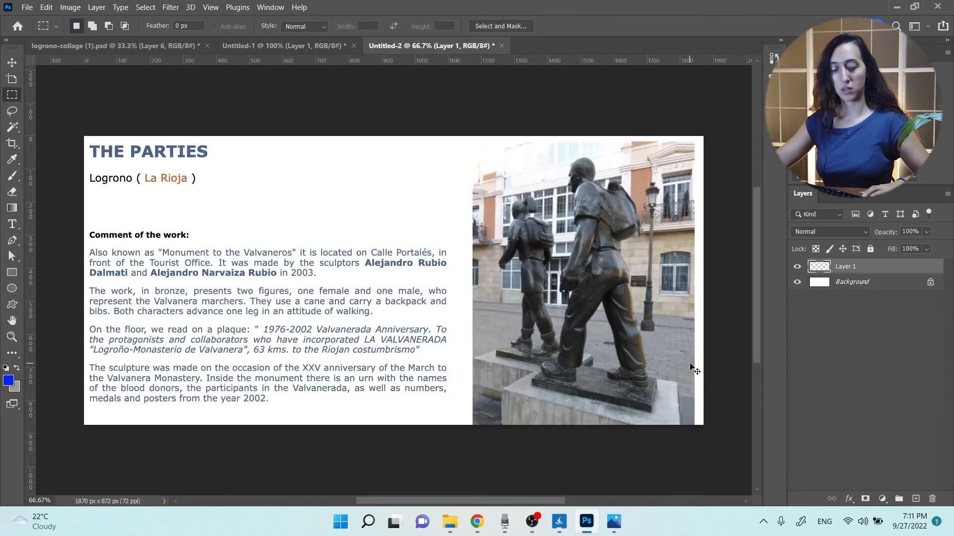
# Crop the document to just the photo of the two statues and add a new empty layer.
pyautogui.click(12, 78)
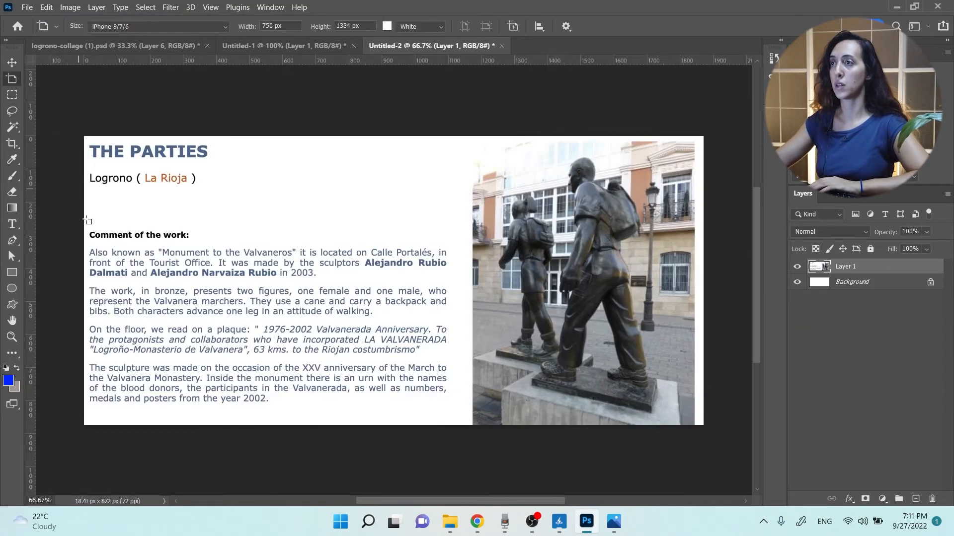
pyautogui.click(12, 144)
pyautogui.moveTo(82, 272); pyautogui.dragTo(278, 285)
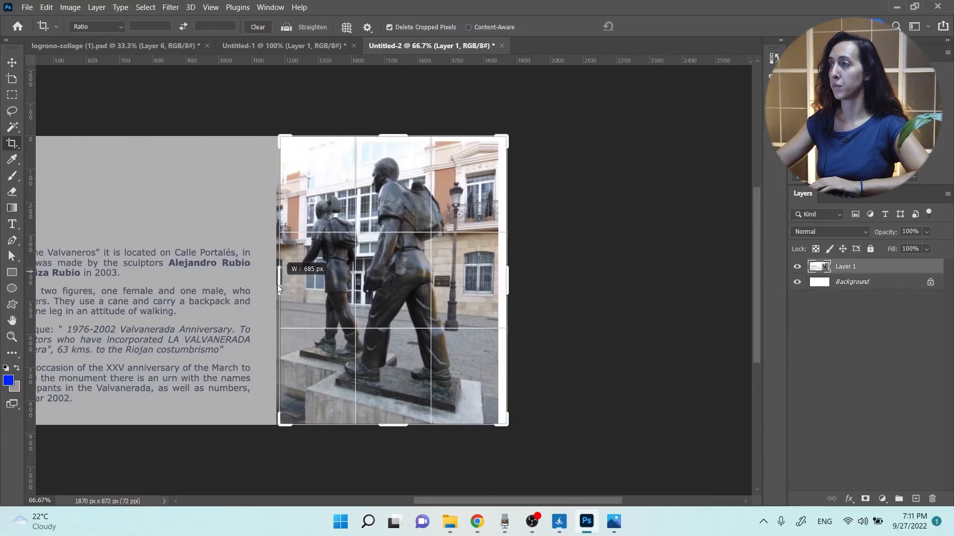
pyautogui.moveTo(511, 285); pyautogui.dragTo(498, 285)
pyautogui.press('Return')
pyautogui.click(915, 498)
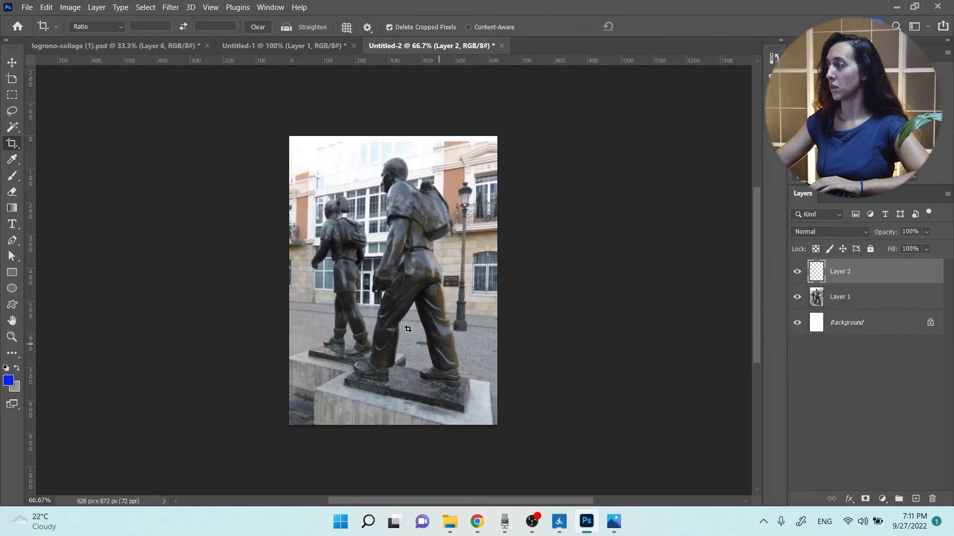
# Trace the smaller statue's outline with the Pen tool from the hand up the arm and around the head.
pyautogui.click(13, 114)
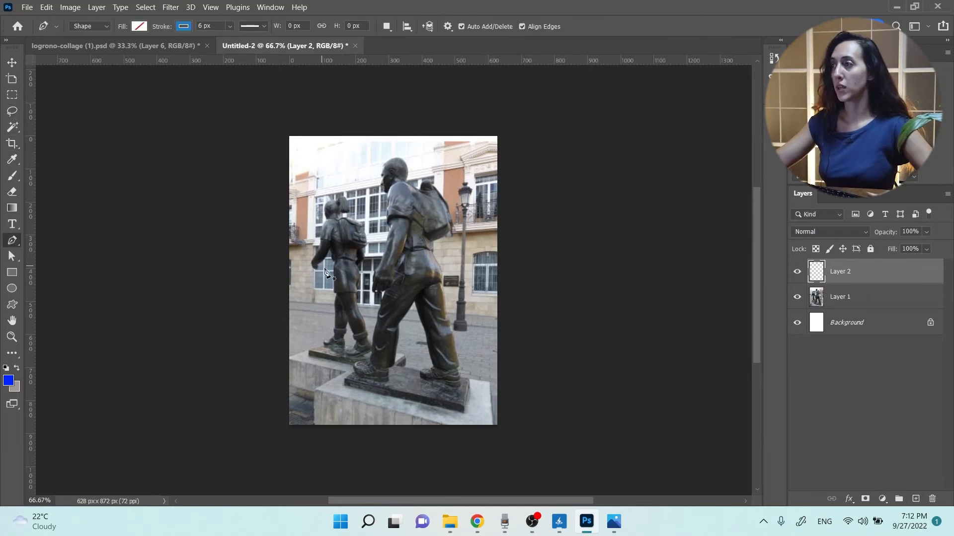
pyautogui.click(313, 267)
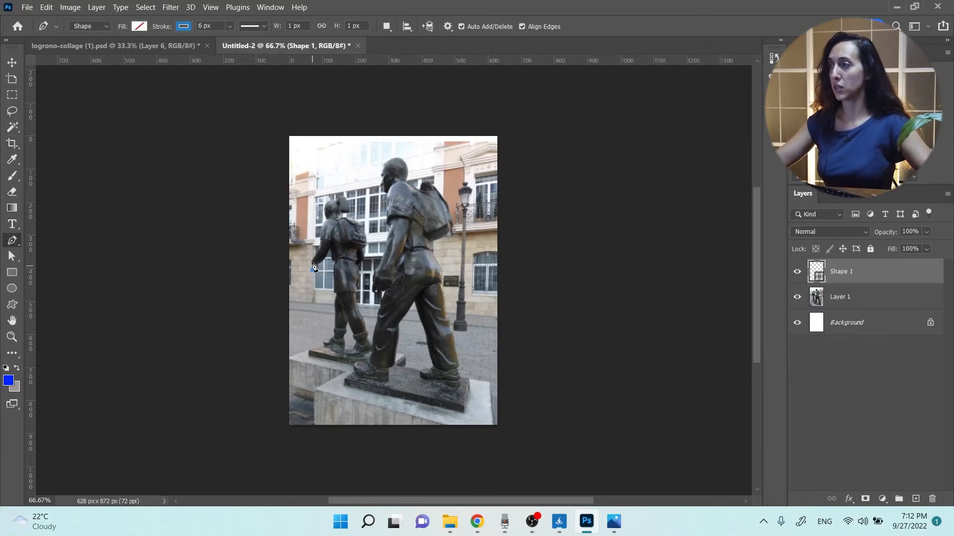
pyautogui.moveTo(312, 258); pyautogui.dragTo(315, 256)
pyautogui.click(320, 243)
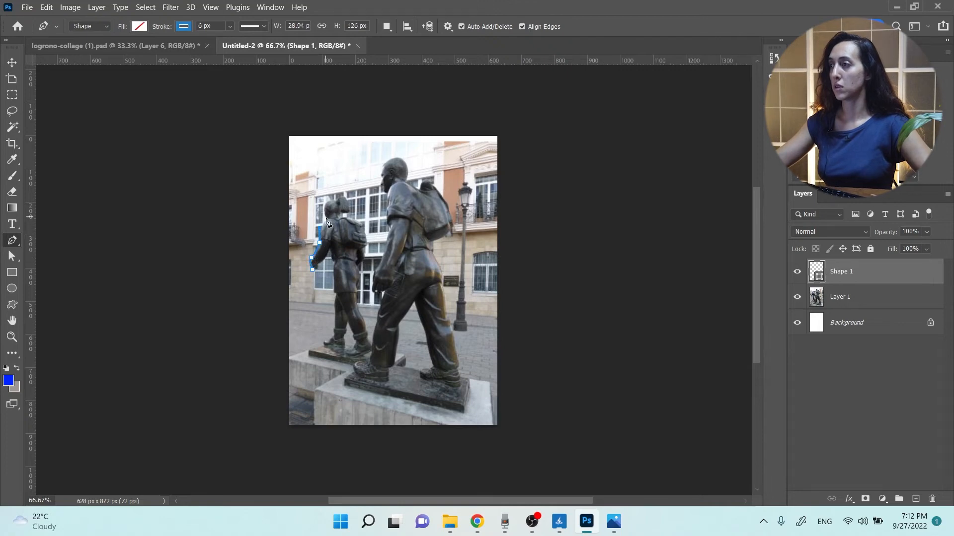
pyautogui.click(332, 200)
pyautogui.click(343, 195)
pyautogui.click(346, 199)
pyautogui.click(348, 211)
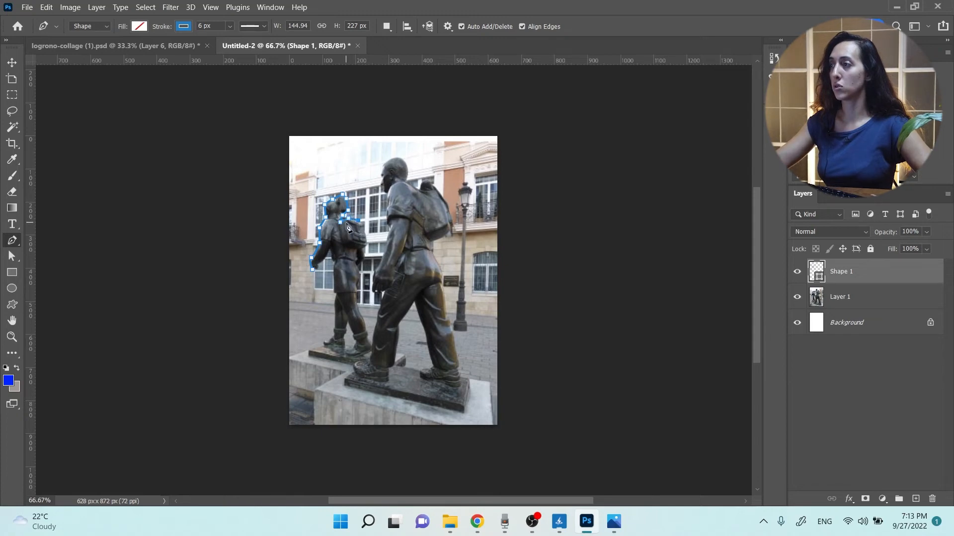
# Undo the last pen anchor points placed over the smaller statue's backpack.
pyautogui.scroll(5, 347, 227)
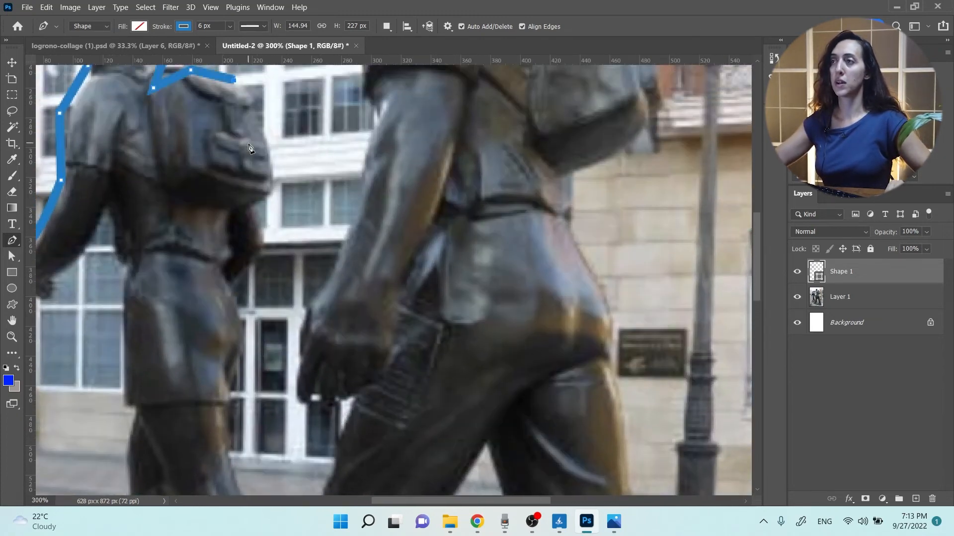
pyautogui.scroll(3, 224, 134)
pyautogui.hotkey('ctrl', 'z')
pyautogui.hotkey('ctrl', 'z')
pyautogui.hotkey('ctrl', 'z')
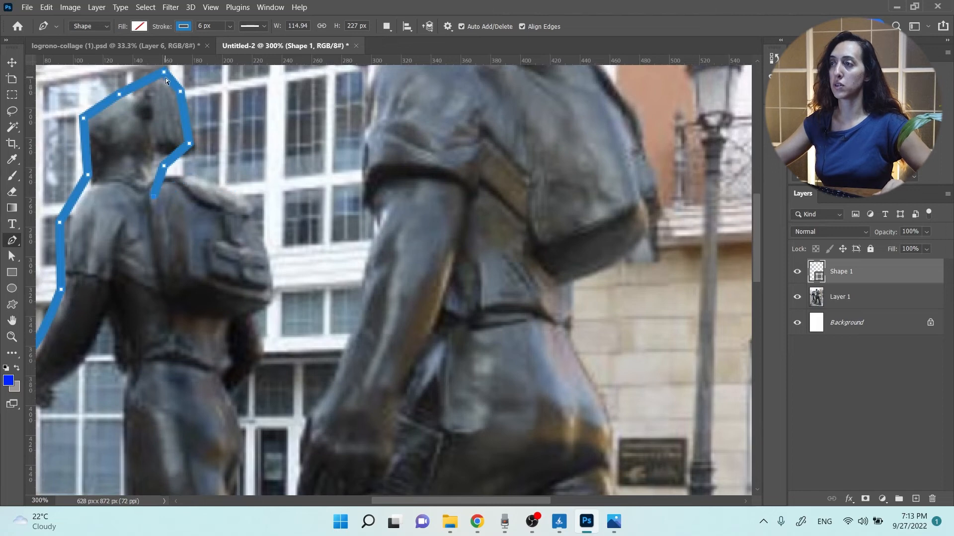
# Set the pen shape to no stroke and a solid black fill.
pyautogui.click(187, 29)
pyautogui.click(111, 50)
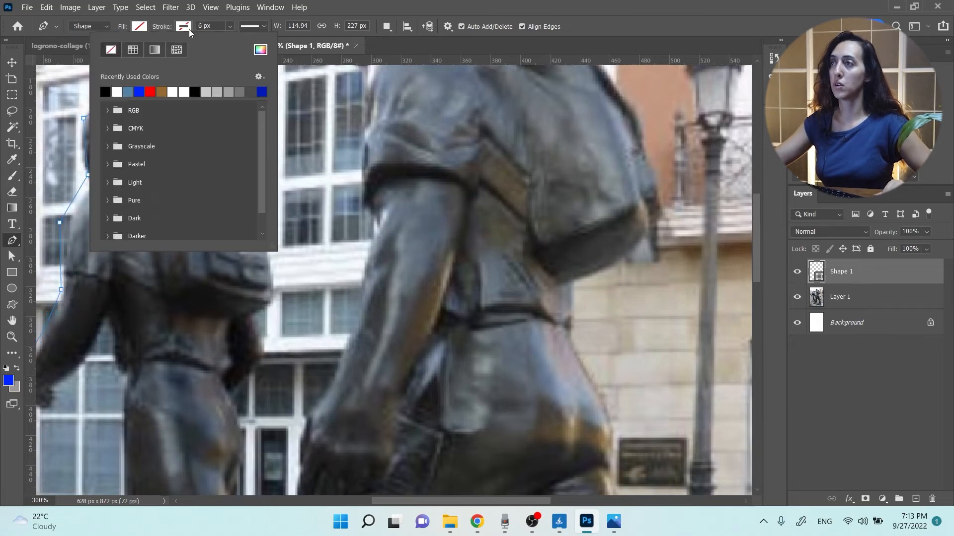
pyautogui.click(138, 26)
pyautogui.click(61, 90)
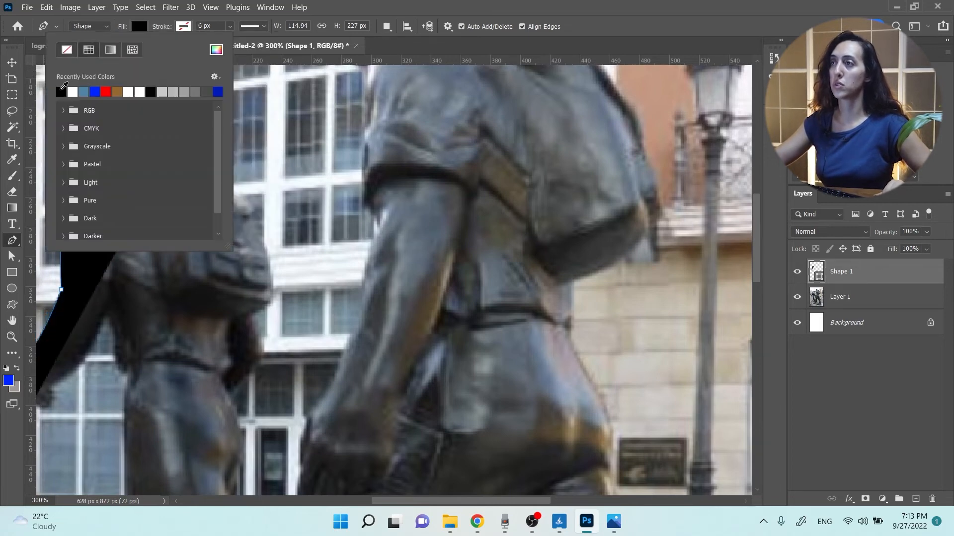
pyautogui.click(349, 17)
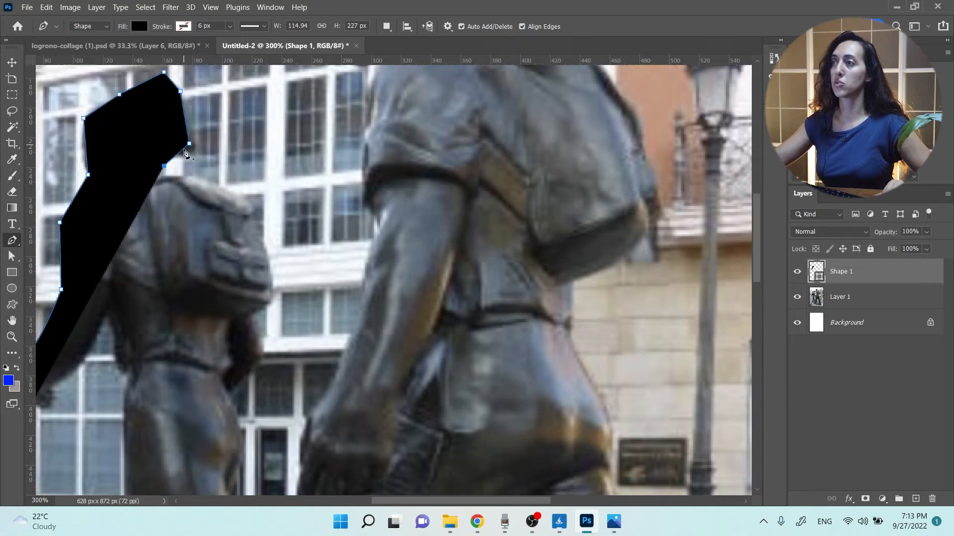
# Reposition the anchor point at the tip of the statue's hair and continue the outline under the hair to the neck.
pyautogui.press('a')
pyautogui.moveTo(167, 171); pyautogui.dragTo(187, 154)
pyautogui.press('p')
pyautogui.click(186, 155)
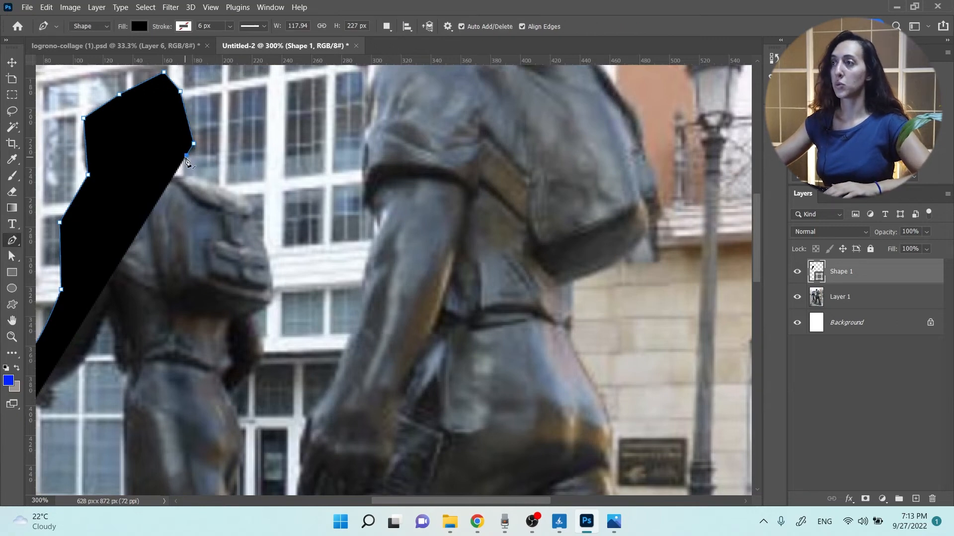
pyautogui.click(174, 148)
pyautogui.click(161, 152)
pyautogui.click(153, 163)
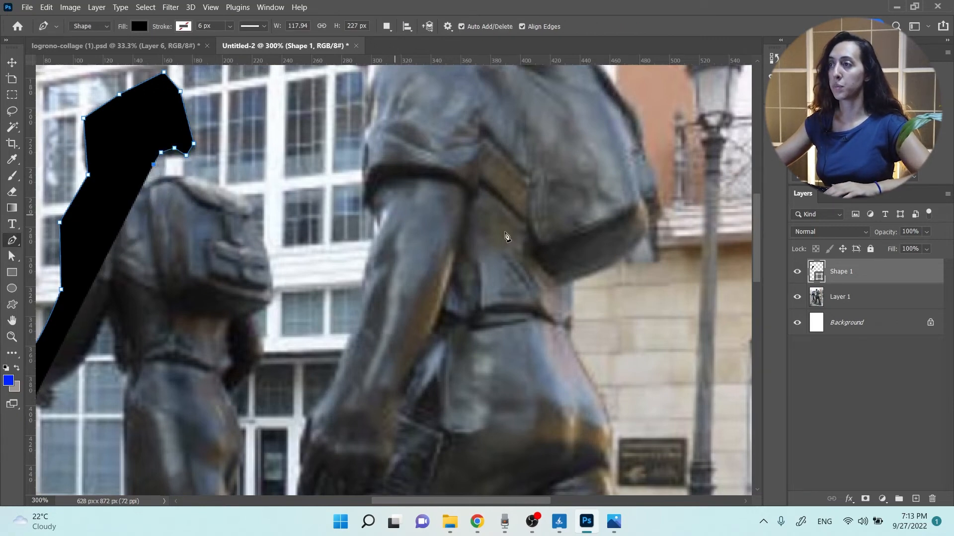
# Lower the shape's opacity to 52% and continue the outline from the neck over the top of the backpack.
pyautogui.click(927, 232)
pyautogui.moveTo(941, 246); pyautogui.dragTo(905, 250)
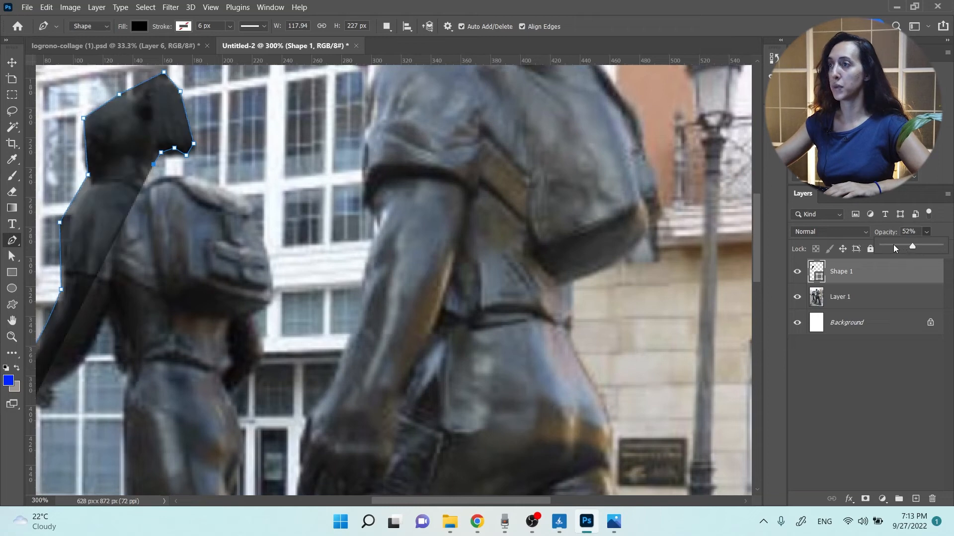
pyautogui.click(149, 167)
pyautogui.click(152, 179)
pyautogui.click(167, 177)
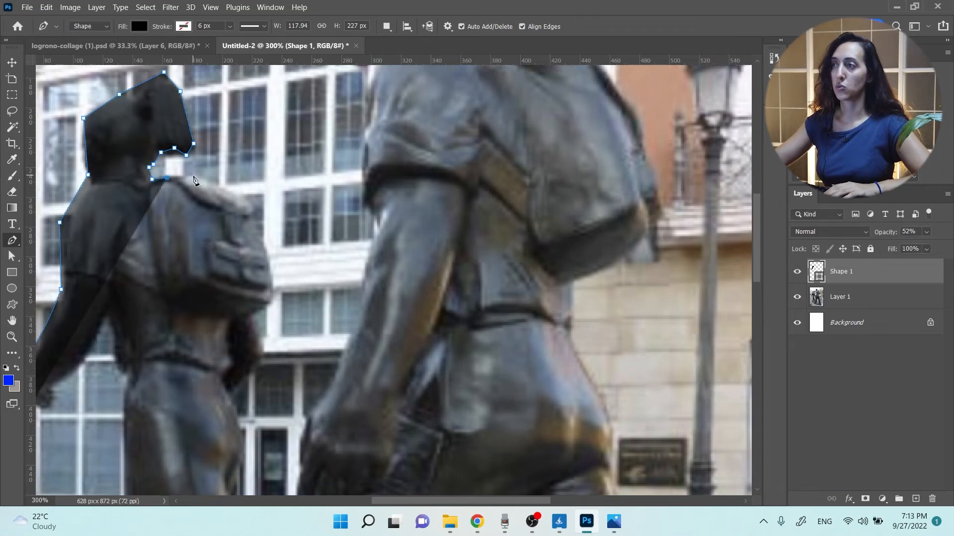
pyautogui.click(228, 190)
pyautogui.click(245, 200)
pyautogui.click(256, 215)
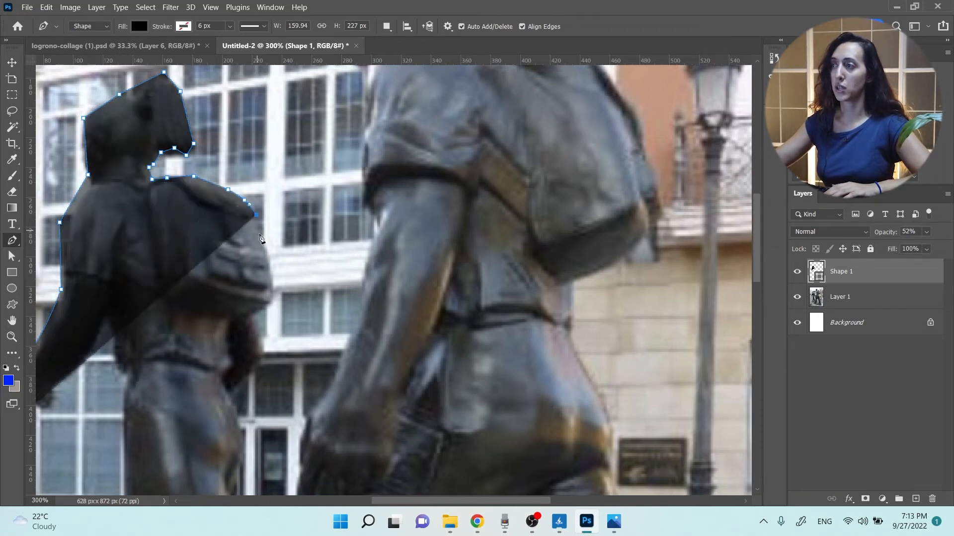
# Continue the pen outline down the outer side of the backpack and around the bent elbow.
pyautogui.click(261, 238)
pyautogui.click(271, 269)
pyautogui.click(273, 298)
pyautogui.click(264, 310)
pyautogui.click(253, 321)
pyautogui.click(261, 348)
pyautogui.moveTo(259, 364); pyautogui.dragTo(238, 396)
# Continue the pen outline down the smaller statue's hip to the hem of its clothing, redoing the misplaced hip point.
pyautogui.scroll(-1, 236, 400)
pyautogui.click(238, 386)
pyautogui.scroll(-2, 238, 387)
pyautogui.click(238, 368)
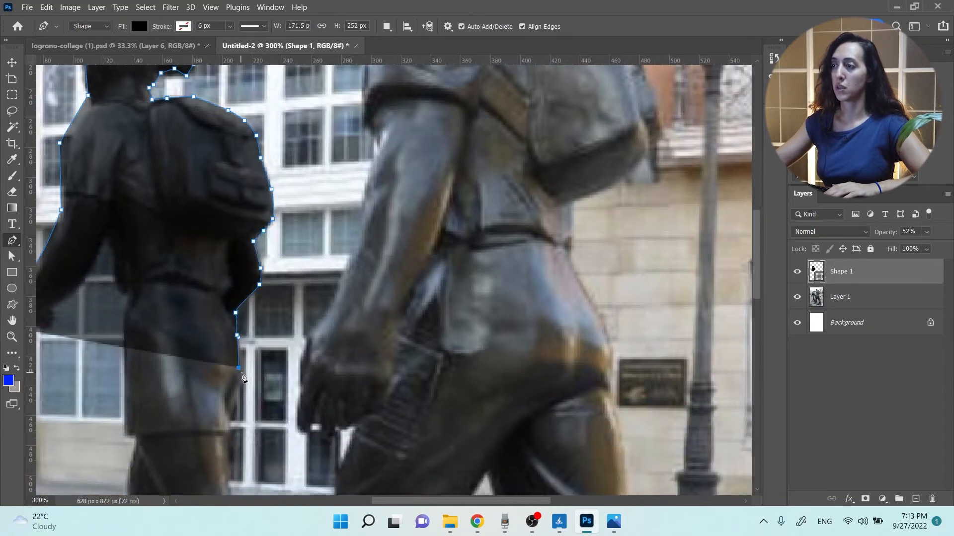
pyautogui.hotkey('ctrl', 'z')
pyautogui.click(247, 366)
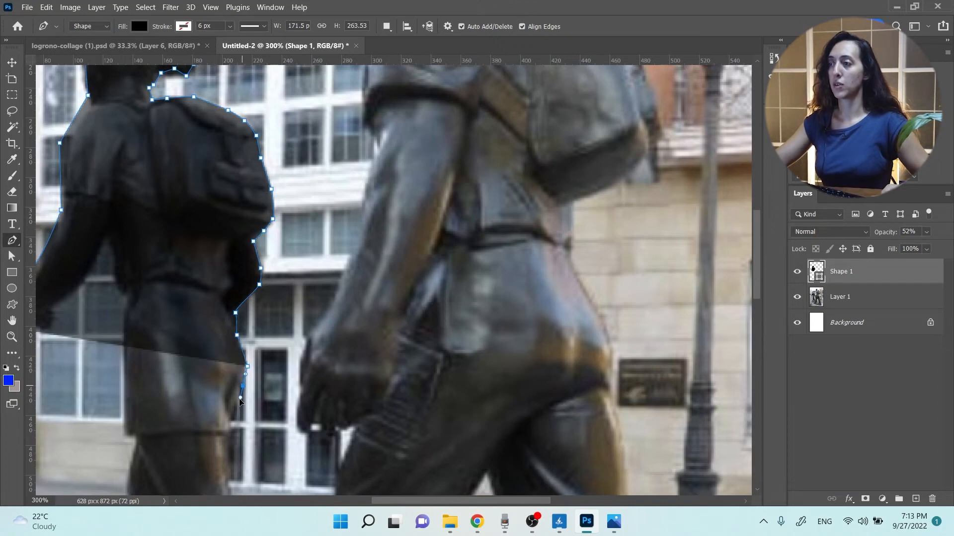
pyautogui.moveTo(239, 398); pyautogui.dragTo(240, 400)
pyautogui.scroll(-1, 238, 407)
pyautogui.click(237, 395)
pyautogui.scroll(-1, 237, 395)
pyautogui.click(235, 380)
pyautogui.scroll(-2, 236, 380)
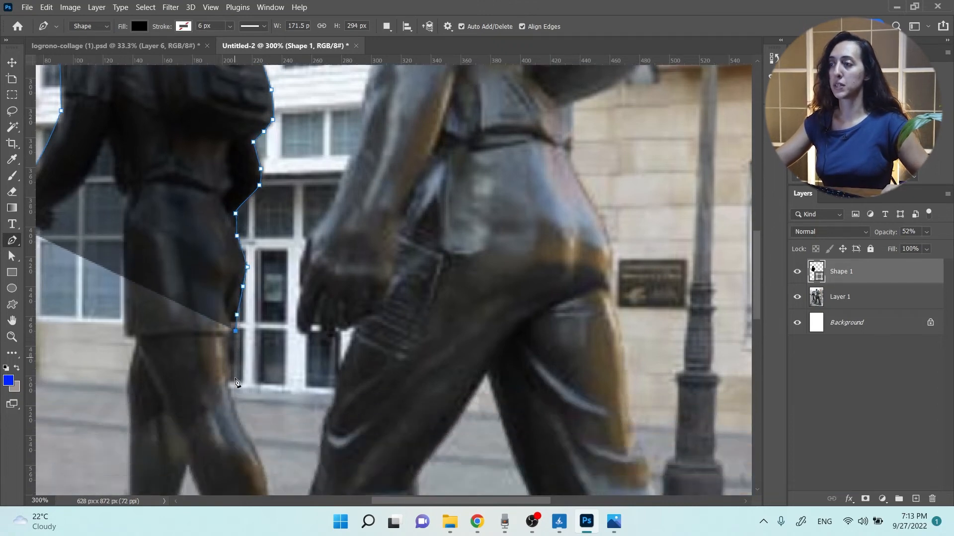
# Extend the pen outline from the hem down the back of the smaller statue's leg.
pyautogui.click(231, 355)
pyautogui.scroll(-2, 231, 356)
pyautogui.click(238, 359)
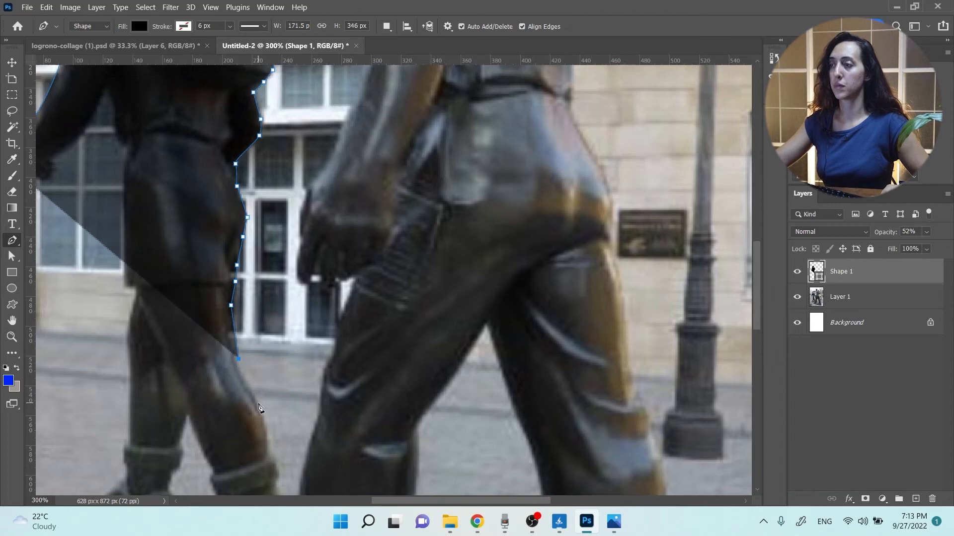
pyautogui.click(259, 407)
pyautogui.scroll(-2, 259, 408)
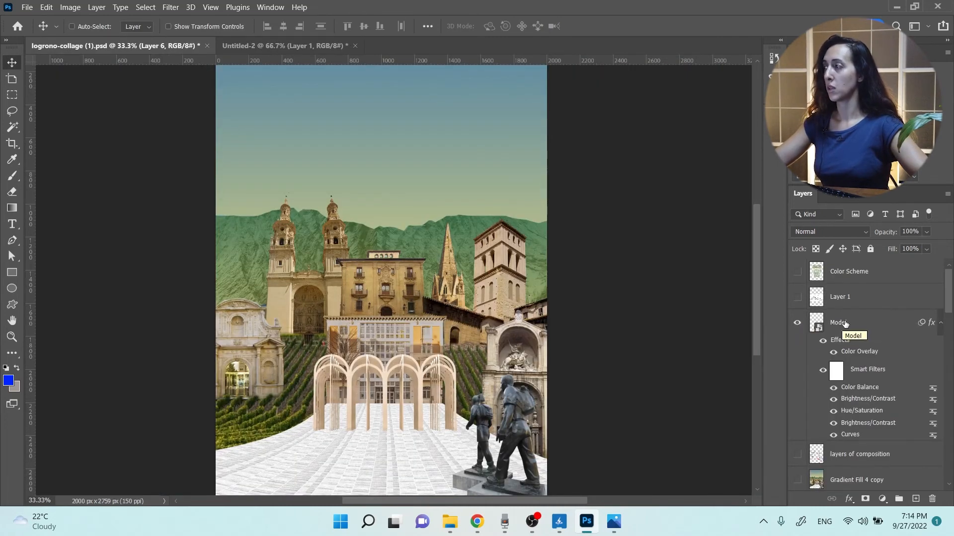
# Hide the Model layer's effects and smart filters and examine the arches in their original colour.
pyautogui.click(823, 340)
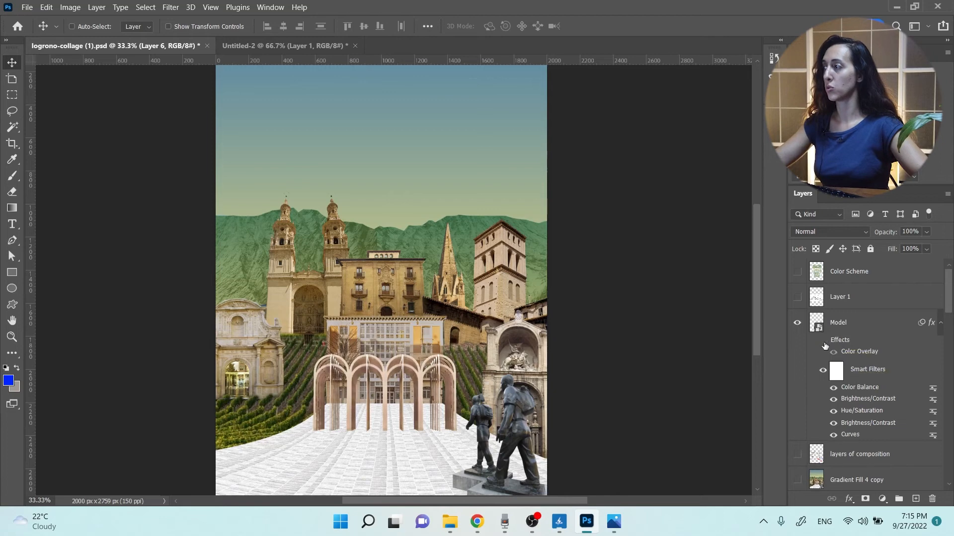
pyautogui.click(822, 369)
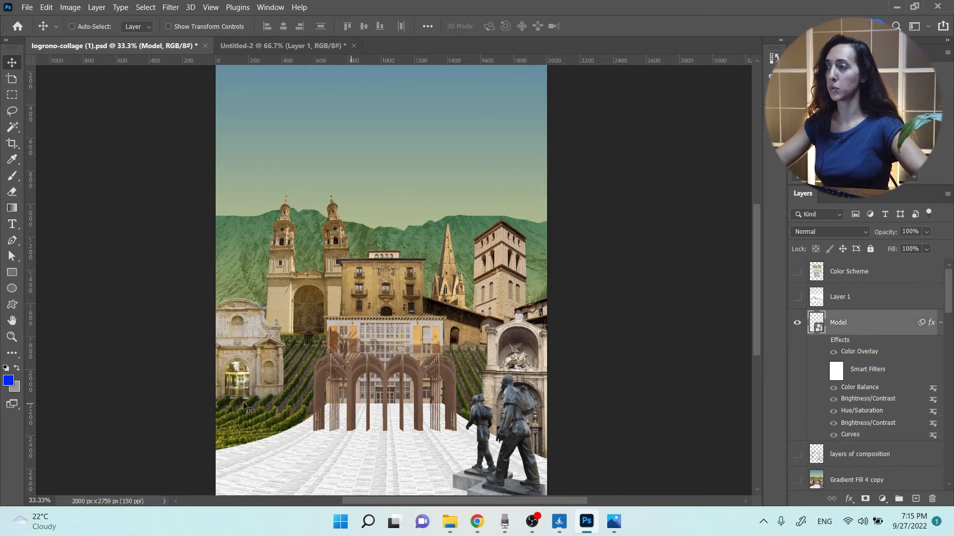
pyautogui.press('z')
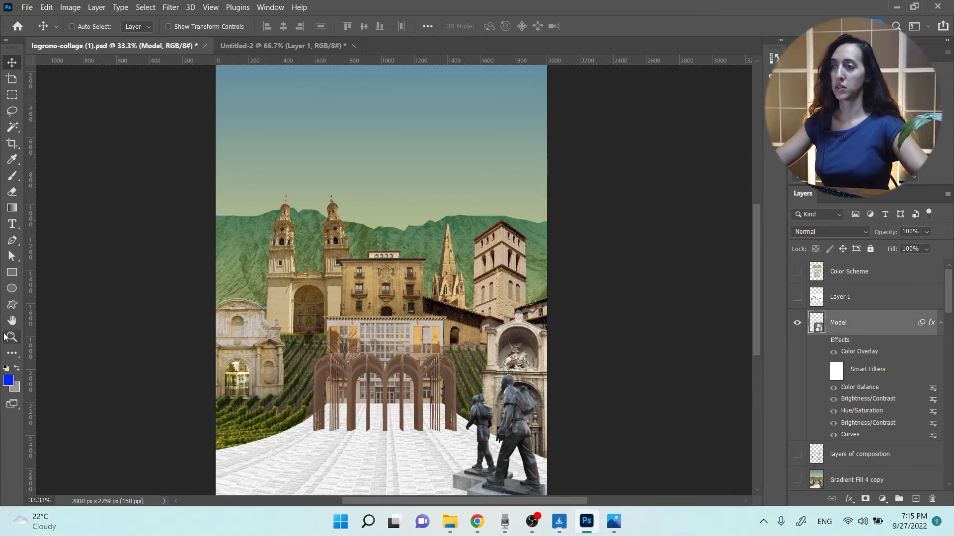
pyautogui.moveTo(455, 386); pyautogui.dragTo(473, 373)
pyautogui.click(473, 373)
pyautogui.click(475, 372)
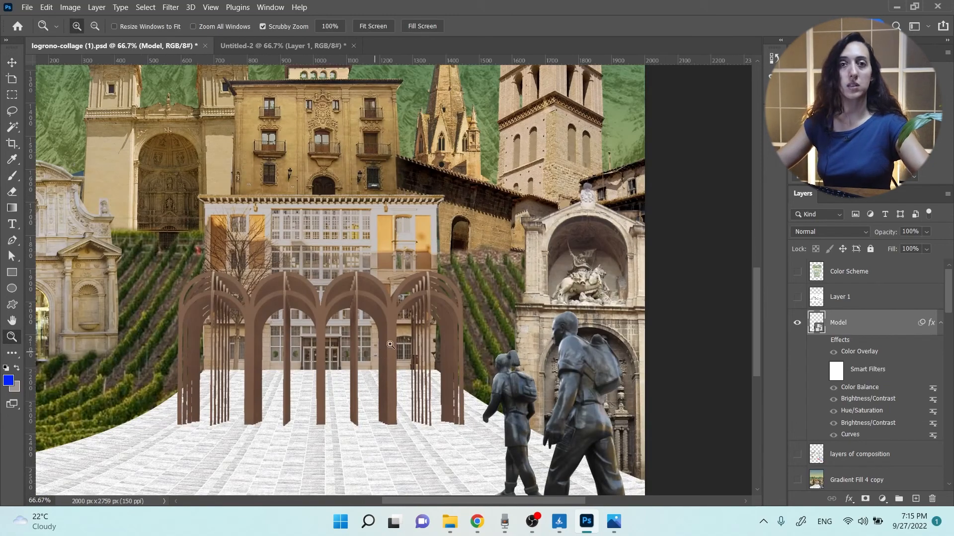
# Show the Model layer's Color Overlay effect and review its blend mode options and settings, keeping Hard Light at 60% opacity.
pyautogui.click(832, 352)
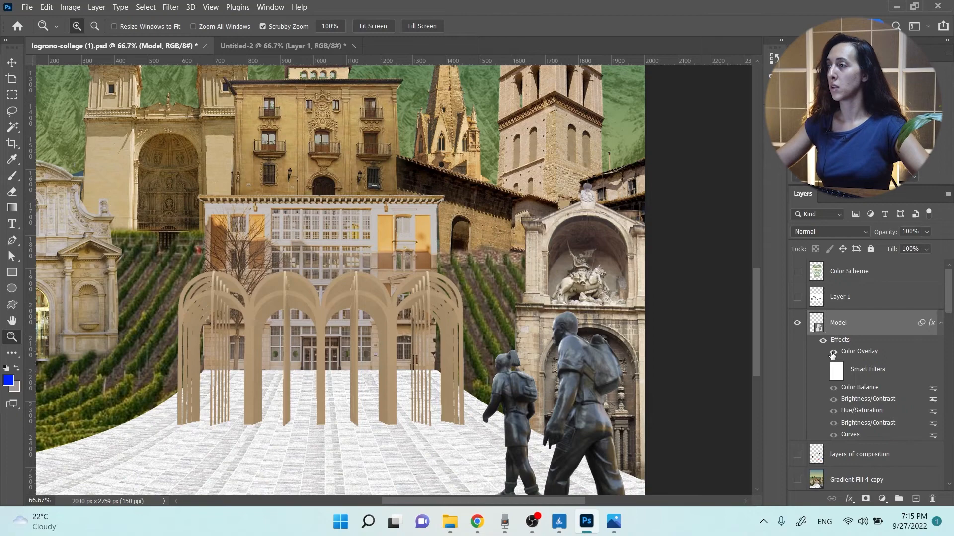
pyautogui.doubleClick(870, 355)
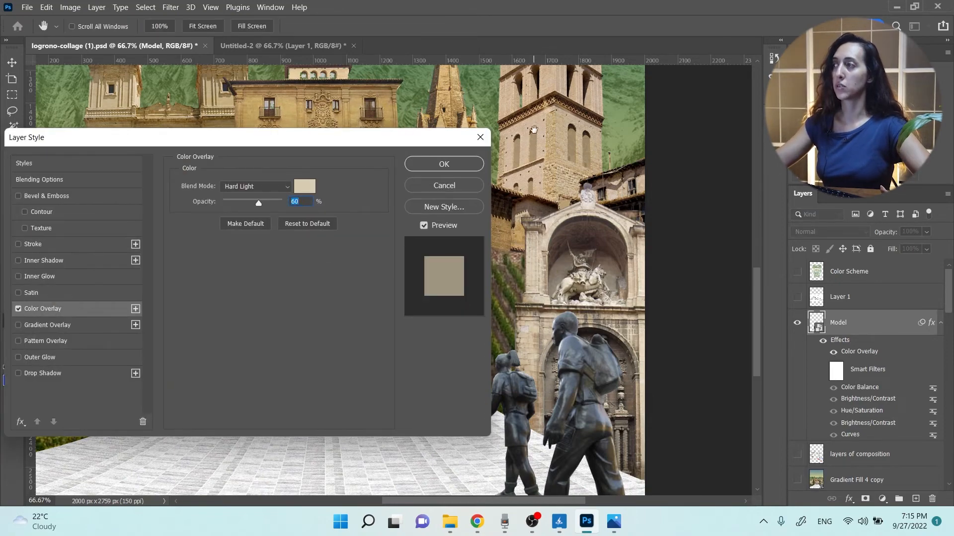
pyautogui.click(275, 188)
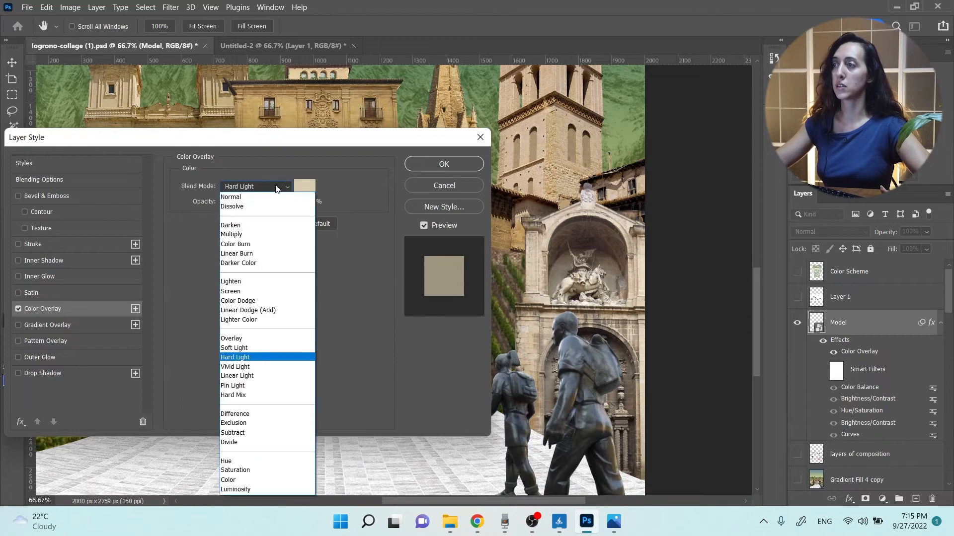
pyautogui.click(277, 187)
pyautogui.click(439, 165)
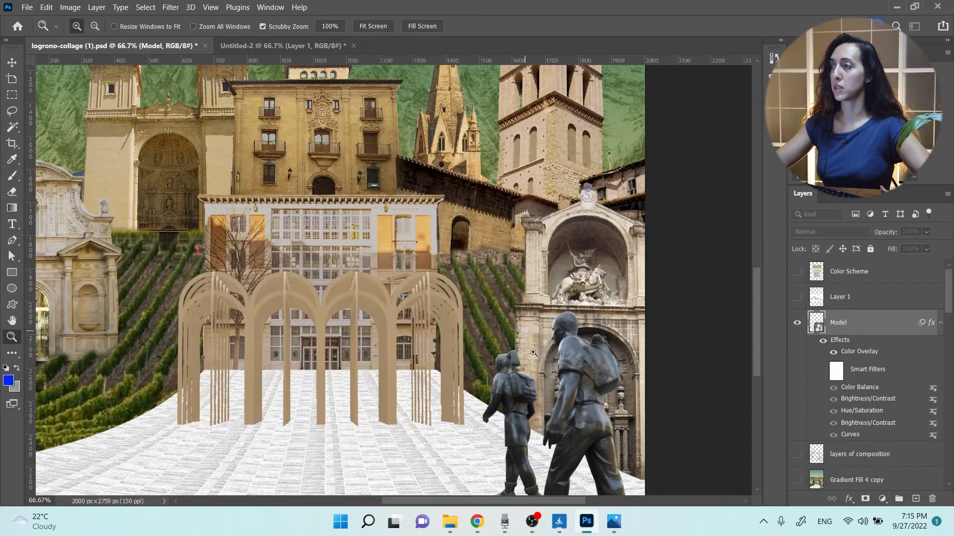
# Toggle the Model layer's effects off and on to compare the arches with and without the colour overlay.
pyautogui.click(825, 343)
pyautogui.click(824, 342)
pyautogui.click(824, 342)
pyautogui.click(824, 342)
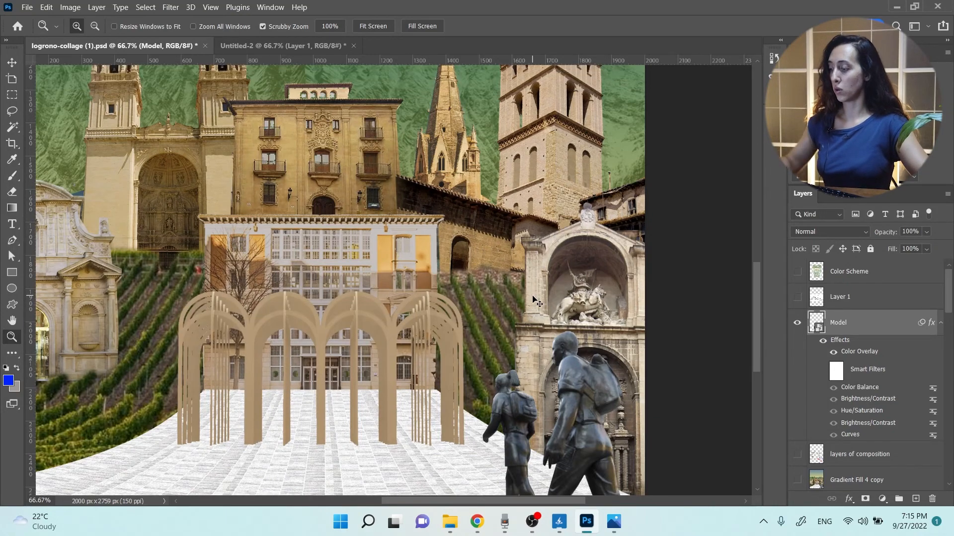
pyautogui.hotkey('ctrl', '-')
pyautogui.hotkey('ctrl', '-')
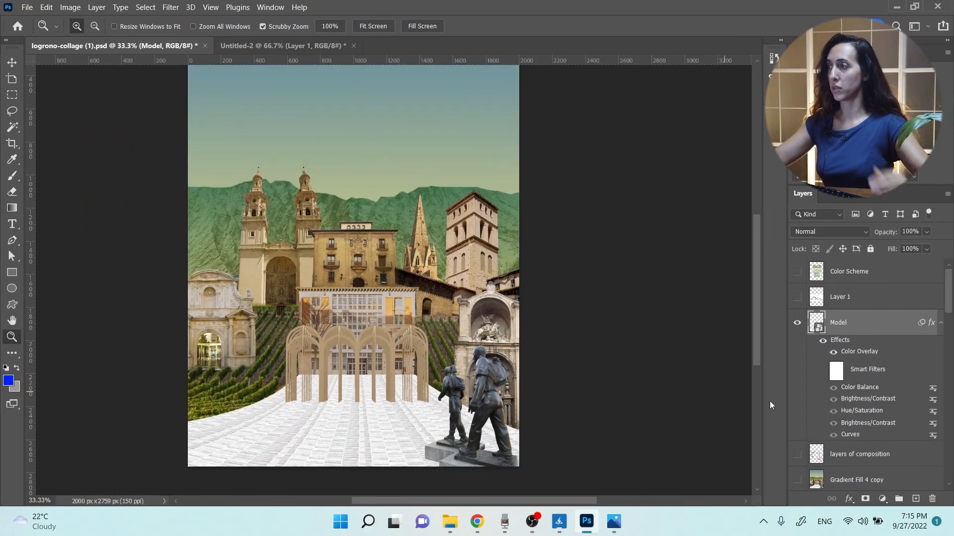
# Toggle the Model layer's smart filters, including Color Balance, Brightness/Contrast and Hue/Saturation, to compare their influence on the arches.
pyautogui.click(833, 388)
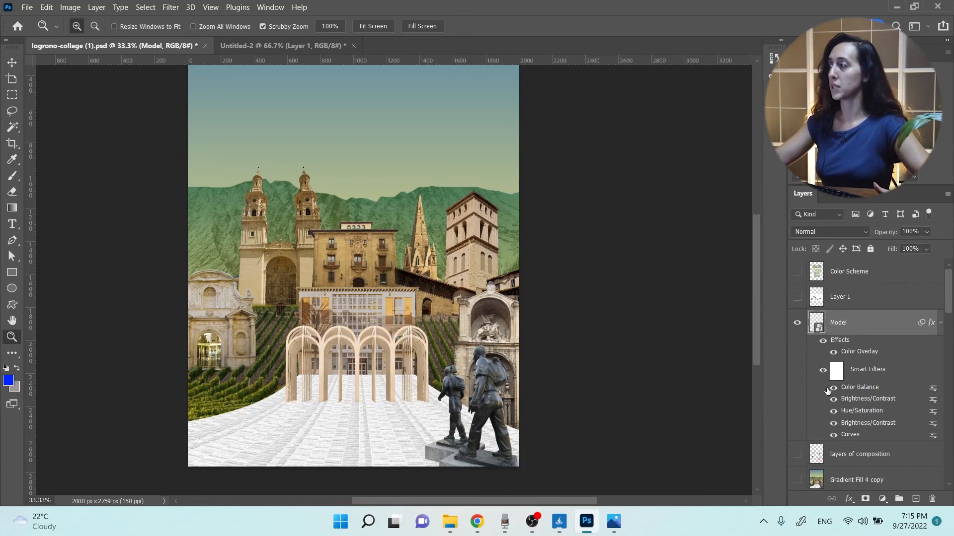
pyautogui.click(833, 388)
pyautogui.moveTo(833, 400)
pyautogui.mouseDown()
pyautogui.moveTo(832, 436)
pyautogui.moveTo(837, 392)
pyautogui.mouseUp()
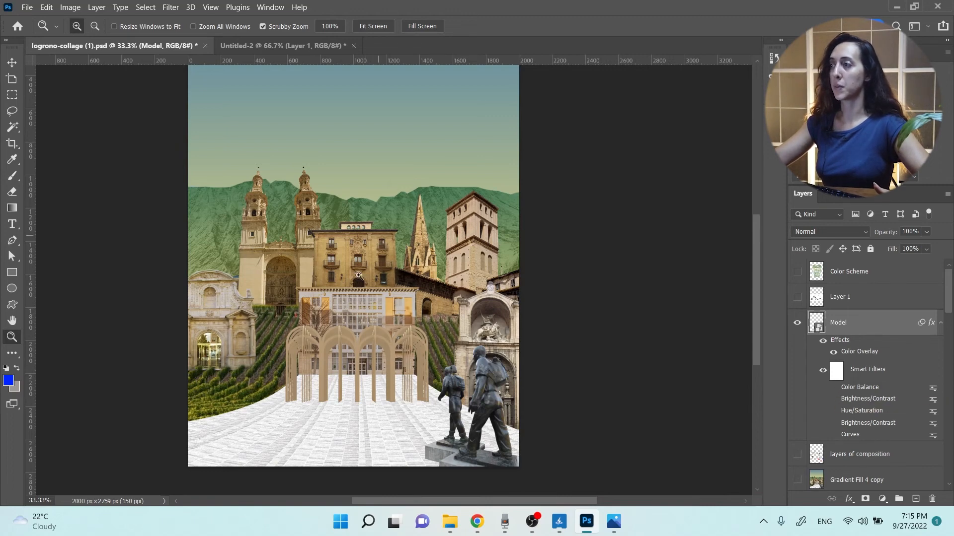
pyautogui.click(834, 387)
pyautogui.click(833, 399)
pyautogui.click(834, 412)
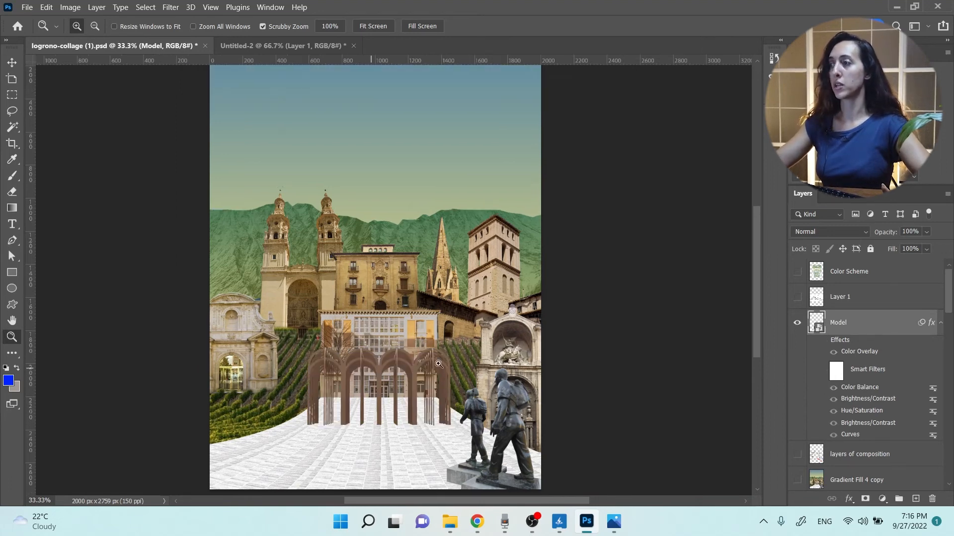
# Show the Model layer's effects and smart filters again.
pyautogui.click(823, 341)
pyautogui.click(823, 370)
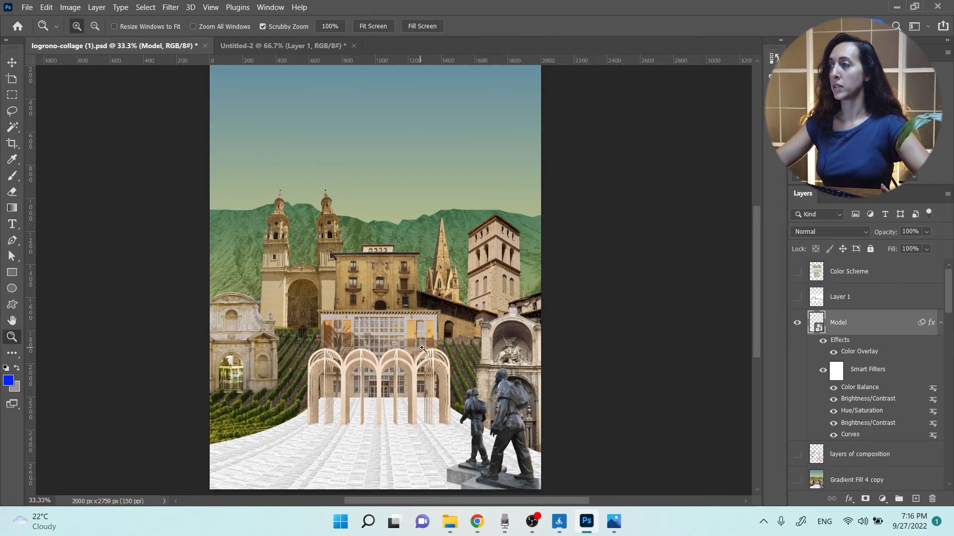
# Show the Gradient Fill 4 copy layer and move it directly below the Model layer, above layers of composition.
pyautogui.keyDown('alt'); pyautogui.click(519, 338); pyautogui.keyUp('alt')
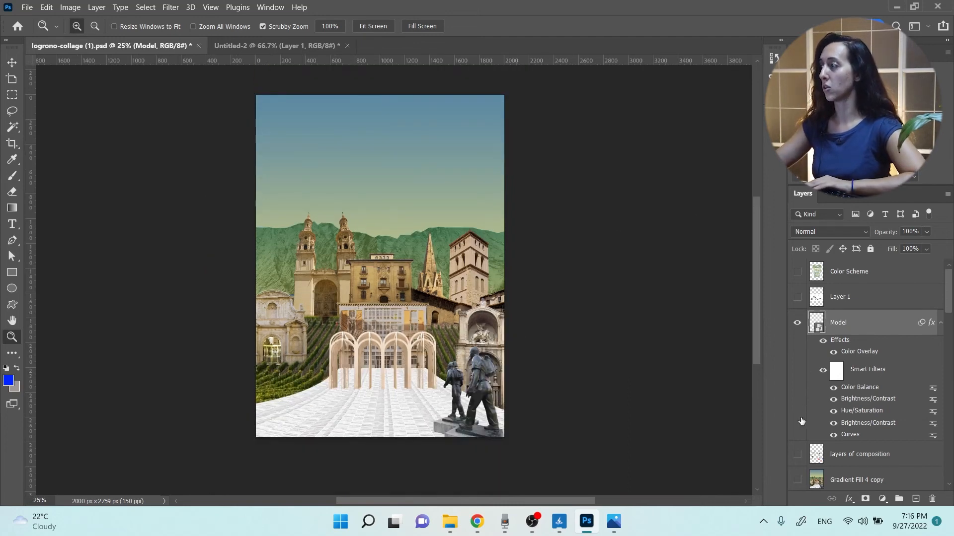
pyautogui.scroll(-1, 802, 412)
pyautogui.click(798, 455)
pyautogui.moveTo(843, 464); pyautogui.dragTo(871, 431)
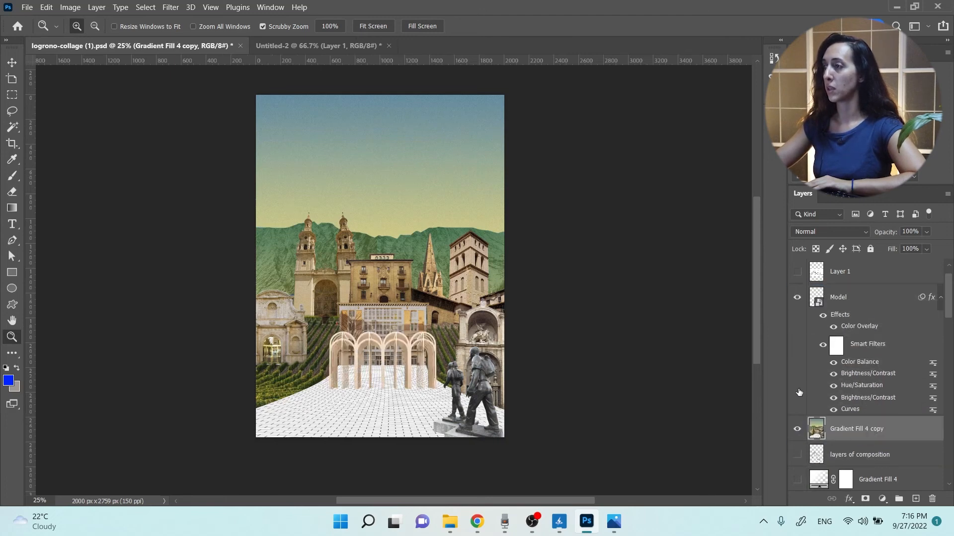
# Toggle the Gradient Fill 4 copy layer off and on to examine its grain in the sky, then the buildings and statues.
pyautogui.click(370, 190)
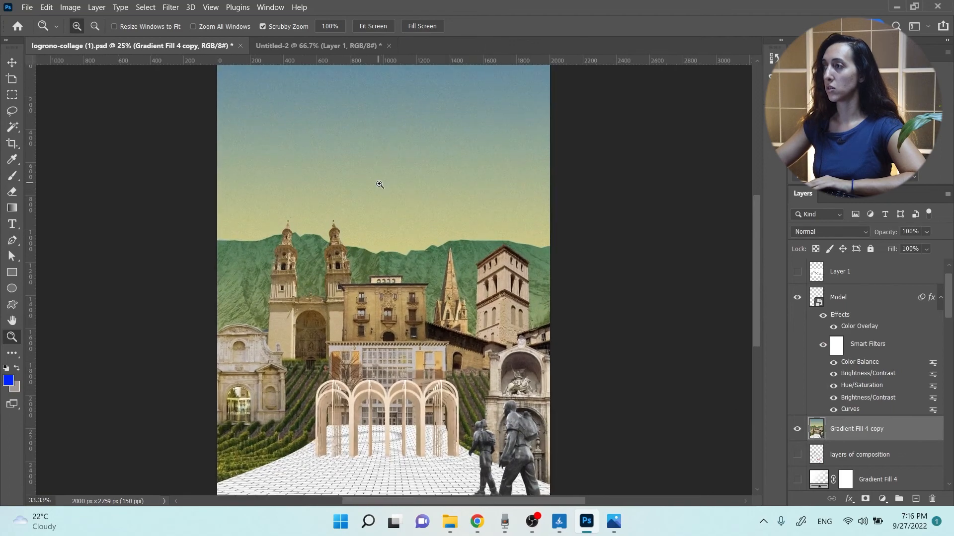
pyautogui.click(379, 184)
pyautogui.click(380, 184)
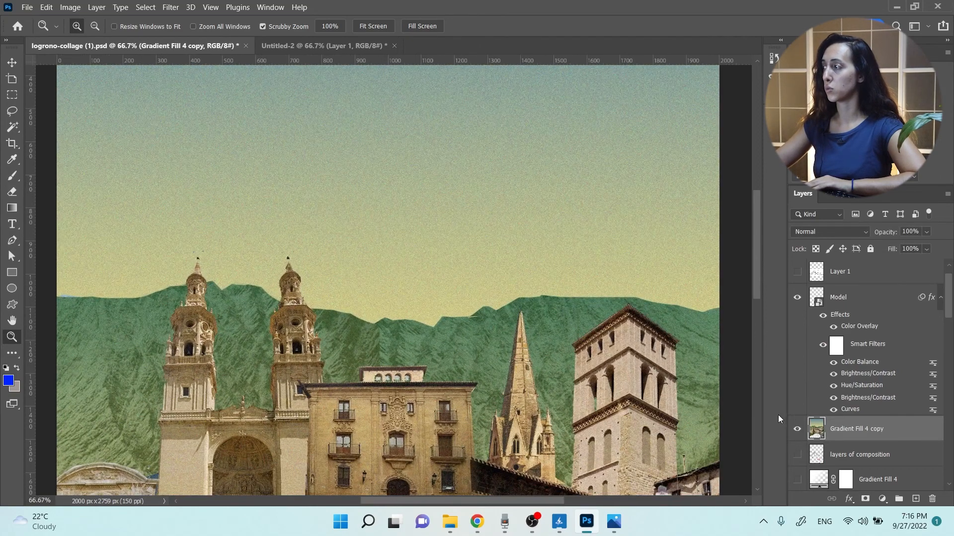
pyautogui.click(796, 429)
pyautogui.click(797, 429)
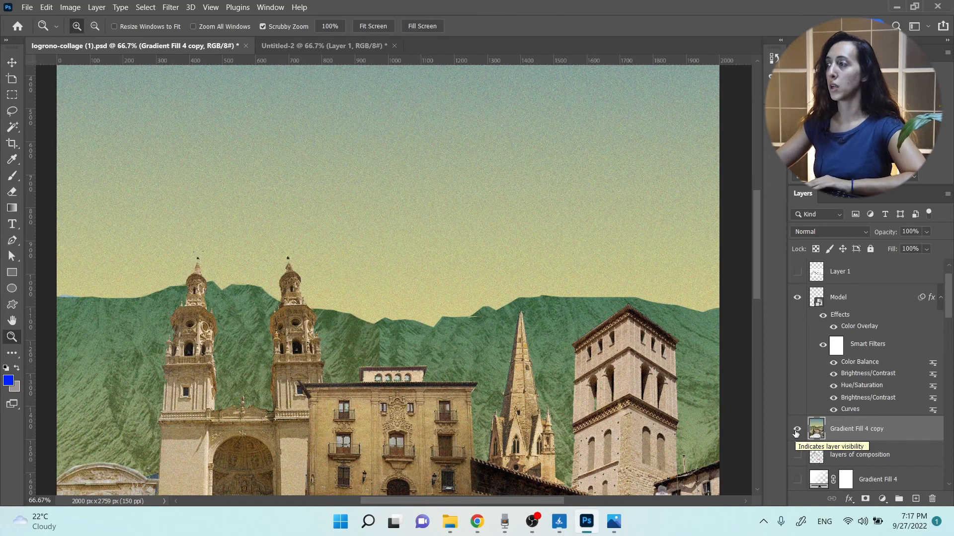
pyautogui.click(796, 429)
pyautogui.click(797, 430)
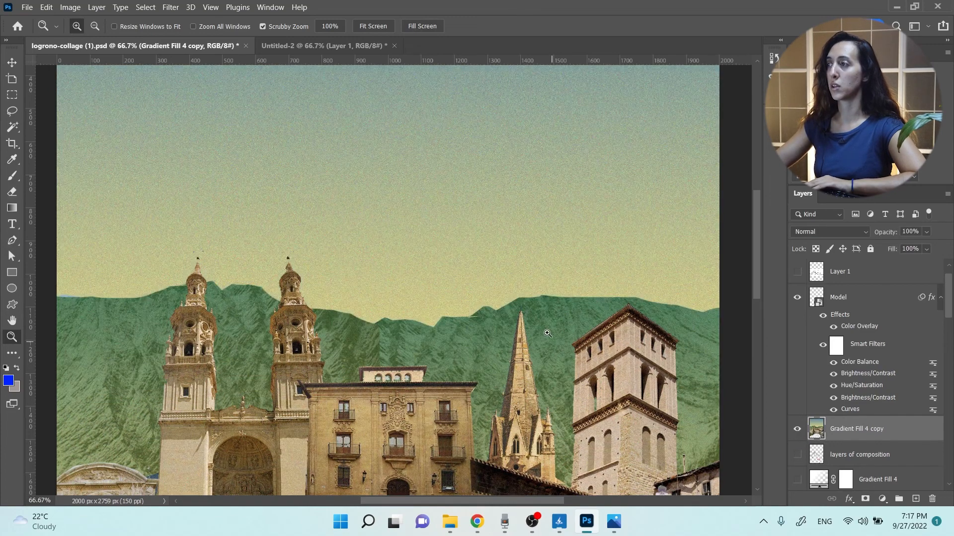
pyautogui.scroll(-5, 545, 320)
pyautogui.scroll(-5, 545, 321)
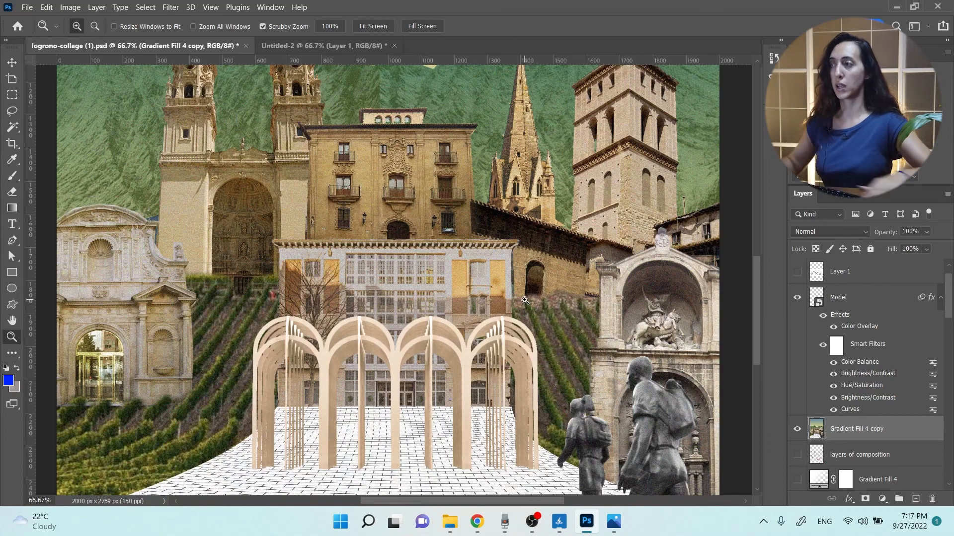
# Briefly show the Color Scheme reference layer over the whole collage, then hide it and review the composition's colours.
pyautogui.hotkey('ctrl', '-')
pyautogui.hotkey('ctrl', '-')
pyautogui.hotkey('ctrl', '-')
pyautogui.hotkey('ctrl', '-')
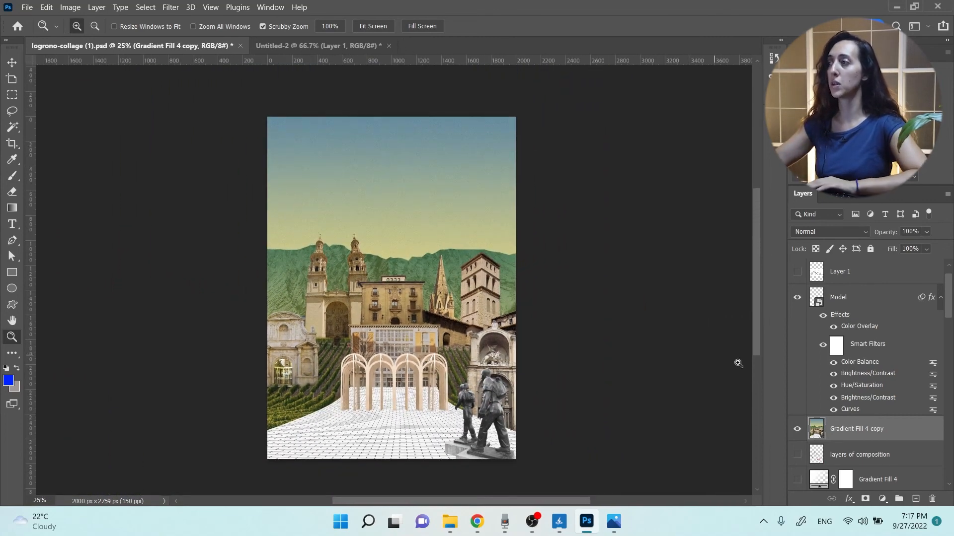
pyautogui.scroll(1, 806, 282)
pyautogui.click(797, 271)
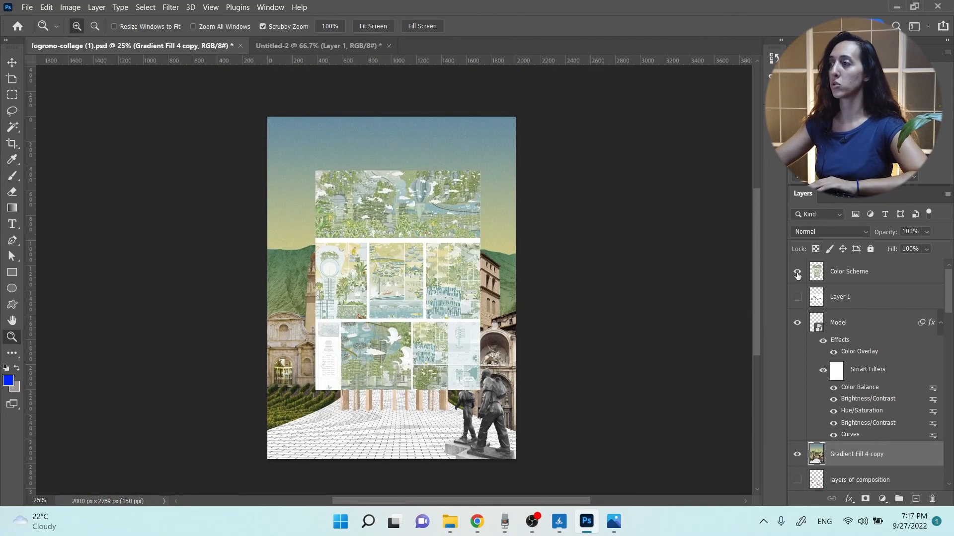
pyautogui.moveTo(787, 271); pyautogui.dragTo(786, 270)
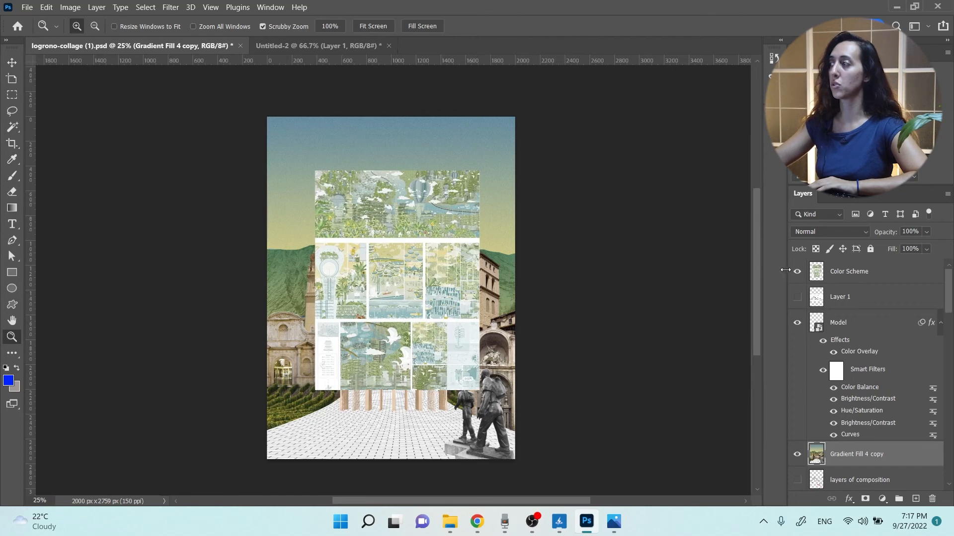
pyautogui.click(797, 274)
pyautogui.click(453, 293)
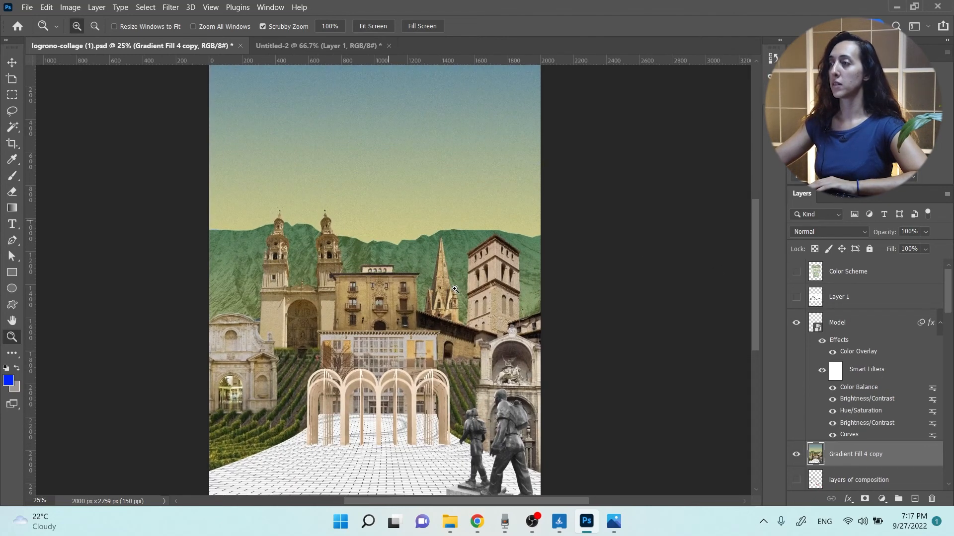
pyautogui.click(433, 275)
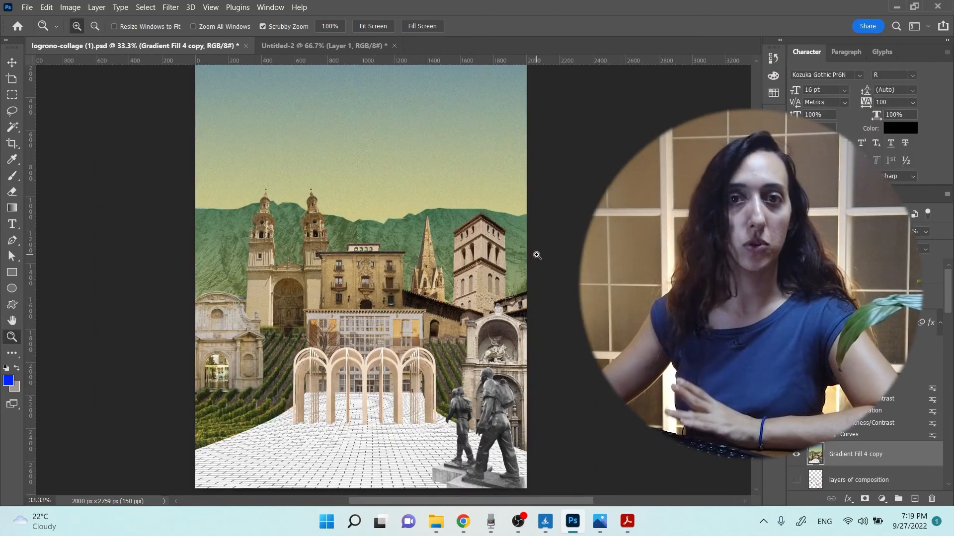